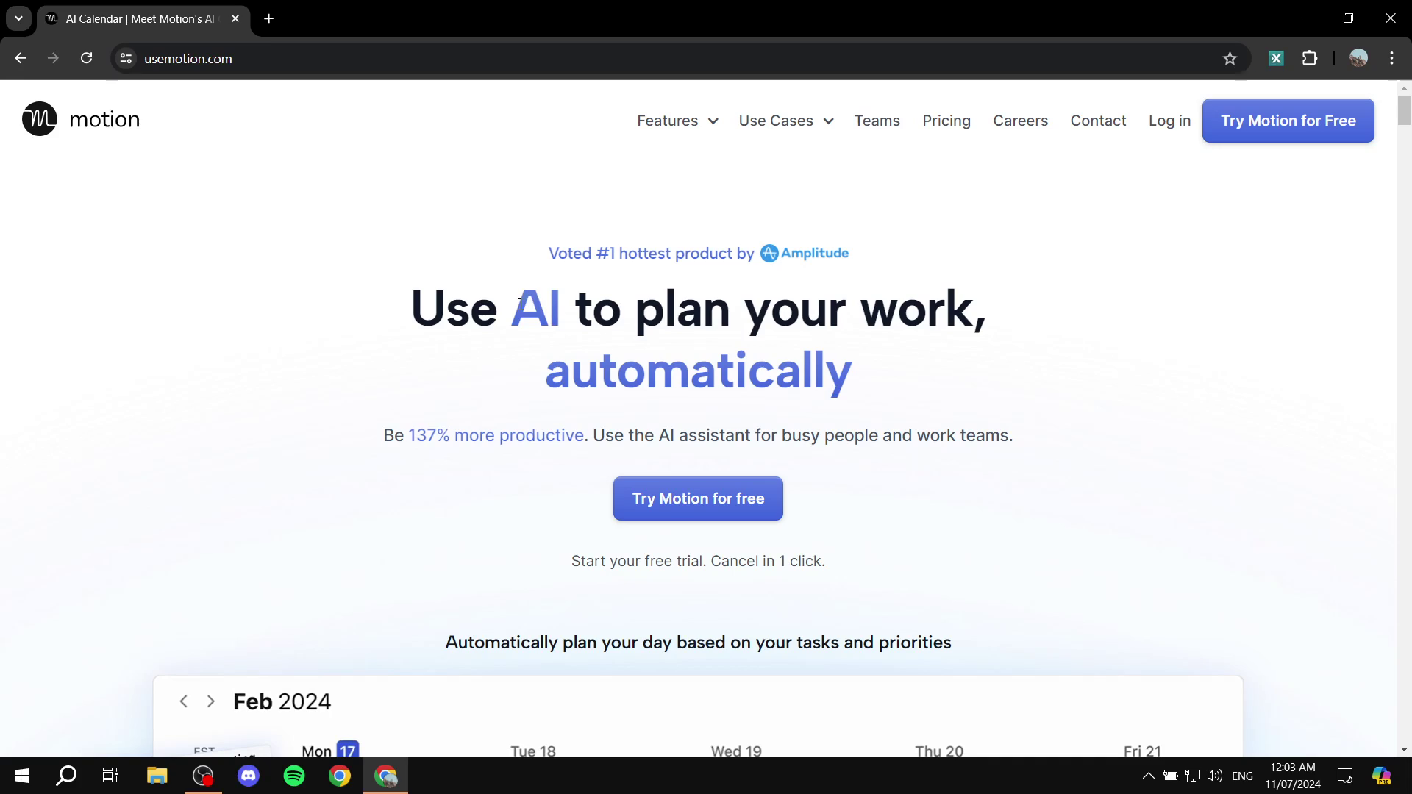
Browse the Motion home page, highlighting its headline and scrolling through the content
{"action": "left_click_drag", "start_coordinate": [511, 308], "coordinate": [1110, 314]}
{"action": "left_click", "coordinate": [1044, 322]}
{"action": "scroll", "coordinate": [1103, 375], "scroll_direction": "down", "scroll_amount": 3}
{"action": "scroll", "coordinate": [765, 401], "scroll_direction": "down", "scroll_amount": 3}
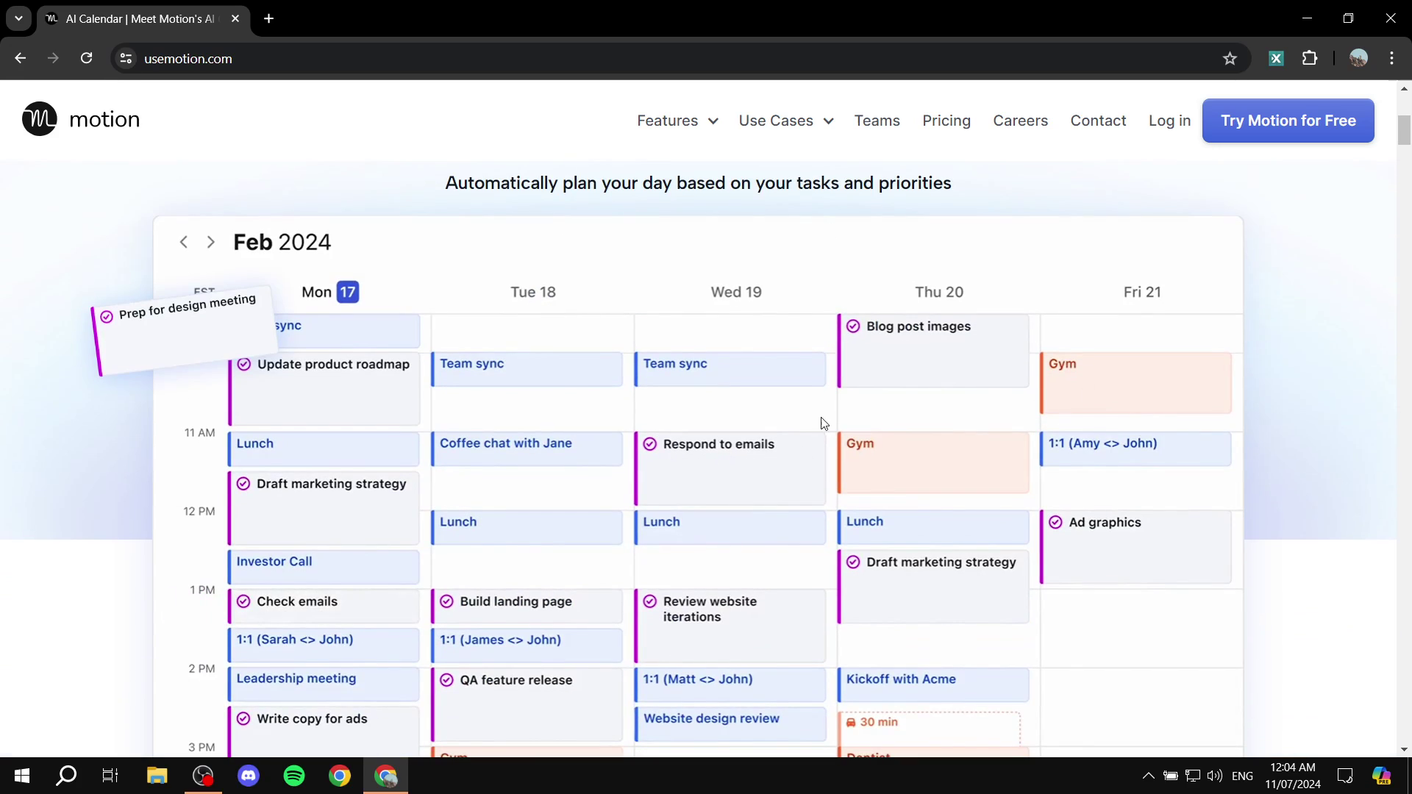
{"action": "scroll", "coordinate": [827, 420], "scroll_direction": "down", "scroll_amount": 3}
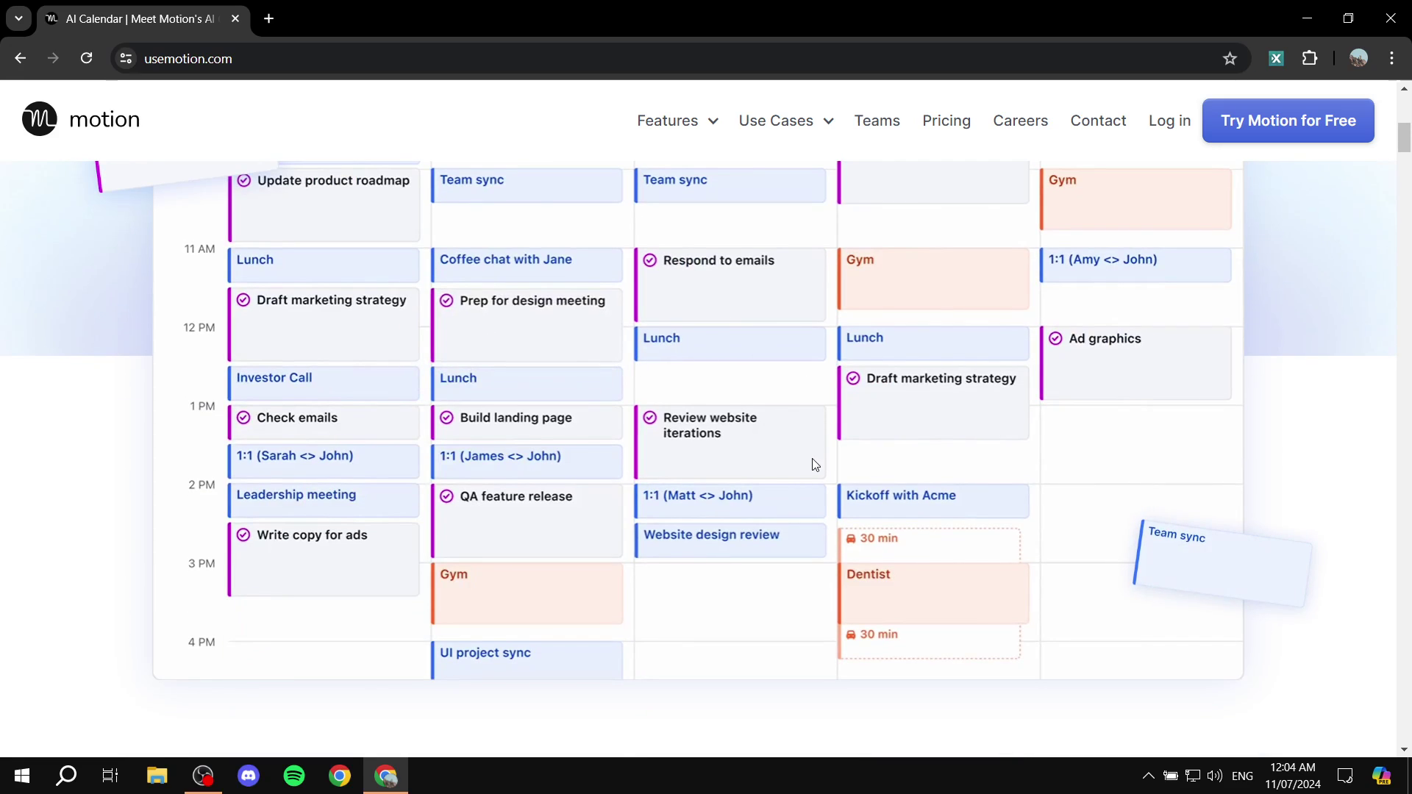
{"action": "scroll", "coordinate": [813, 463], "scroll_direction": "up", "scroll_amount": 1}
{"action": "scroll", "coordinate": [761, 374], "scroll_direction": "up", "scroll_amount": 1}
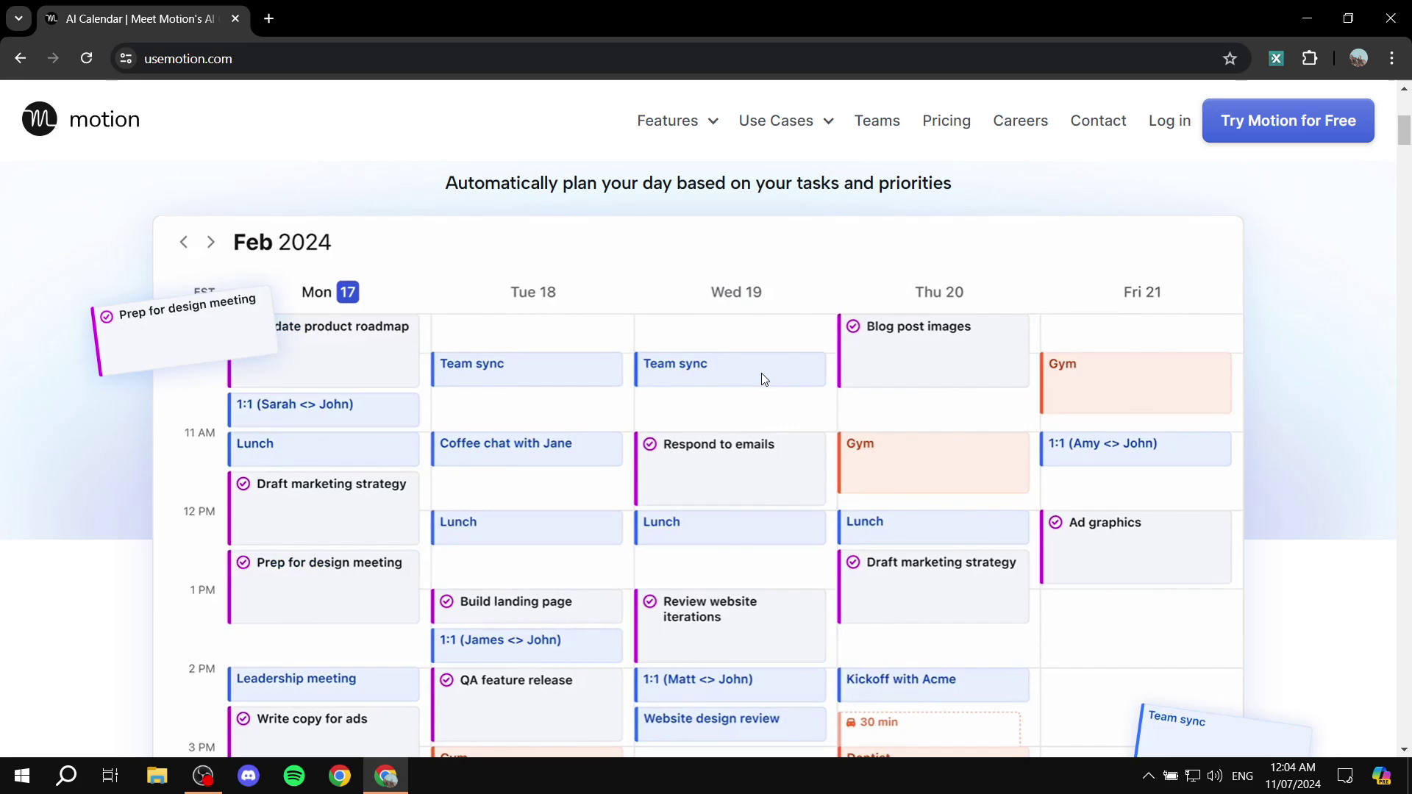
{"action": "scroll", "coordinate": [806, 412], "scroll_direction": "down", "scroll_amount": 3}
{"action": "scroll", "coordinate": [807, 466], "scroll_direction": "up", "scroll_amount": 6}
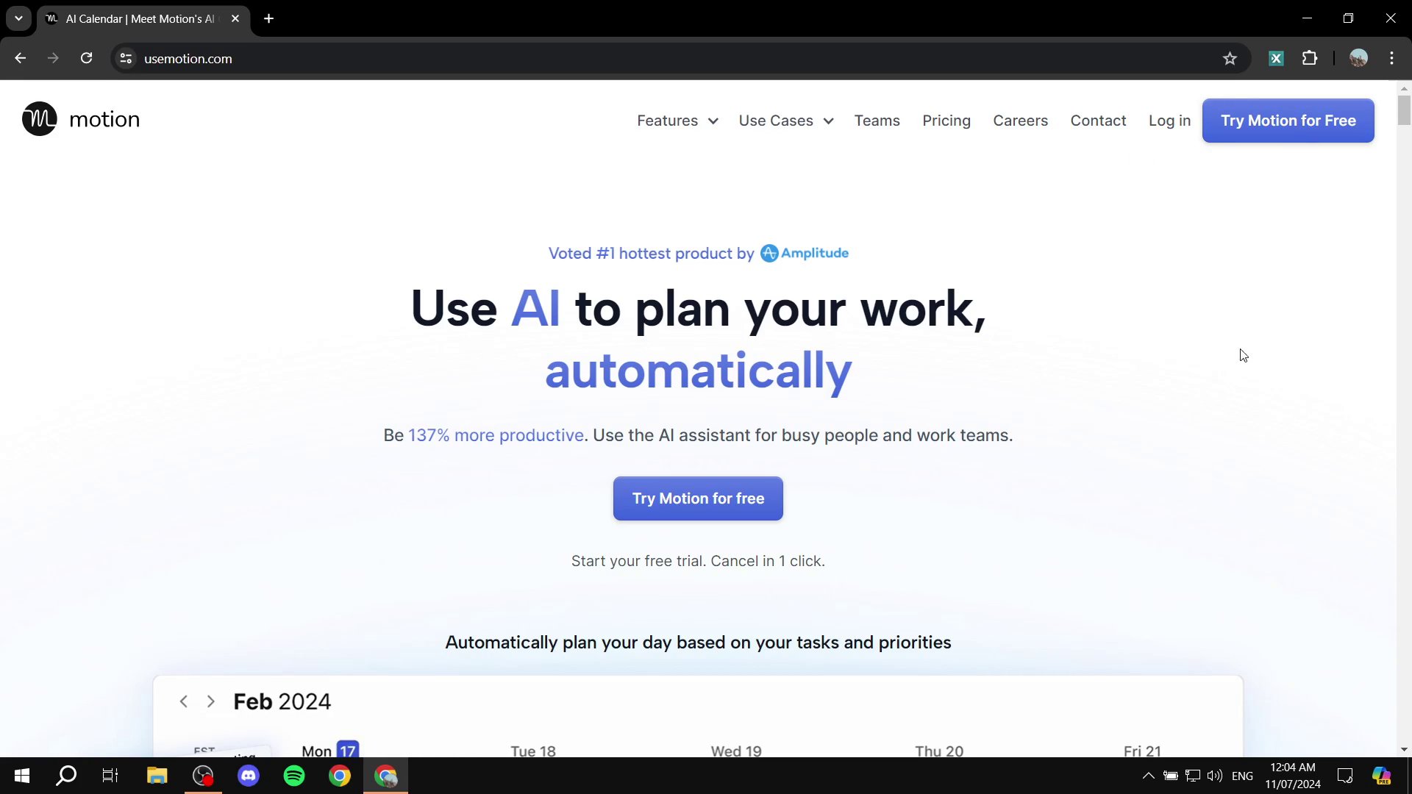
Compare the $19 Individual and $12 Team plans, then start the free trial from home
{"action": "left_click", "coordinate": [941, 126]}
{"action": "scroll", "coordinate": [485, 473], "scroll_direction": "down", "scroll_amount": 2}
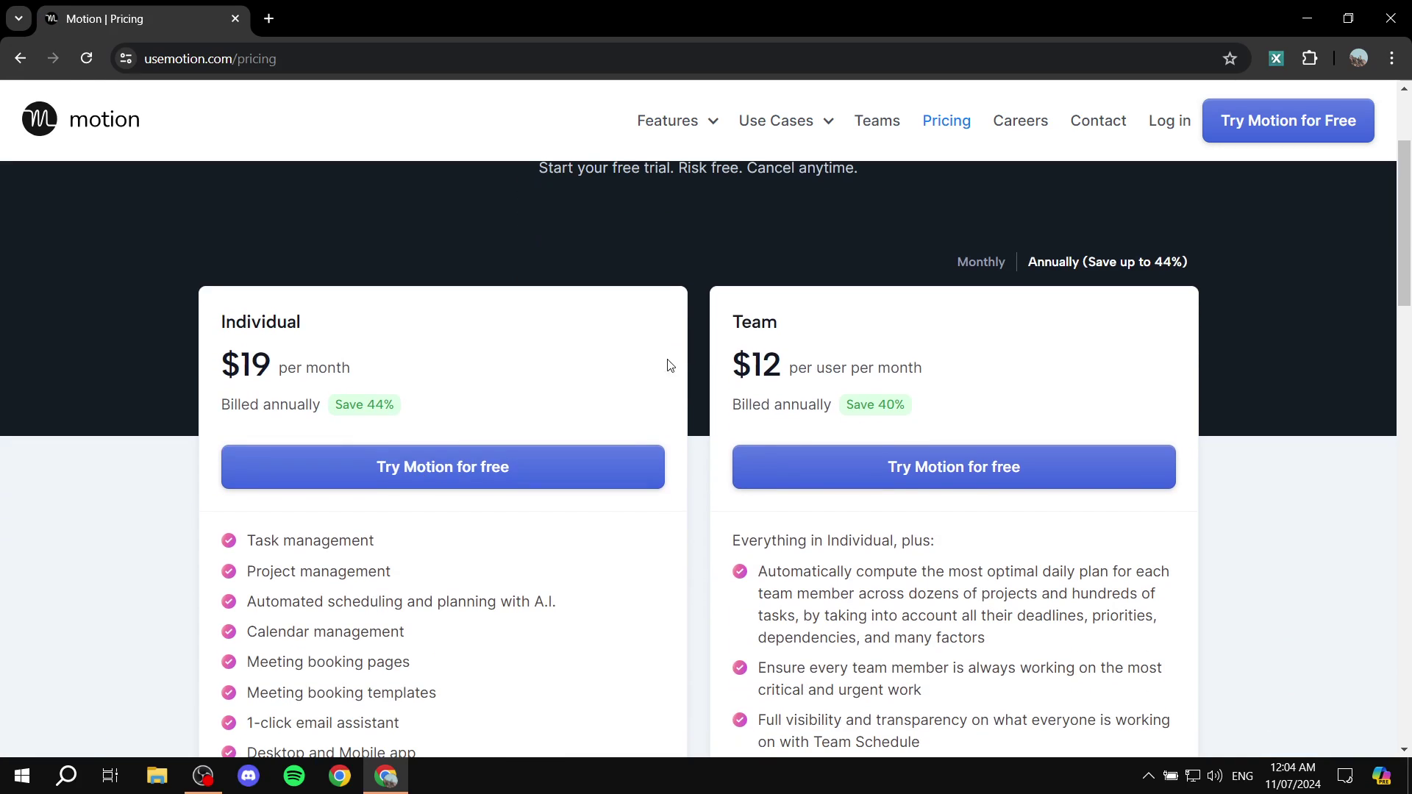
{"action": "left_click_drag", "start_coordinate": [230, 365], "coordinate": [308, 372]}
{"action": "left_click", "coordinate": [406, 369]}
{"action": "left_click_drag", "start_coordinate": [724, 368], "coordinate": [809, 368]}
{"action": "left_click", "coordinate": [826, 323]}
{"action": "scroll", "coordinate": [527, 256], "scroll_direction": "up", "scroll_amount": 3}
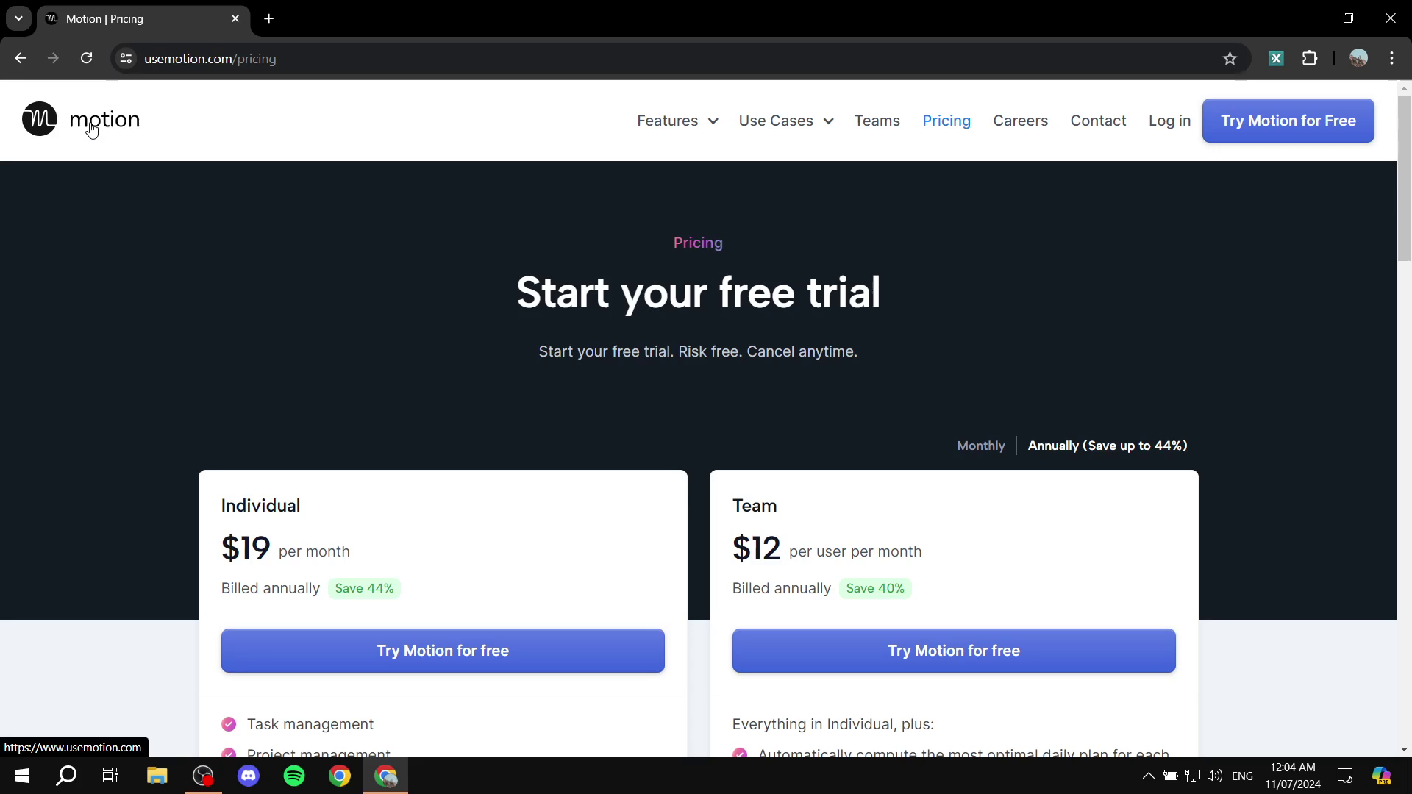
{"action": "left_click", "coordinate": [91, 130]}
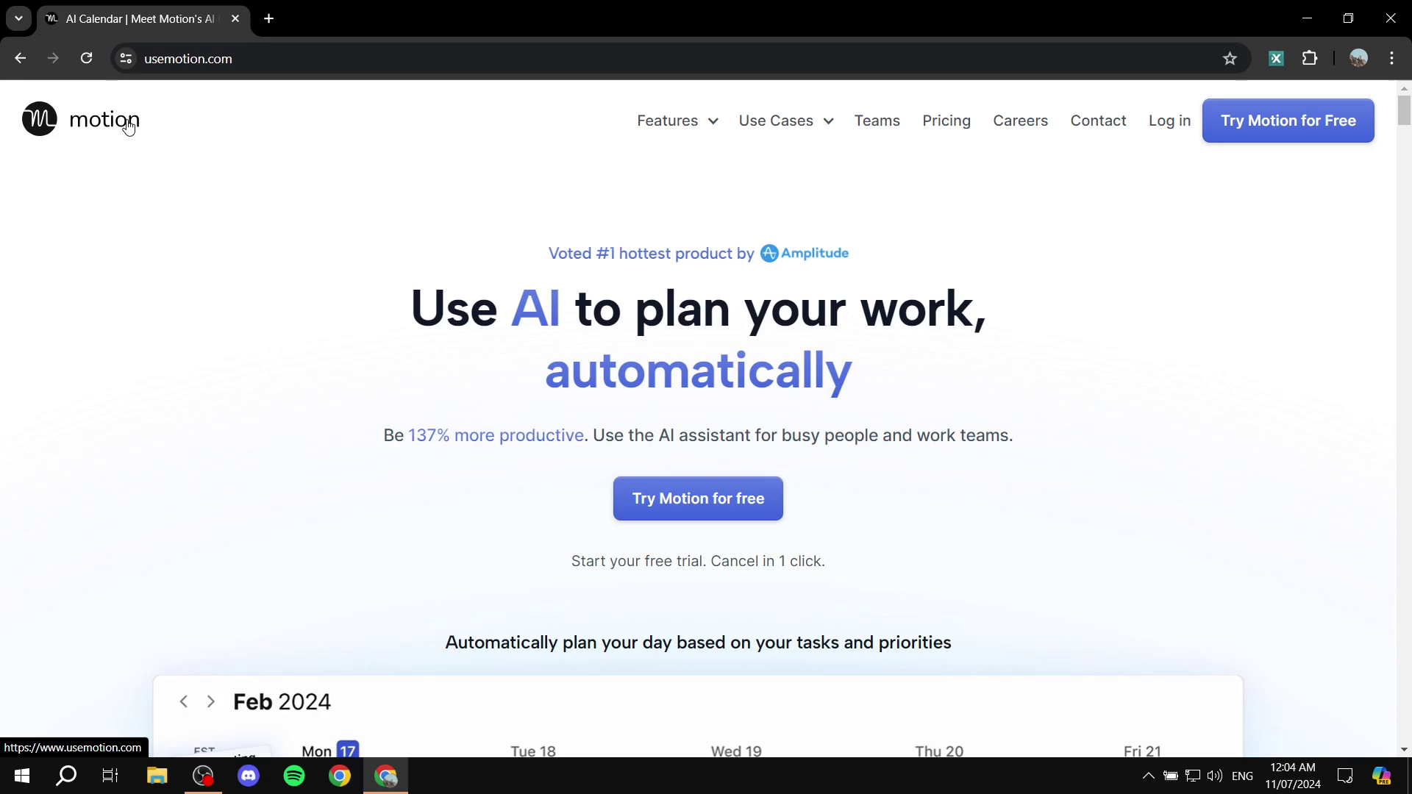
{"action": "left_click", "coordinate": [1320, 119]}
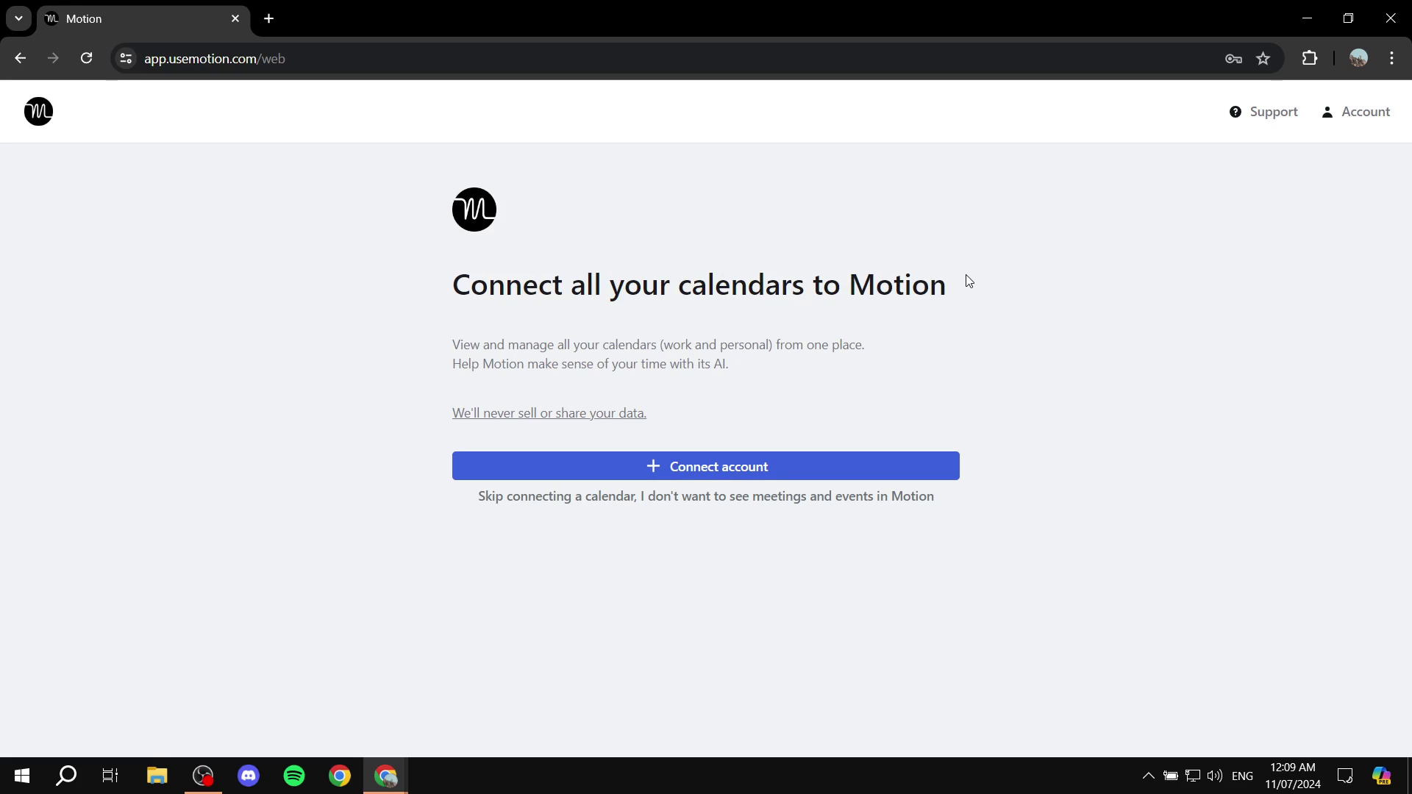
Check the calendar account options, then skip connecting a calendar
{"action": "left_click", "coordinate": [682, 475]}
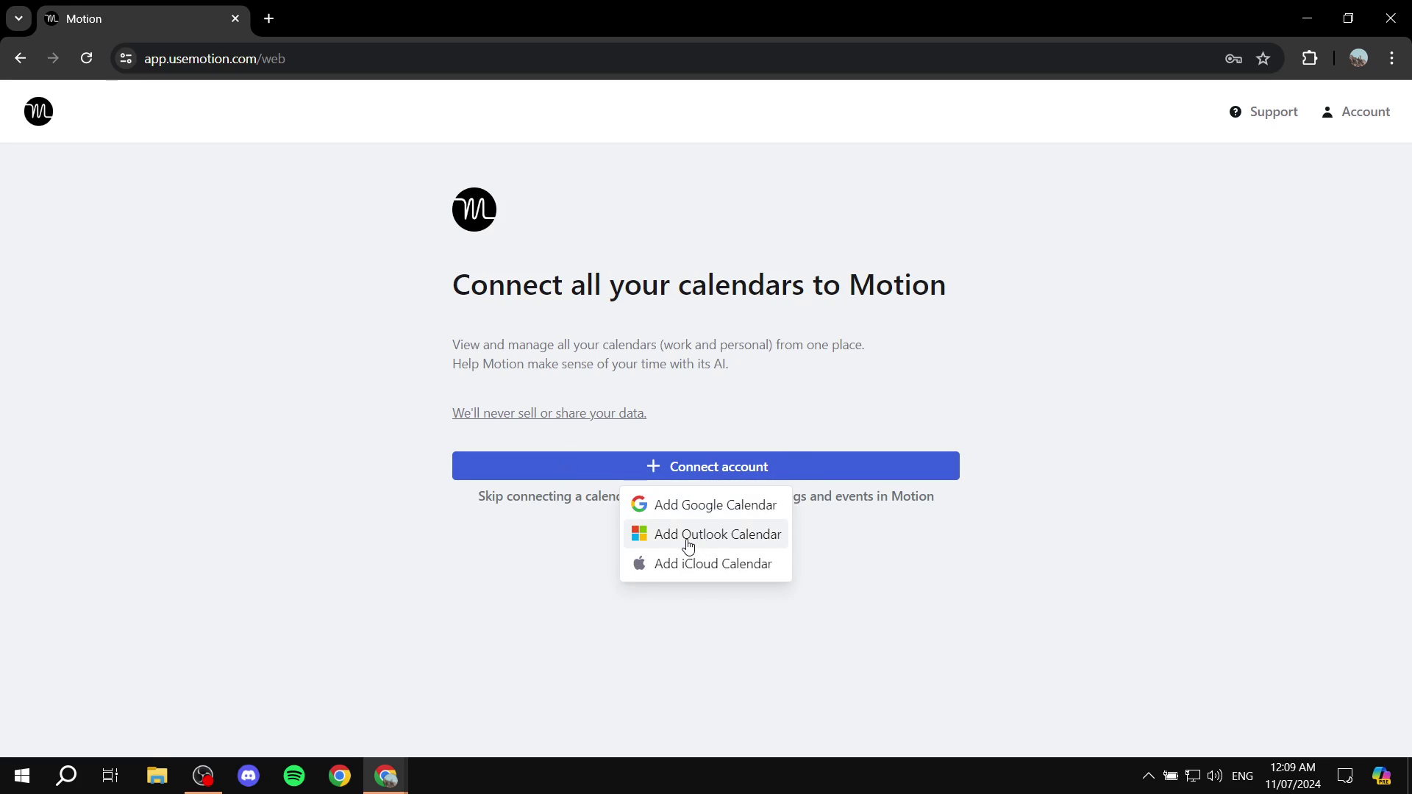
{"action": "left_click", "coordinate": [869, 625]}
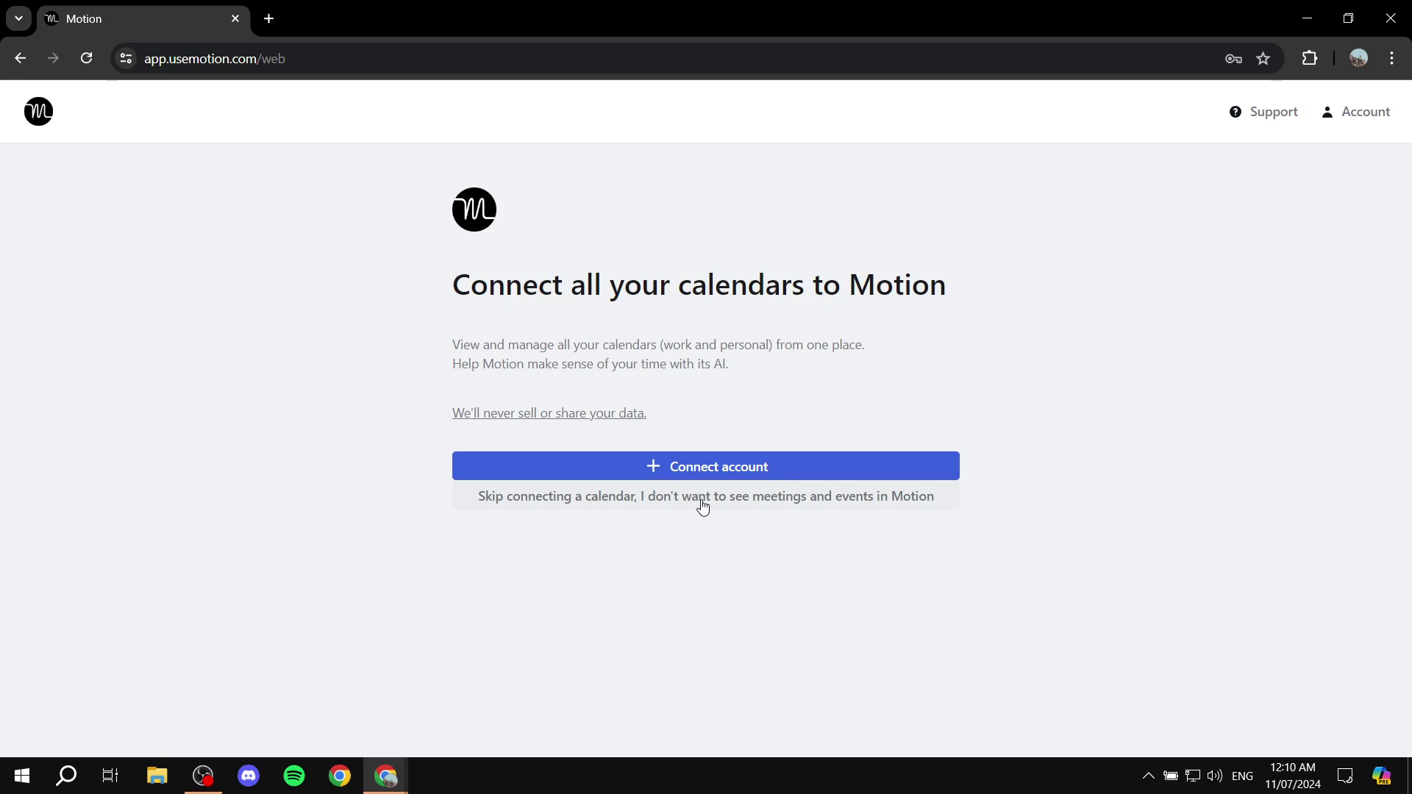
{"action": "left_click", "coordinate": [701, 503]}
Confirm skipping the calendar connection and review the weekly work hours page
{"action": "left_click", "coordinate": [831, 474]}
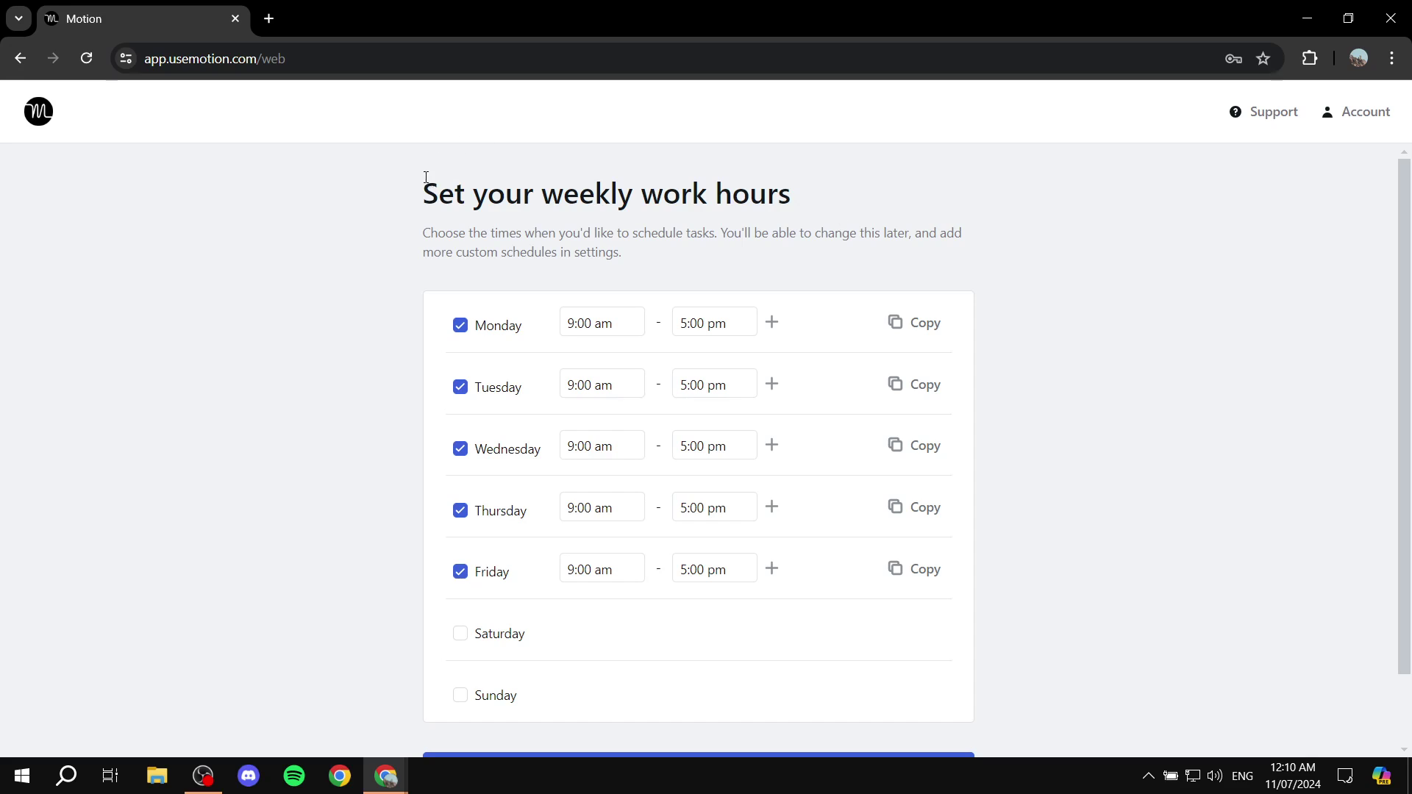
{"action": "left_click_drag", "start_coordinate": [426, 177], "coordinate": [819, 189]}
{"action": "left_click", "coordinate": [819, 189]}
{"action": "scroll", "coordinate": [1025, 195], "scroll_direction": "down", "scroll_amount": 2}
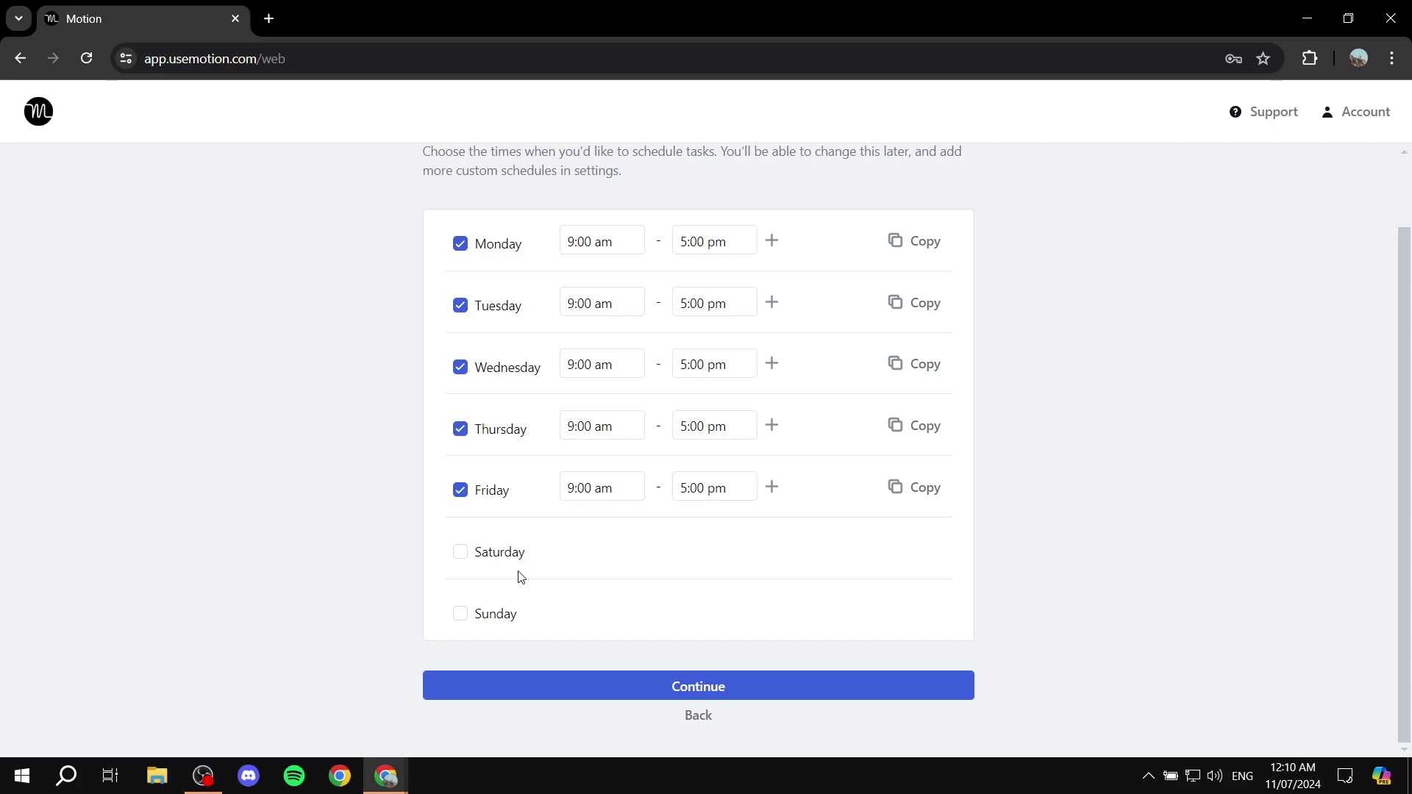
{"action": "scroll", "coordinate": [519, 576], "scroll_direction": "up", "scroll_amount": 2}
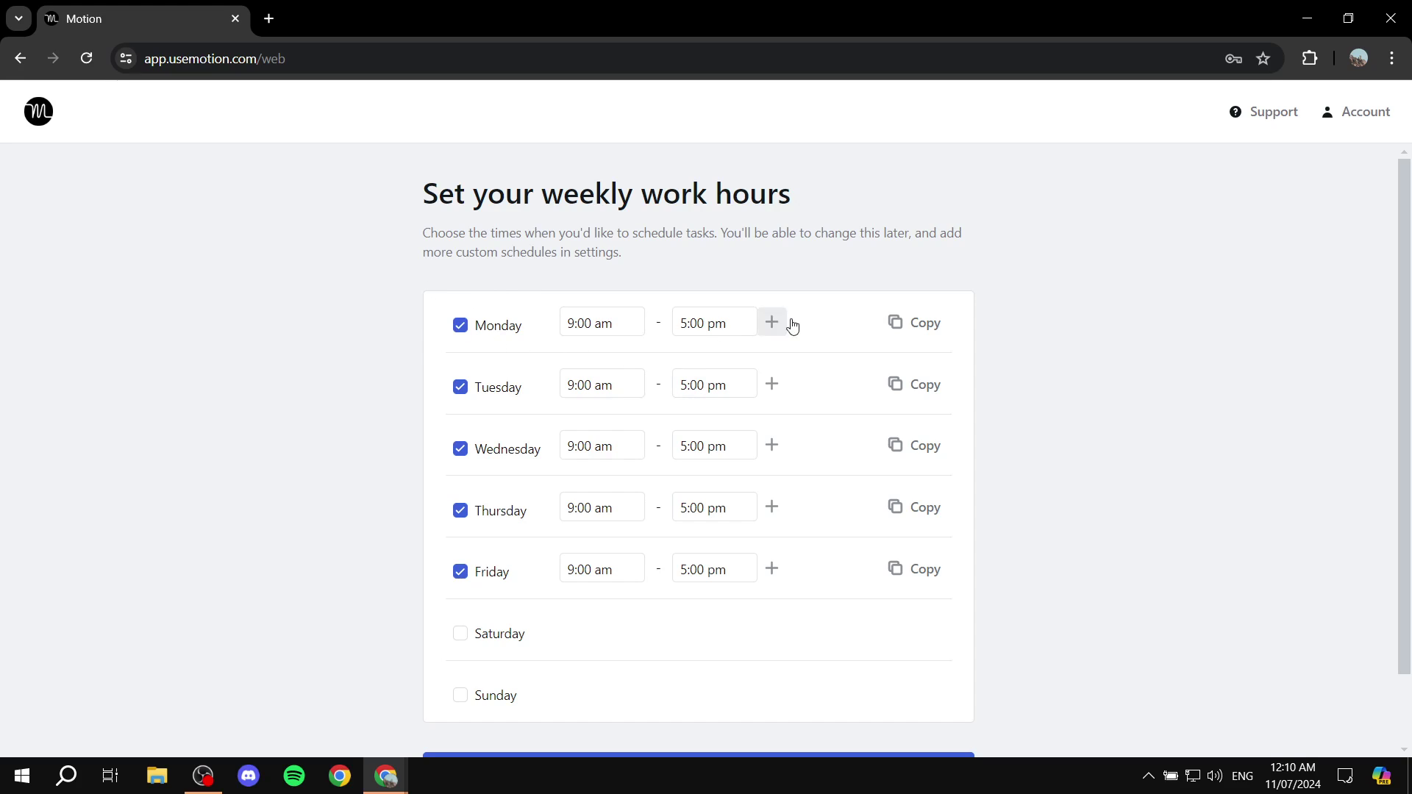
{"action": "scroll", "coordinate": [807, 704], "scroll_direction": "down", "scroll_amount": 1}
{"action": "scroll", "coordinate": [807, 705], "scroll_direction": "down", "scroll_amount": 2}
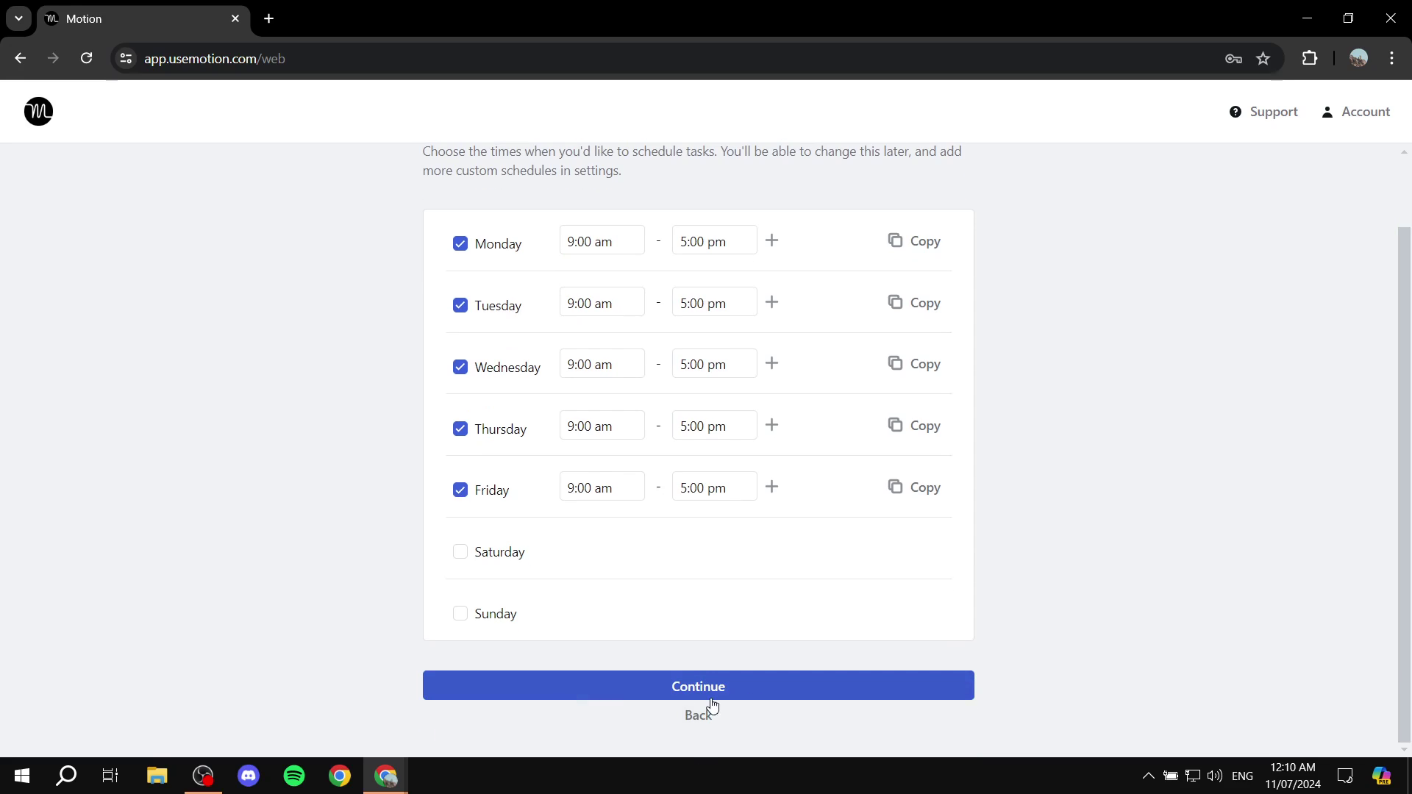
Add and remove an extra Monday range, keeping 9:00 am–5:00 pm on weekdays
{"action": "left_click", "coordinate": [770, 242]}
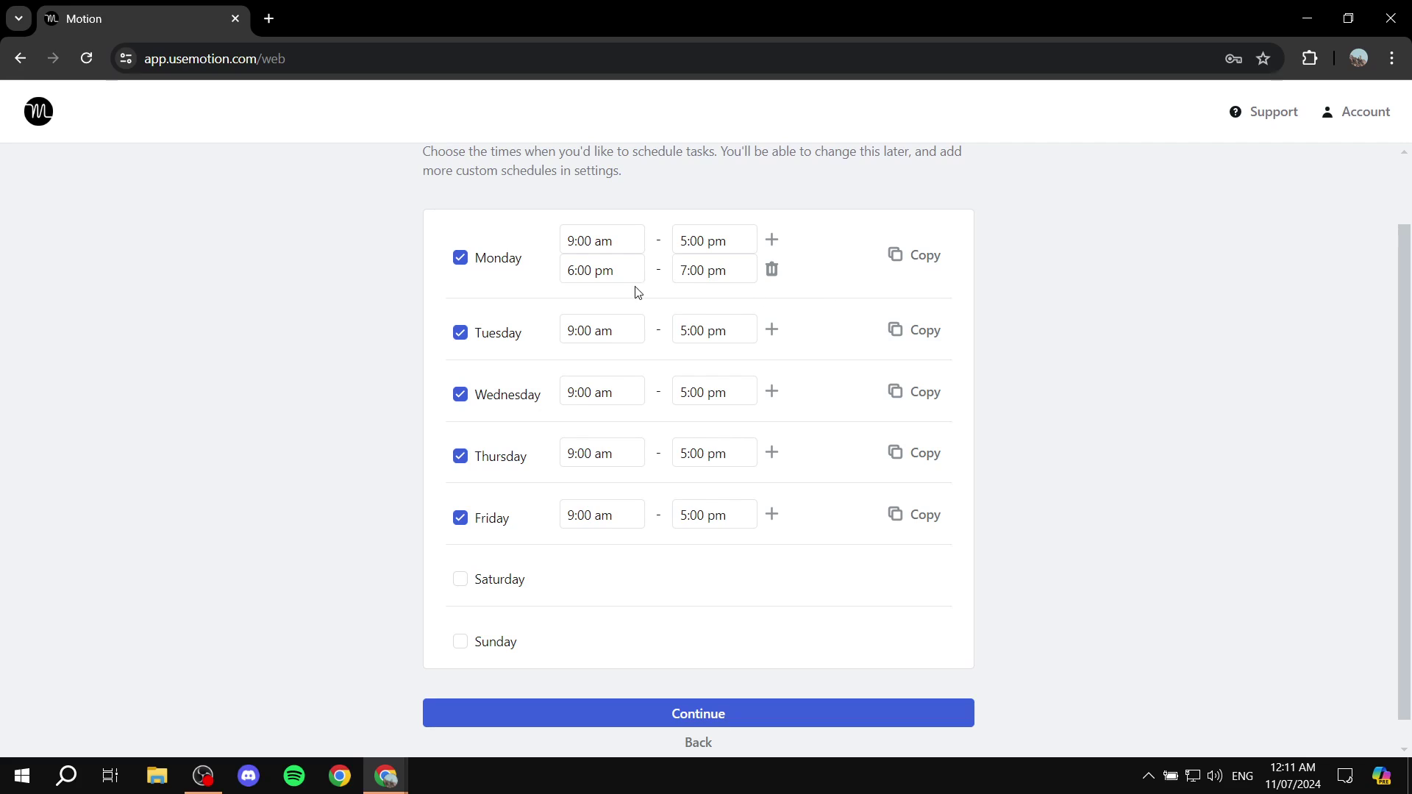
{"action": "left_click", "coordinate": [902, 259]}
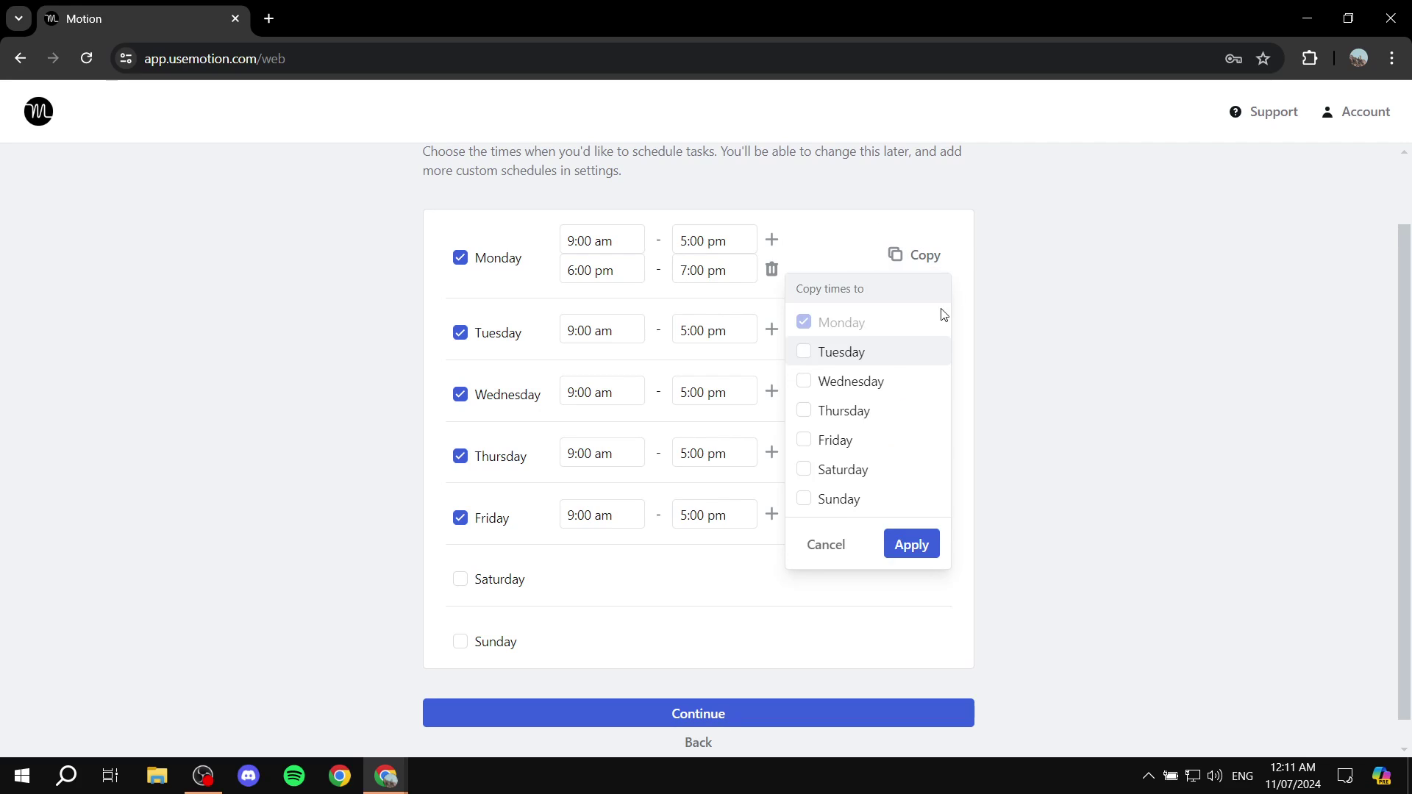
{"action": "left_click", "coordinate": [819, 545]}
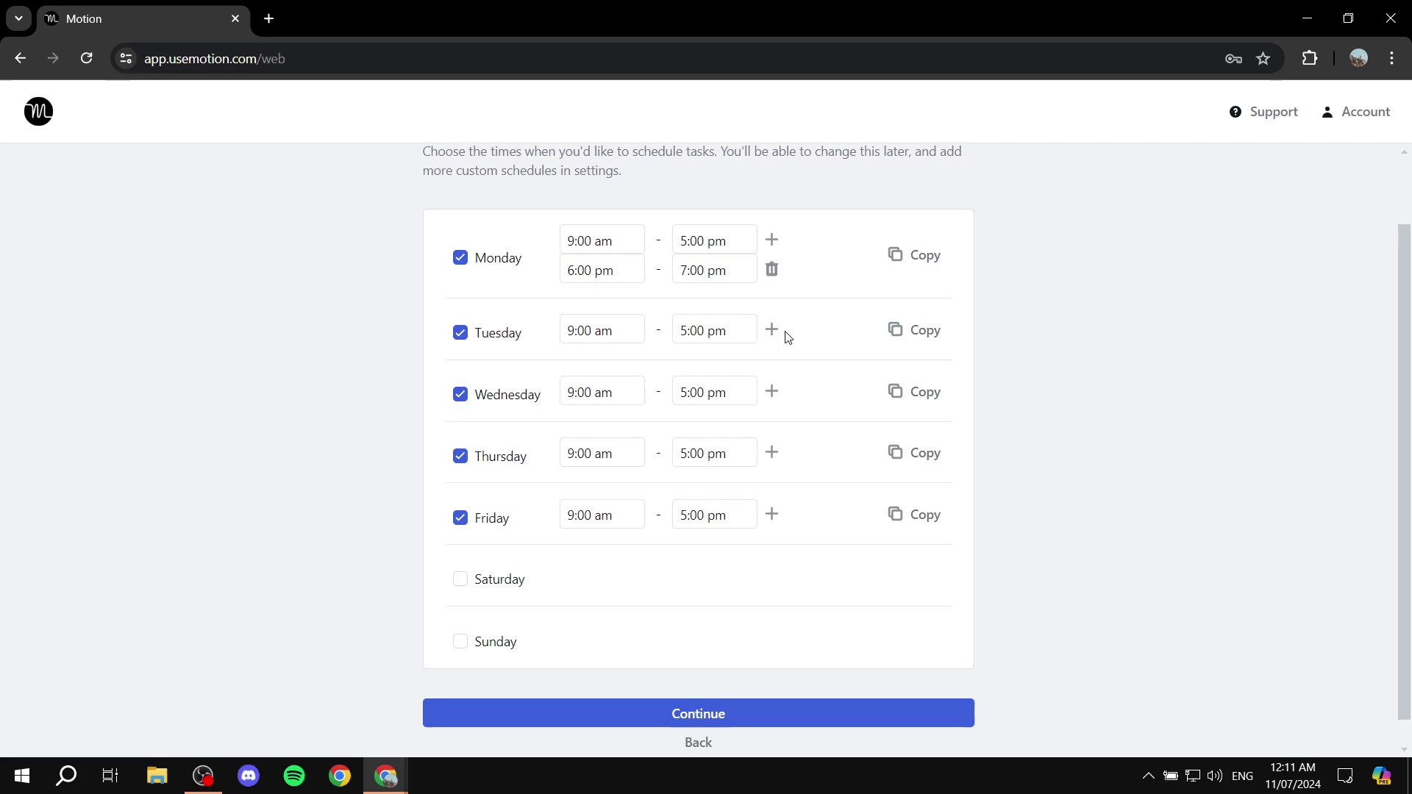
{"action": "left_click", "coordinate": [771, 269]}
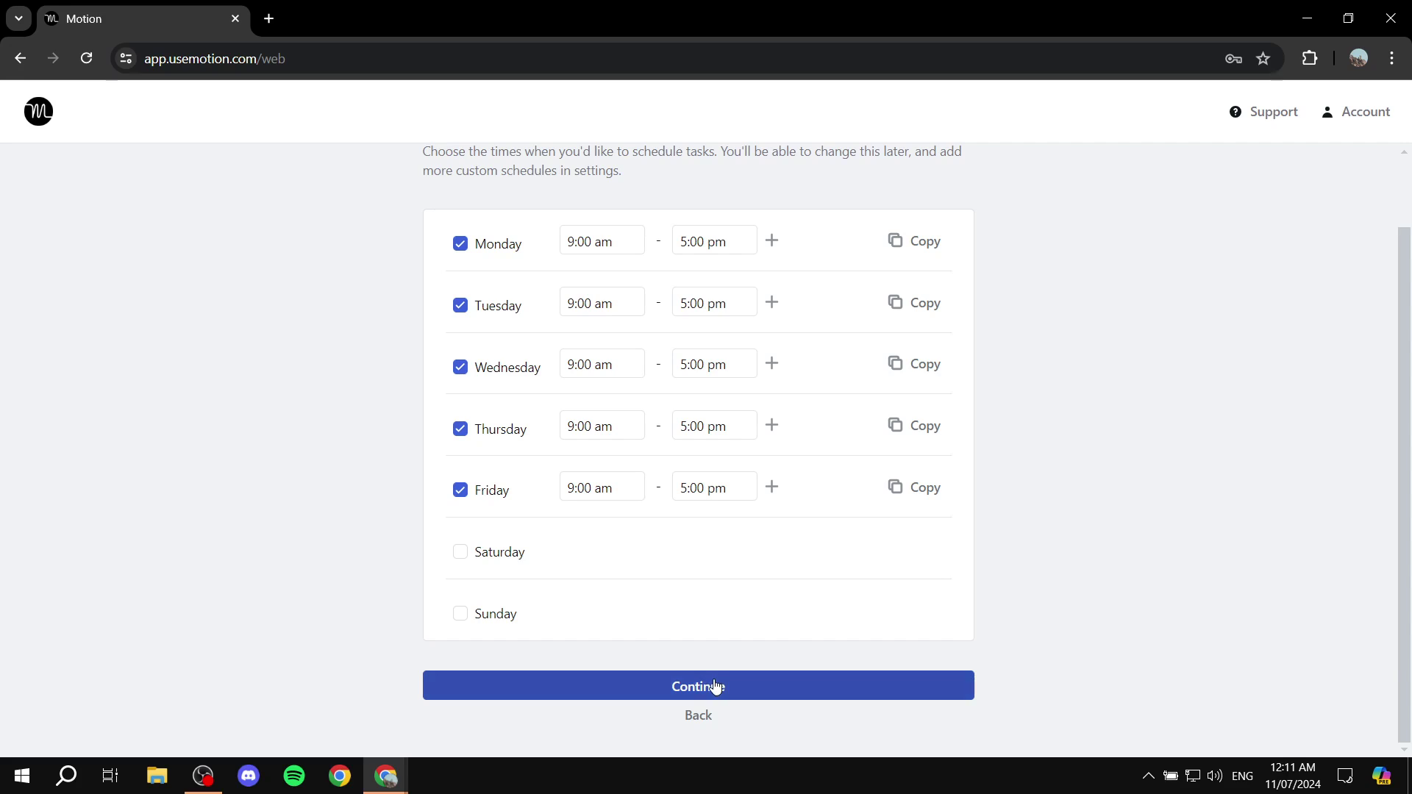
Accept the work hours and create a Check emails recurring task
{"action": "left_click", "coordinate": [808, 685]}
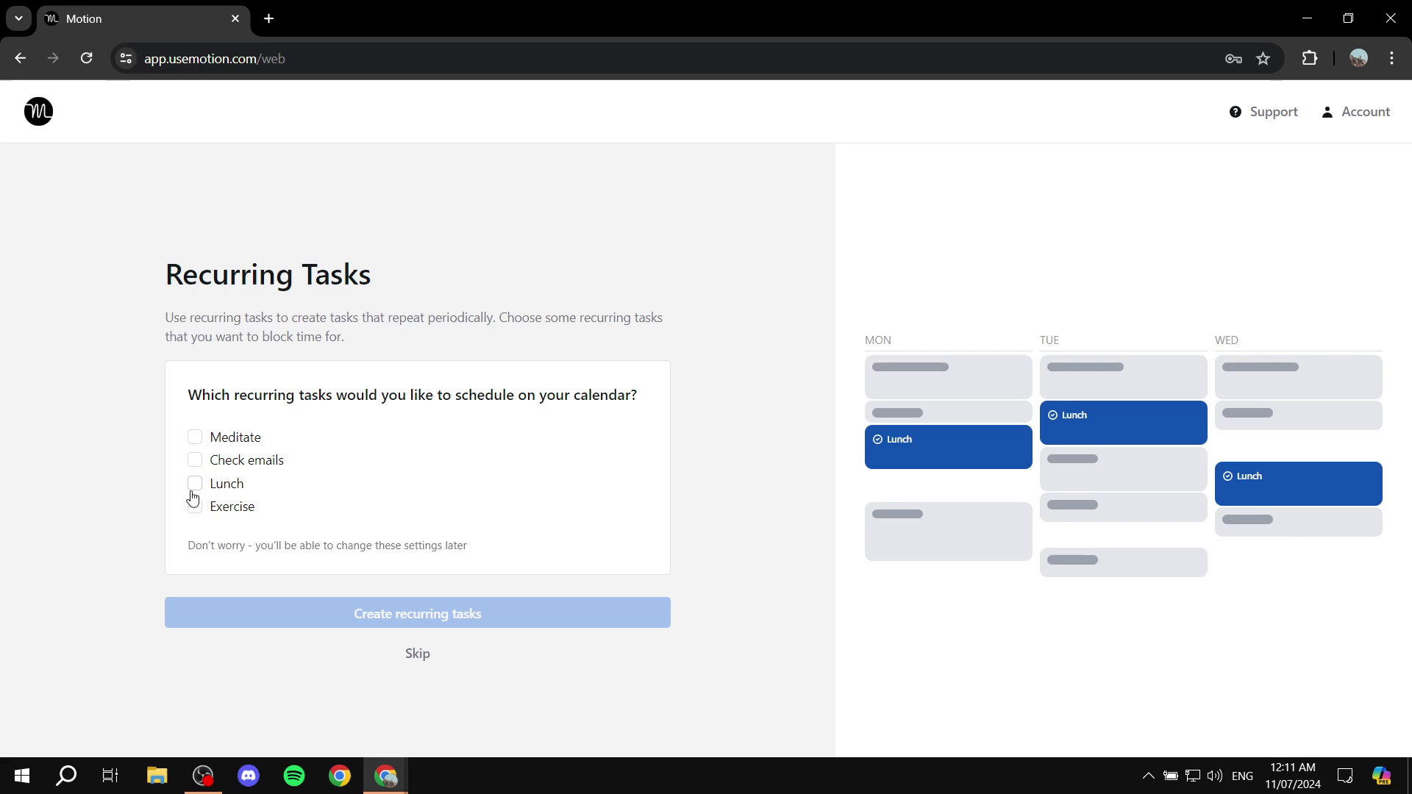
{"action": "left_click", "coordinate": [194, 461]}
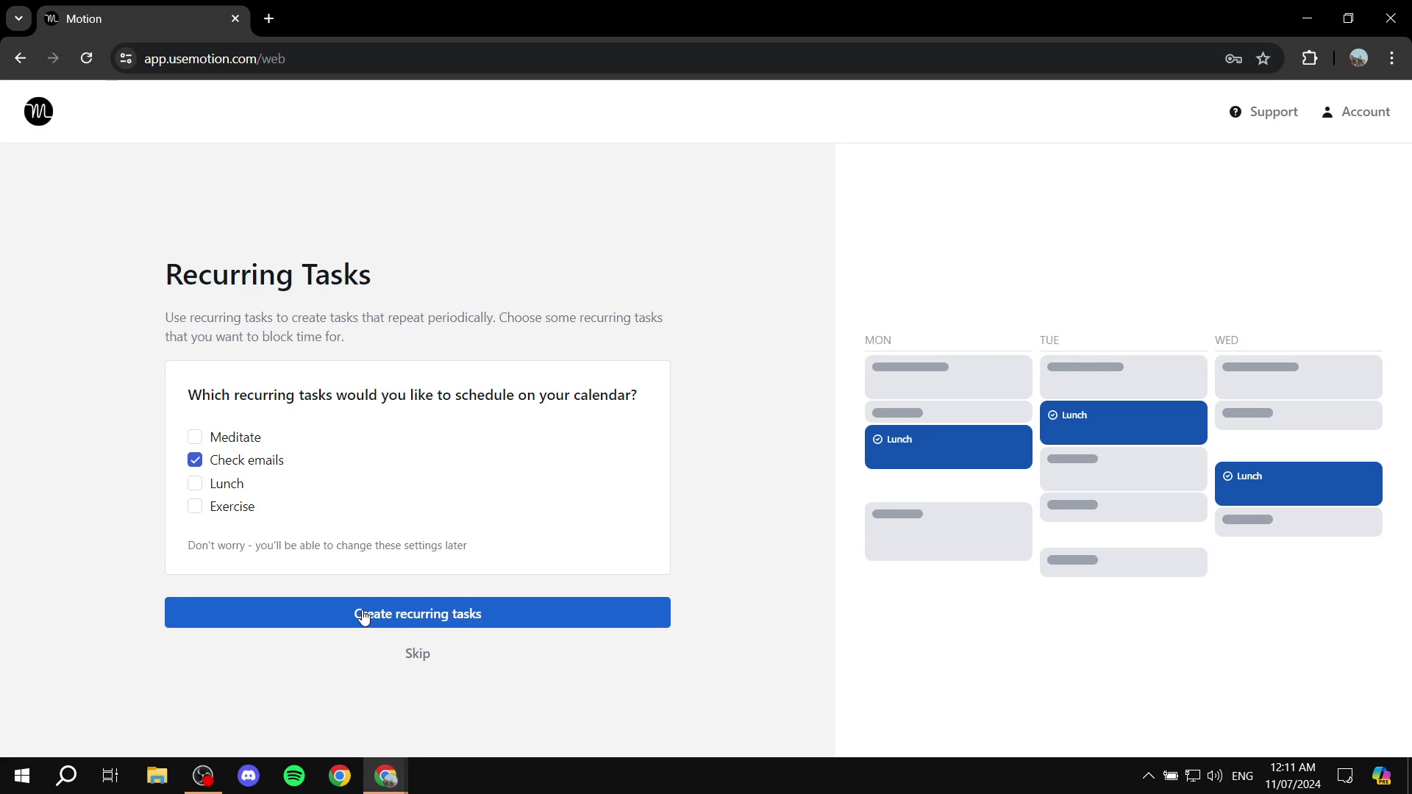
{"action": "left_click", "coordinate": [478, 600]}
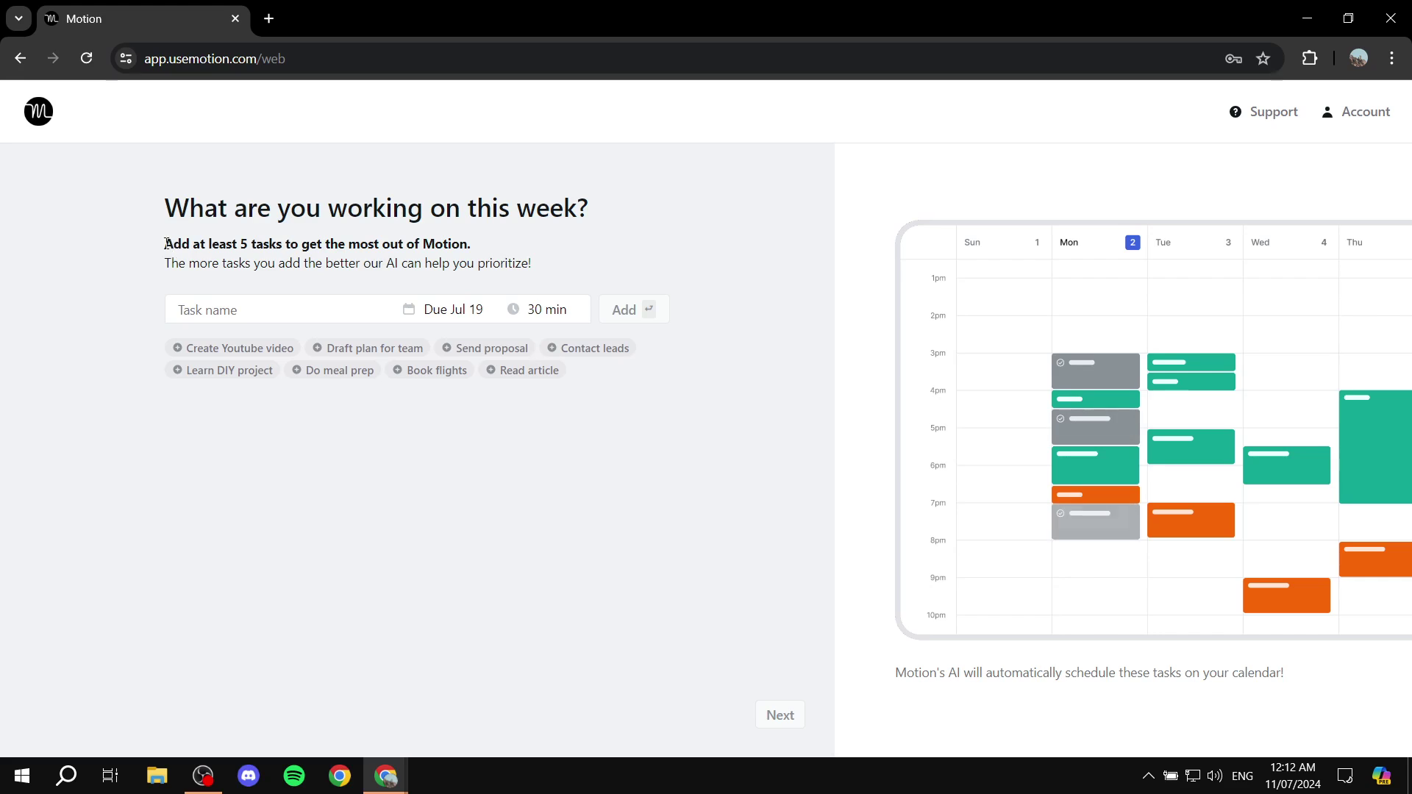
Add task 'Create youtube channel' due Jul 13 with a 1 hour duration
{"action": "left_click_drag", "start_coordinate": [165, 243], "coordinate": [522, 242]}
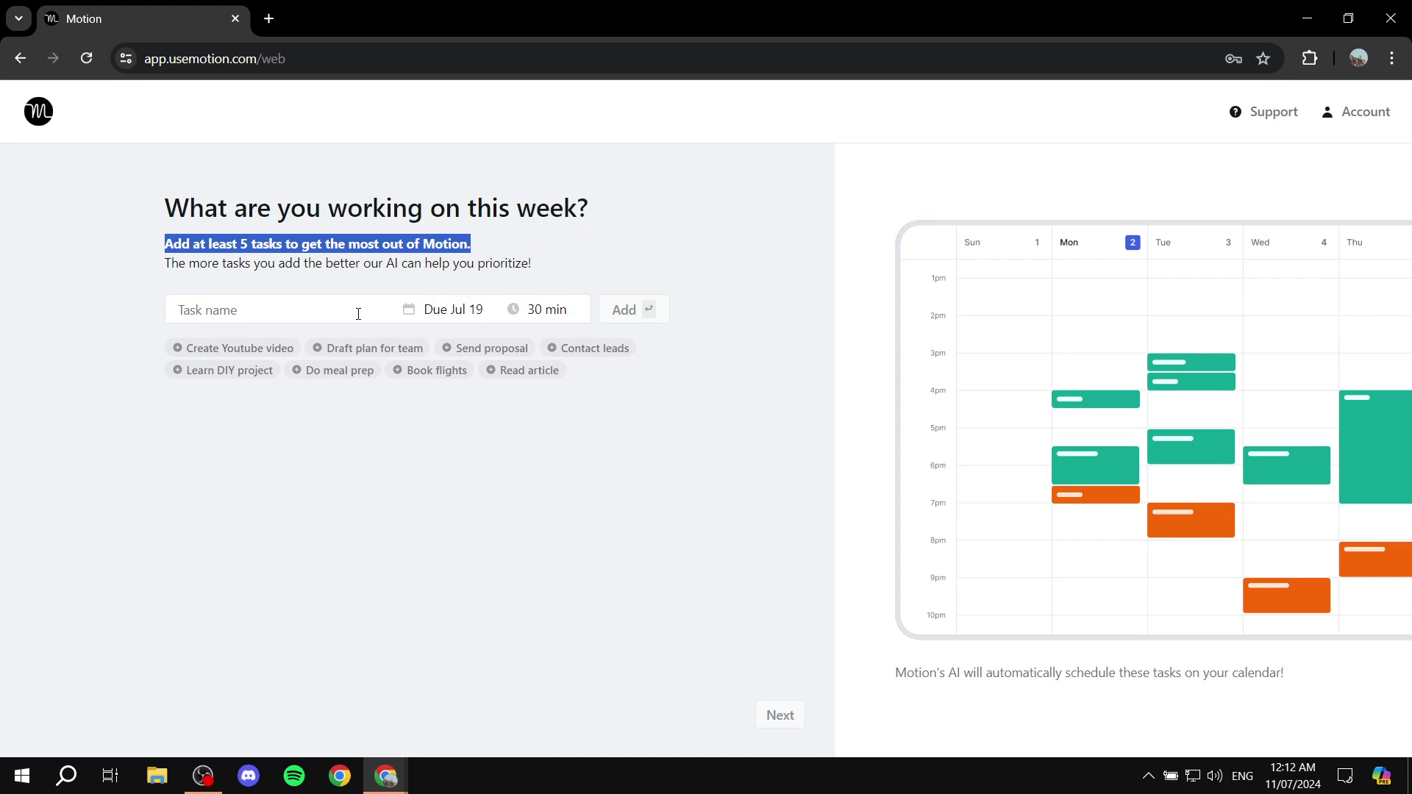
{"action": "left_click", "coordinate": [329, 310]}
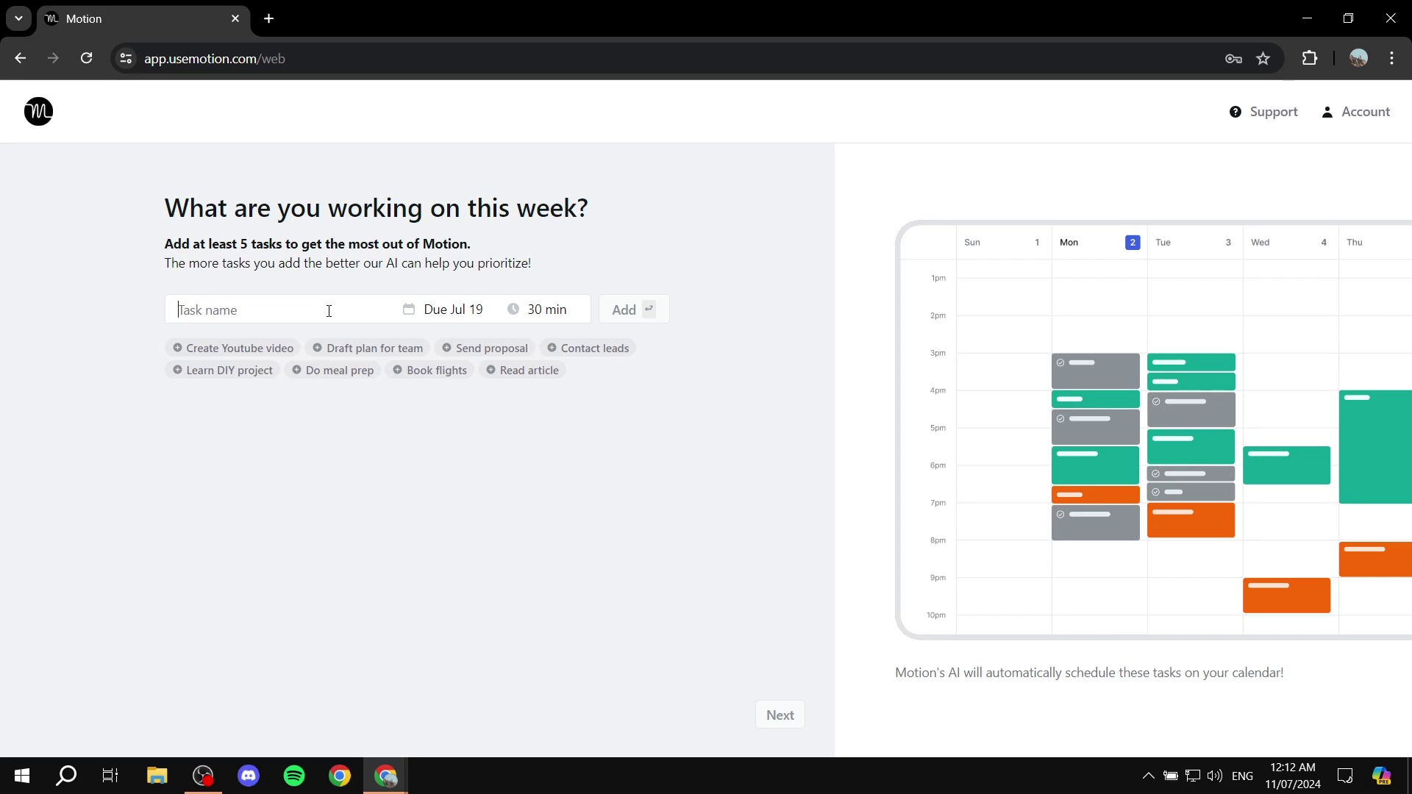
{"action": "type", "text": "Create yout"}
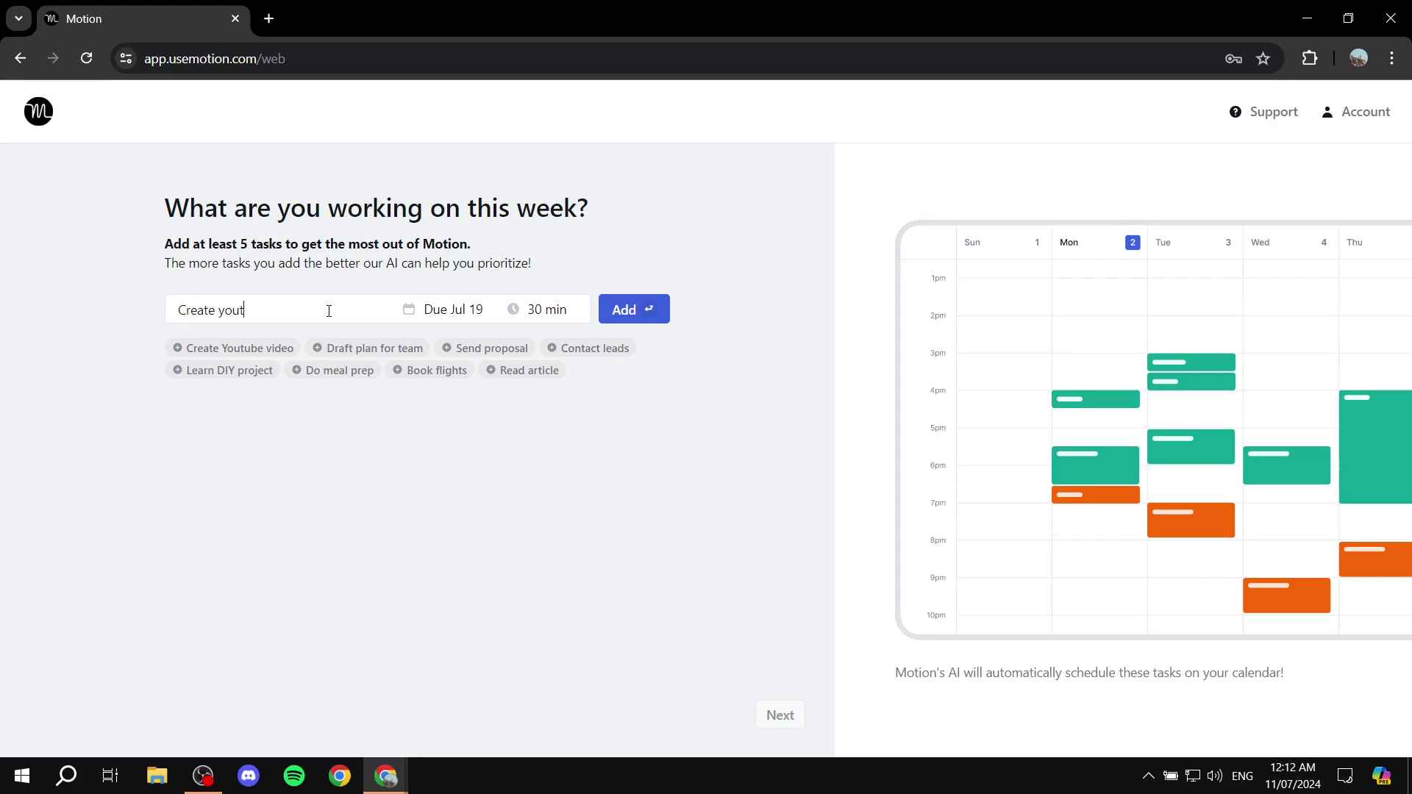
{"action": "type", "text": "ube channel"}
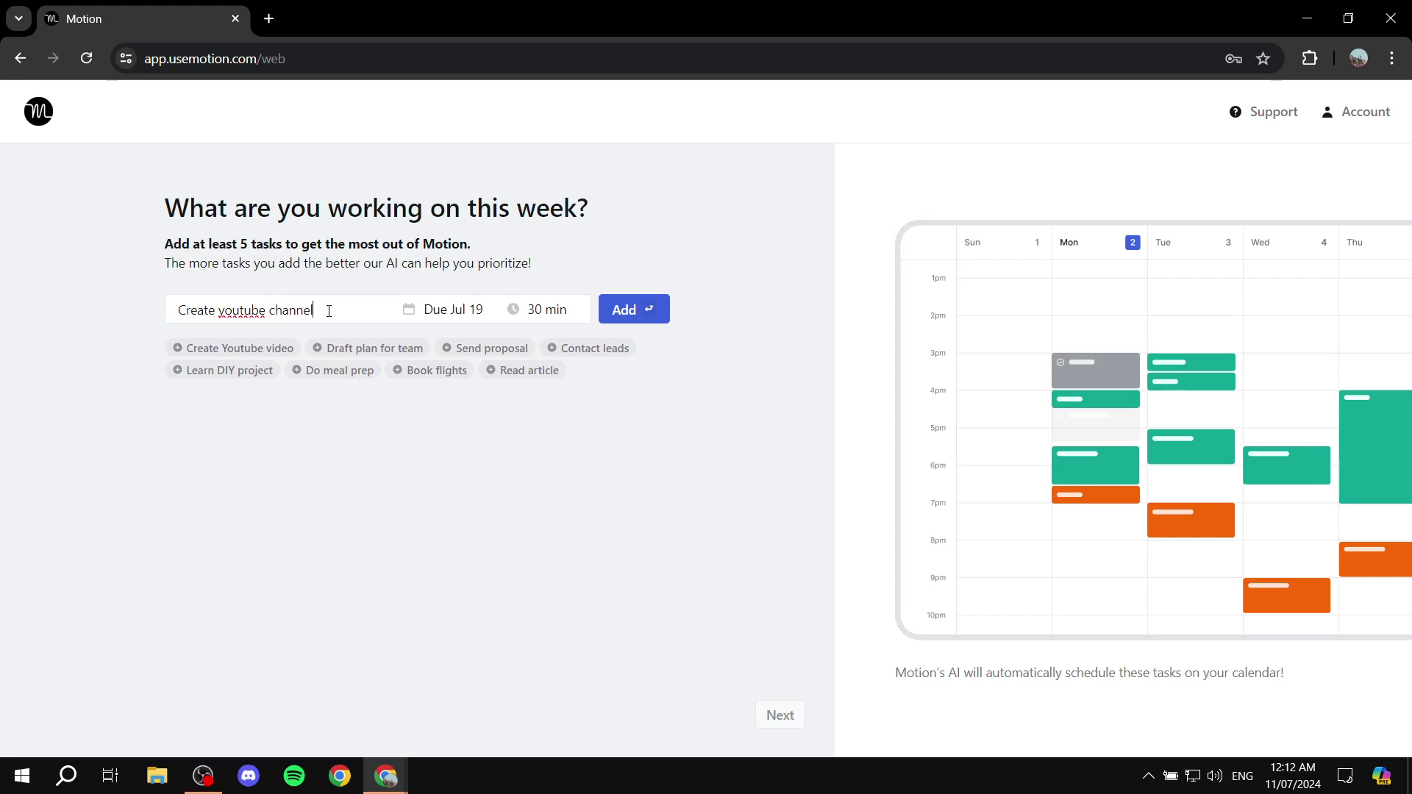
{"action": "left_click", "coordinate": [465, 315]}
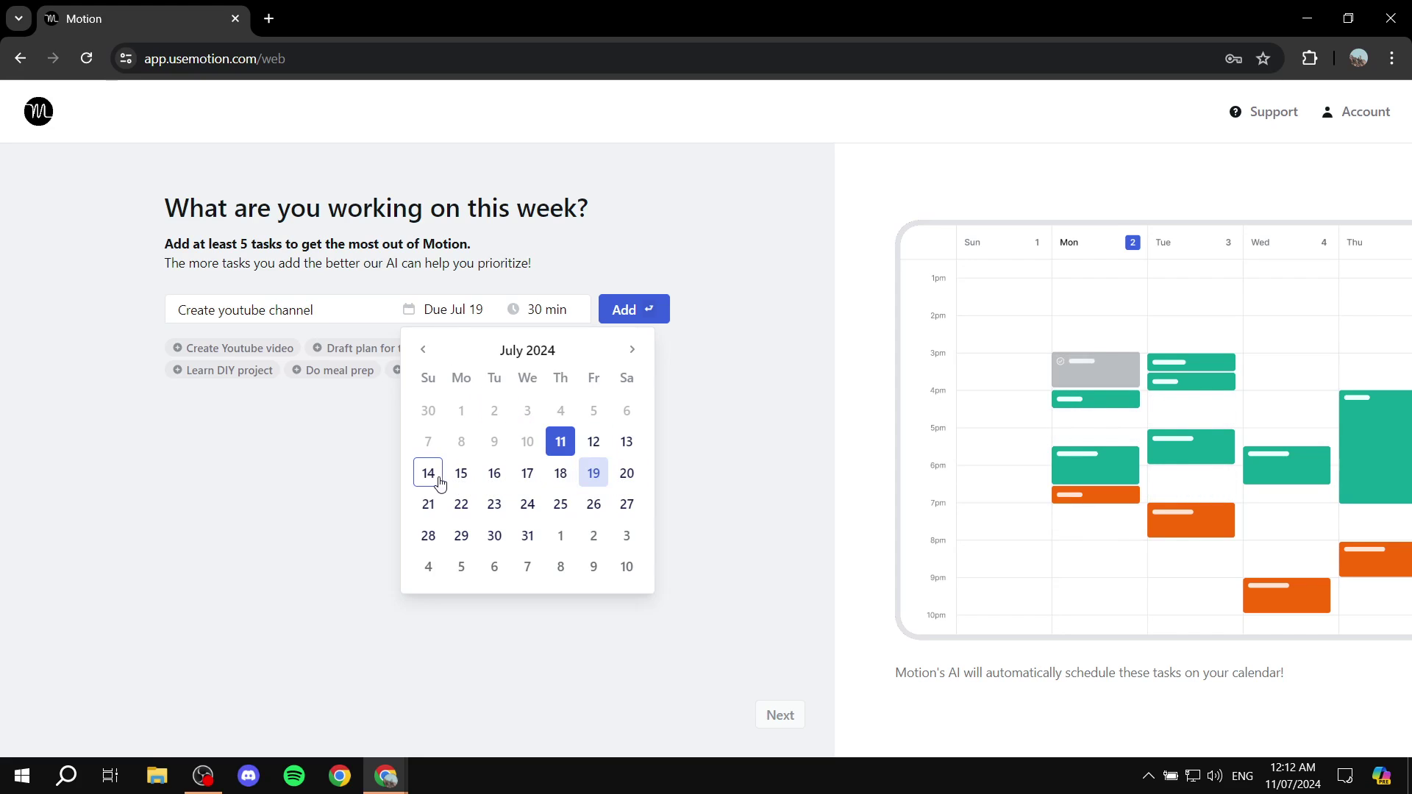
{"action": "left_click", "coordinate": [625, 442]}
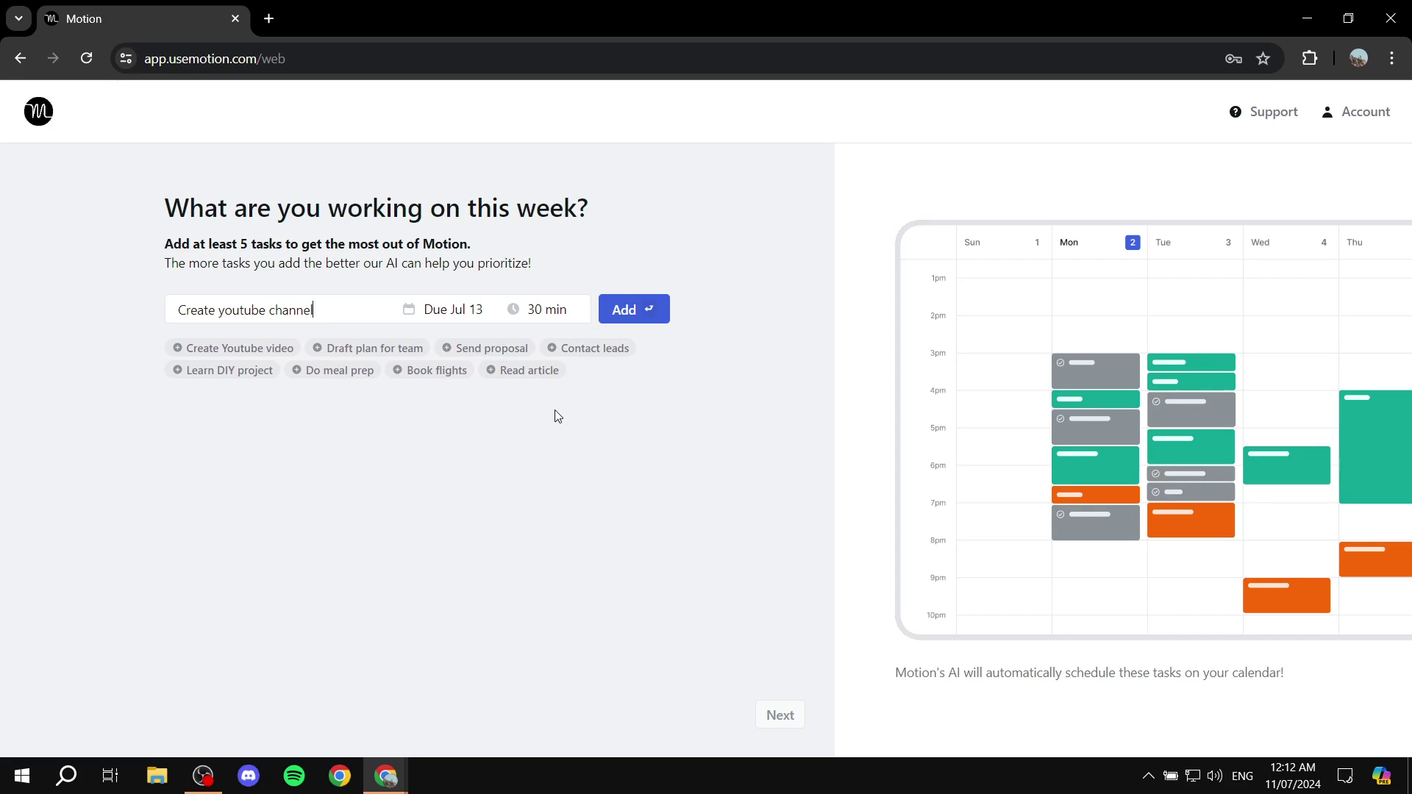
{"action": "left_click", "coordinate": [535, 317]}
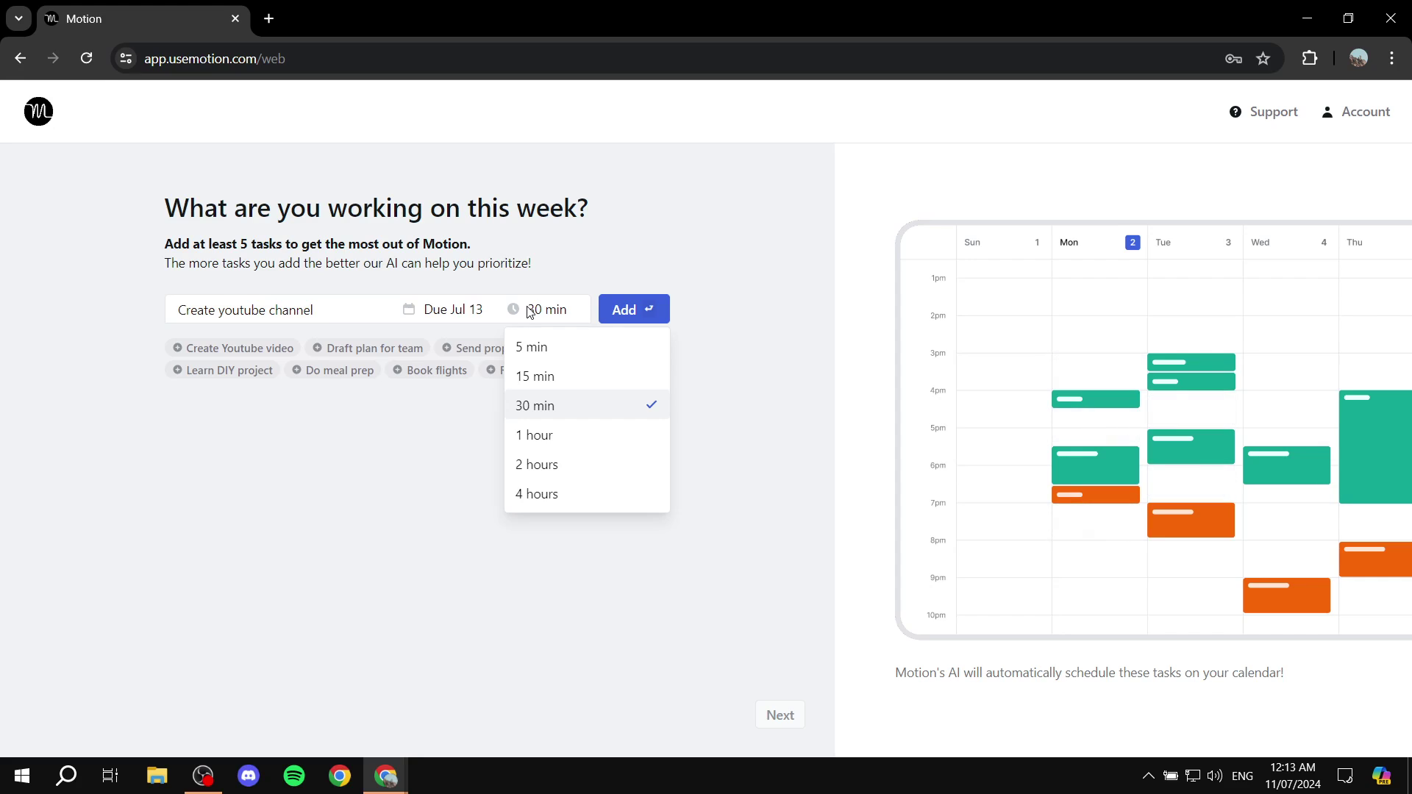
{"action": "left_click", "coordinate": [536, 436]}
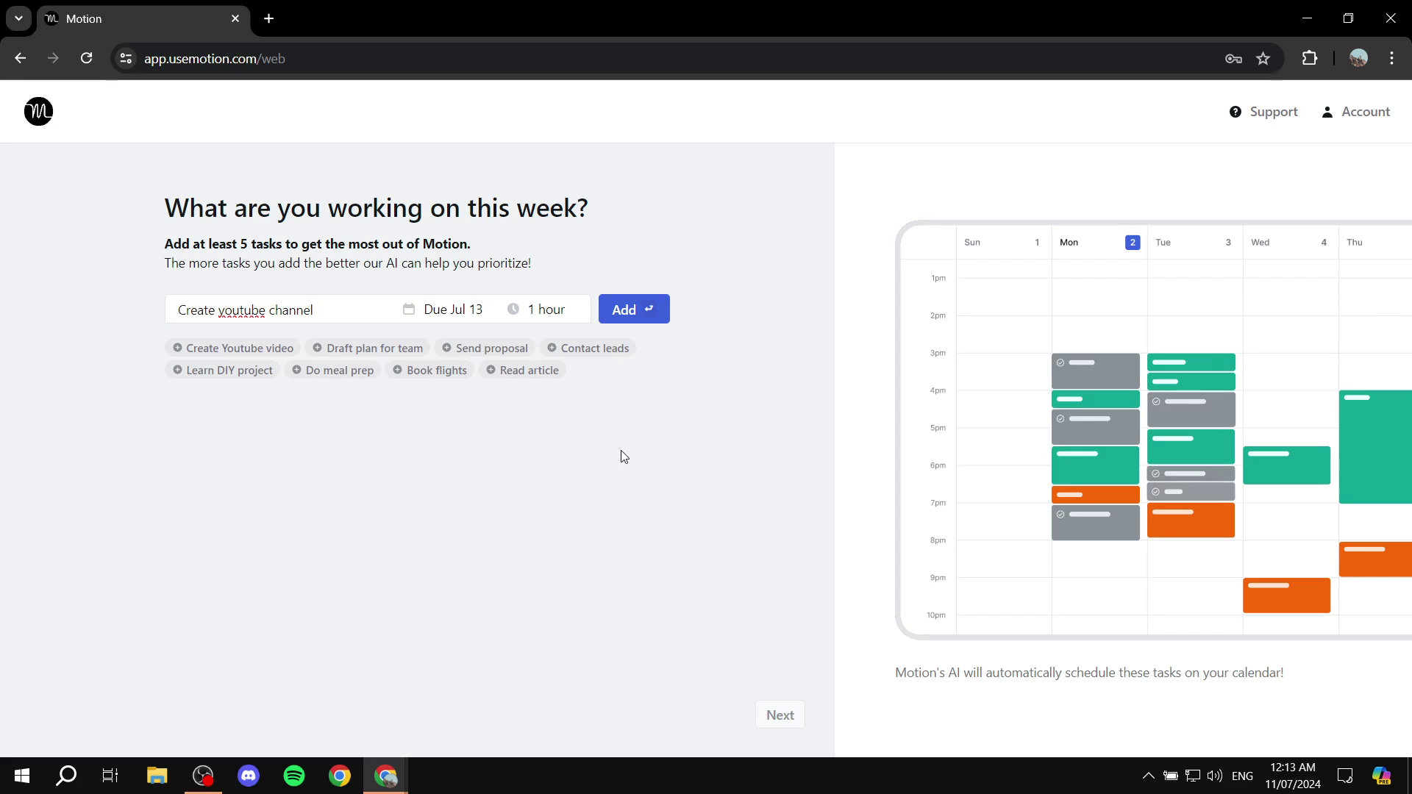
{"action": "left_click", "coordinate": [633, 309]}
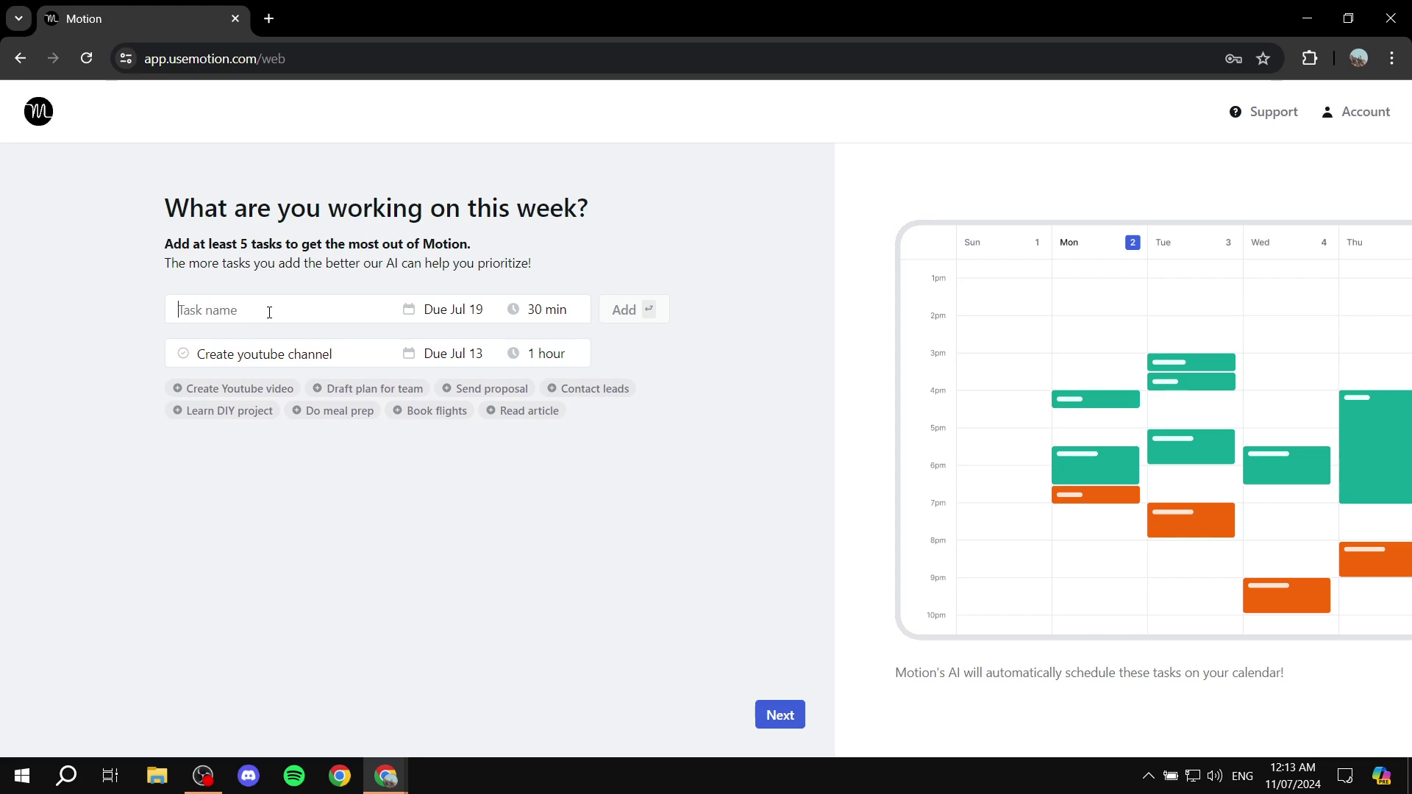
Add task 'Script writing' due Jul 15 lasting 30 minutes
{"action": "type", "text": "Scrip"}
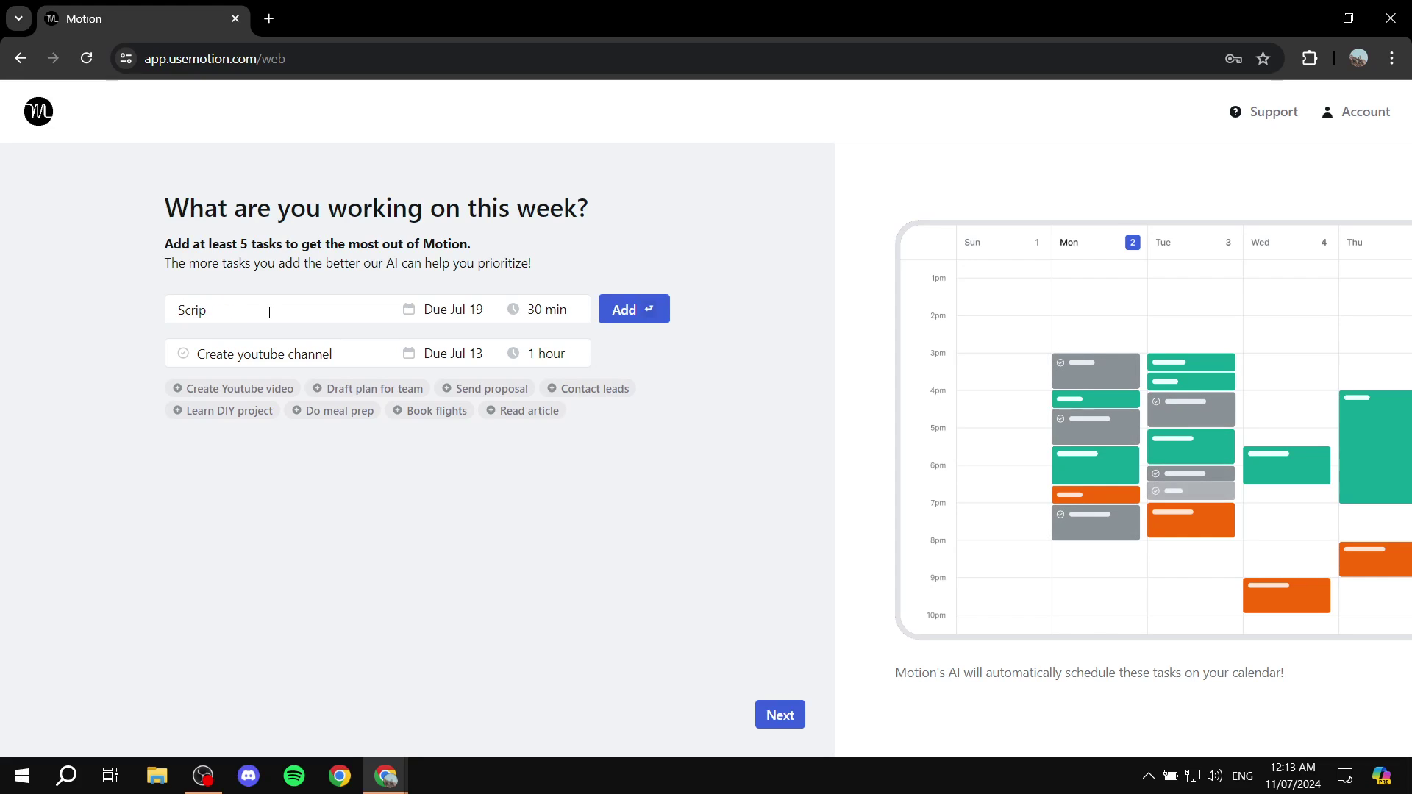
{"action": "type", "text": "t writing"}
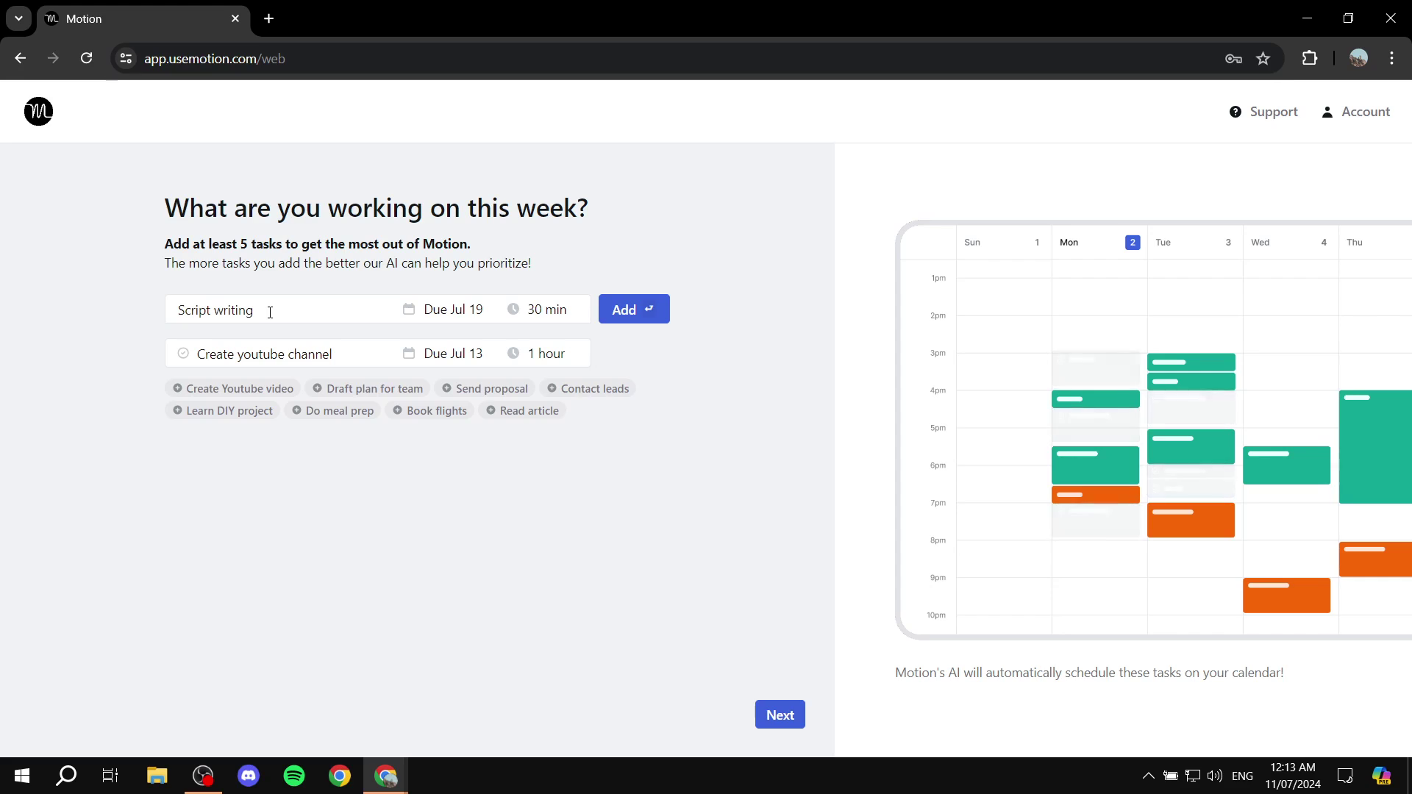
{"action": "left_click", "coordinate": [427, 310]}
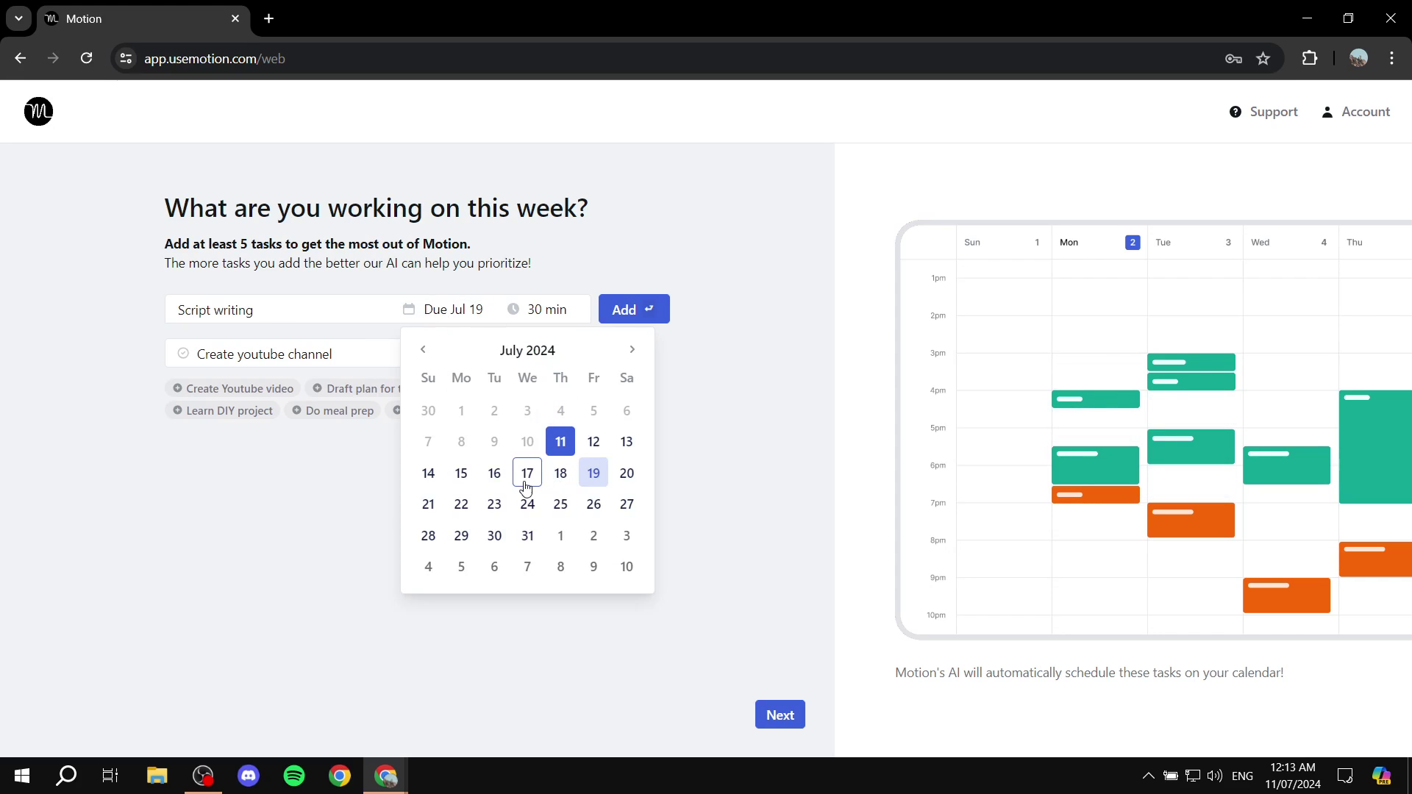
{"action": "left_click", "coordinate": [461, 473]}
{"action": "left_click", "coordinate": [527, 318]}
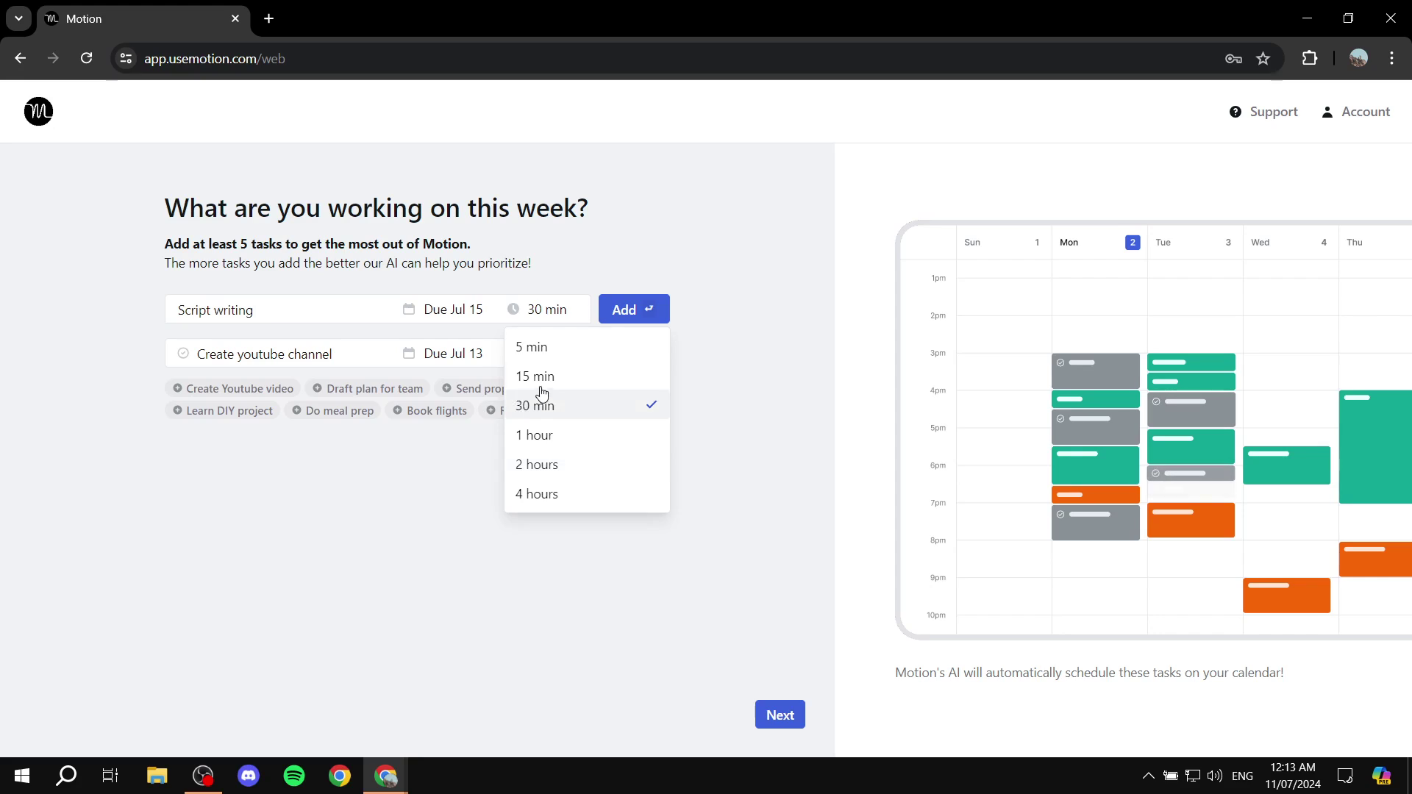
{"action": "left_click", "coordinate": [544, 404]}
{"action": "left_click", "coordinate": [633, 310]}
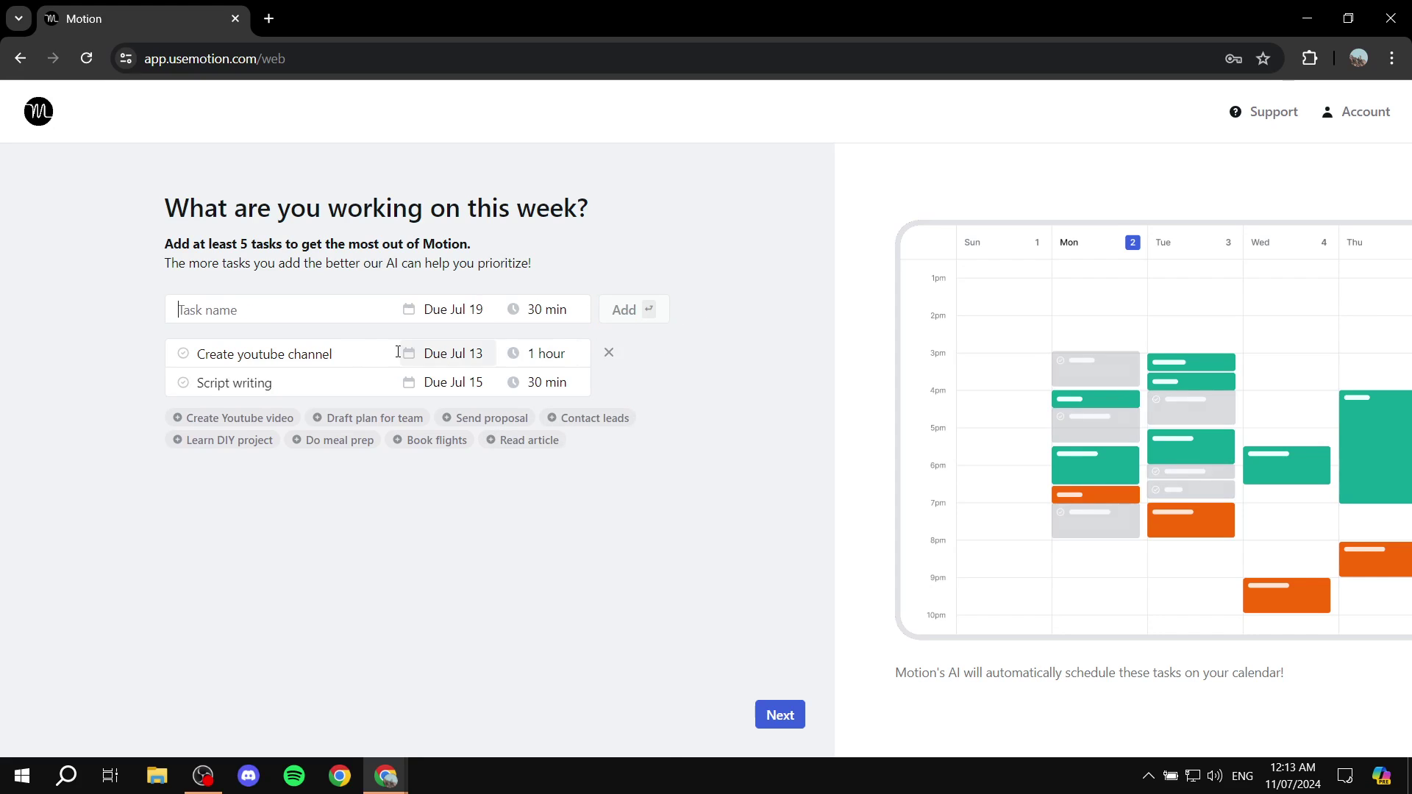
Add task 'Brainstorming' due Jul 13 lasting 15 minutes and continue
{"action": "left_click", "coordinate": [294, 308]}
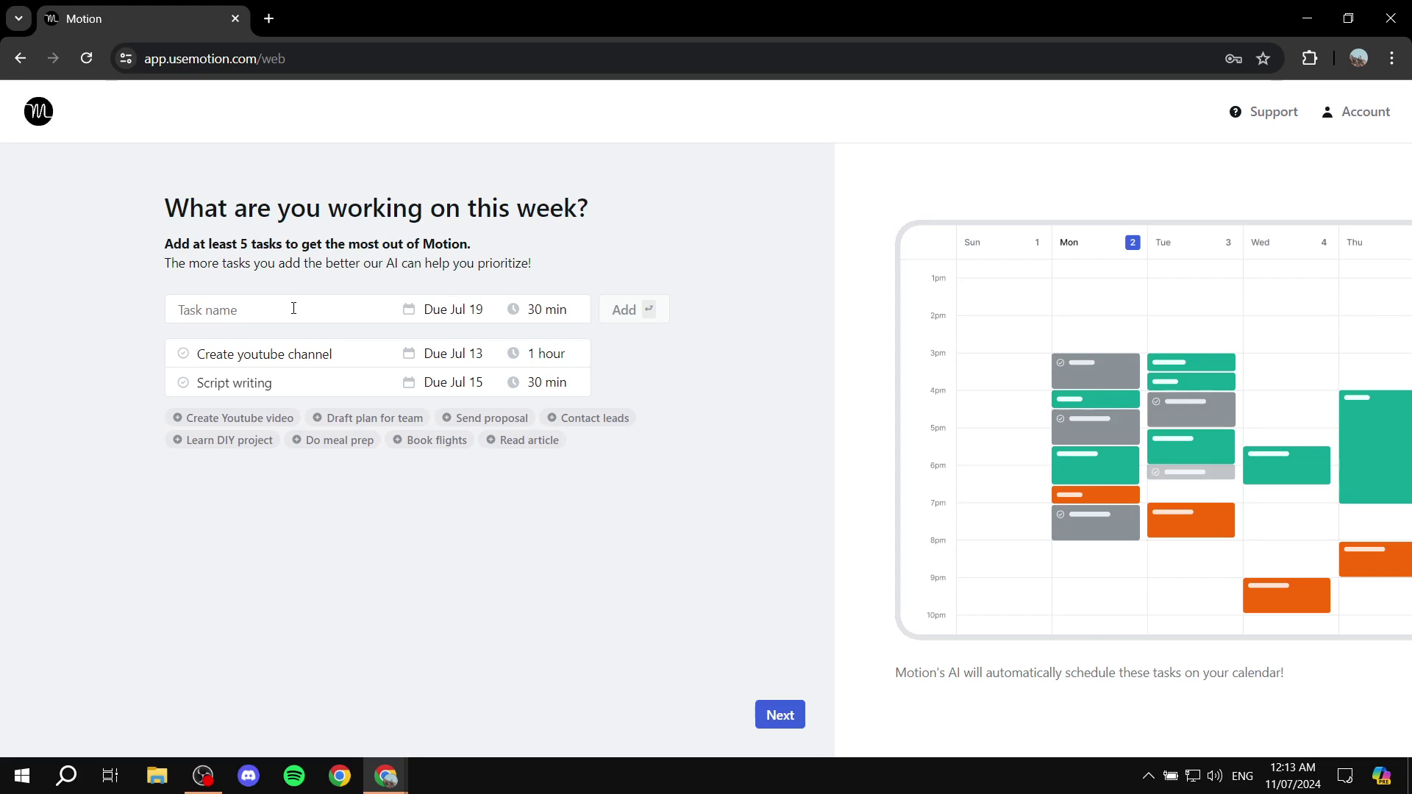
{"action": "type", "text": "Brain"}
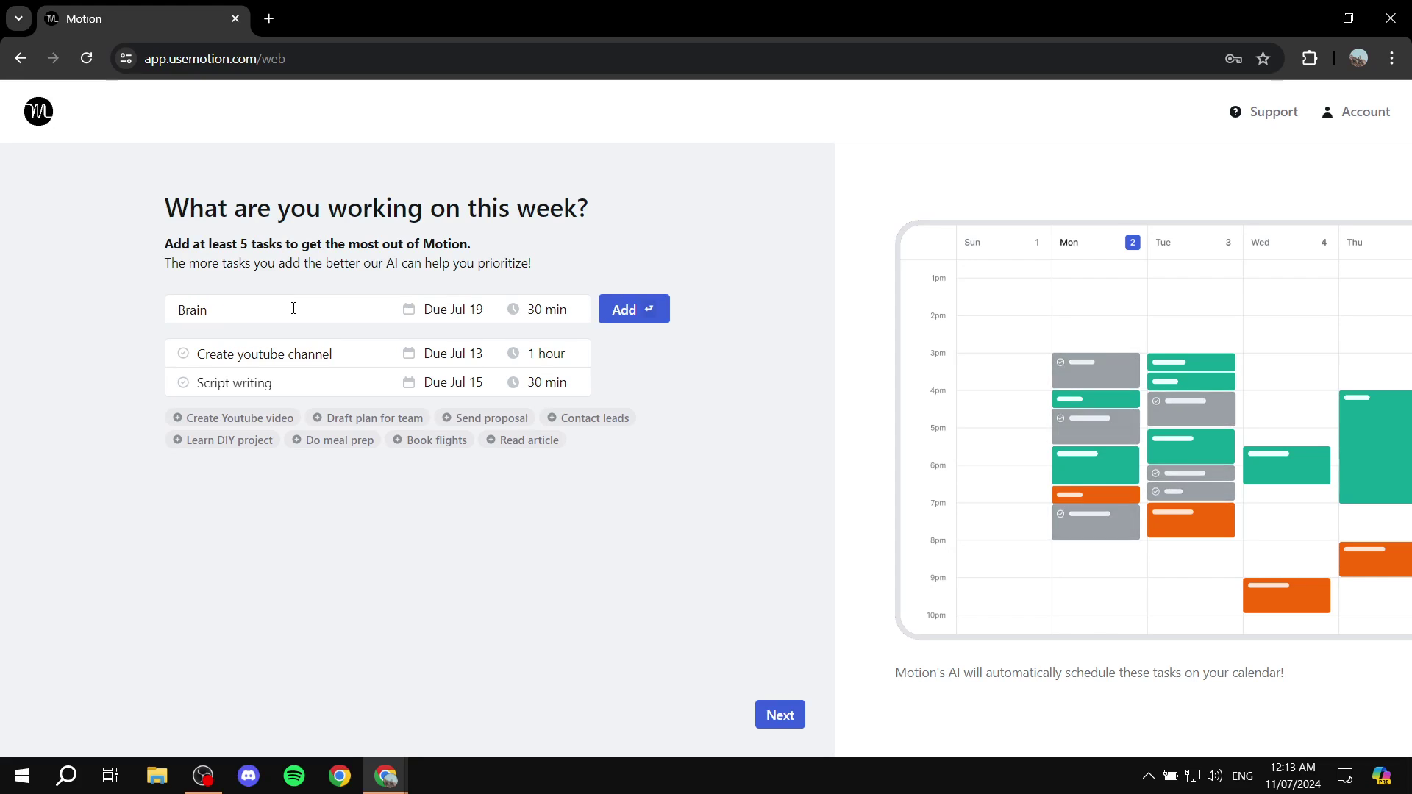
{"action": "type", "text": "storming"}
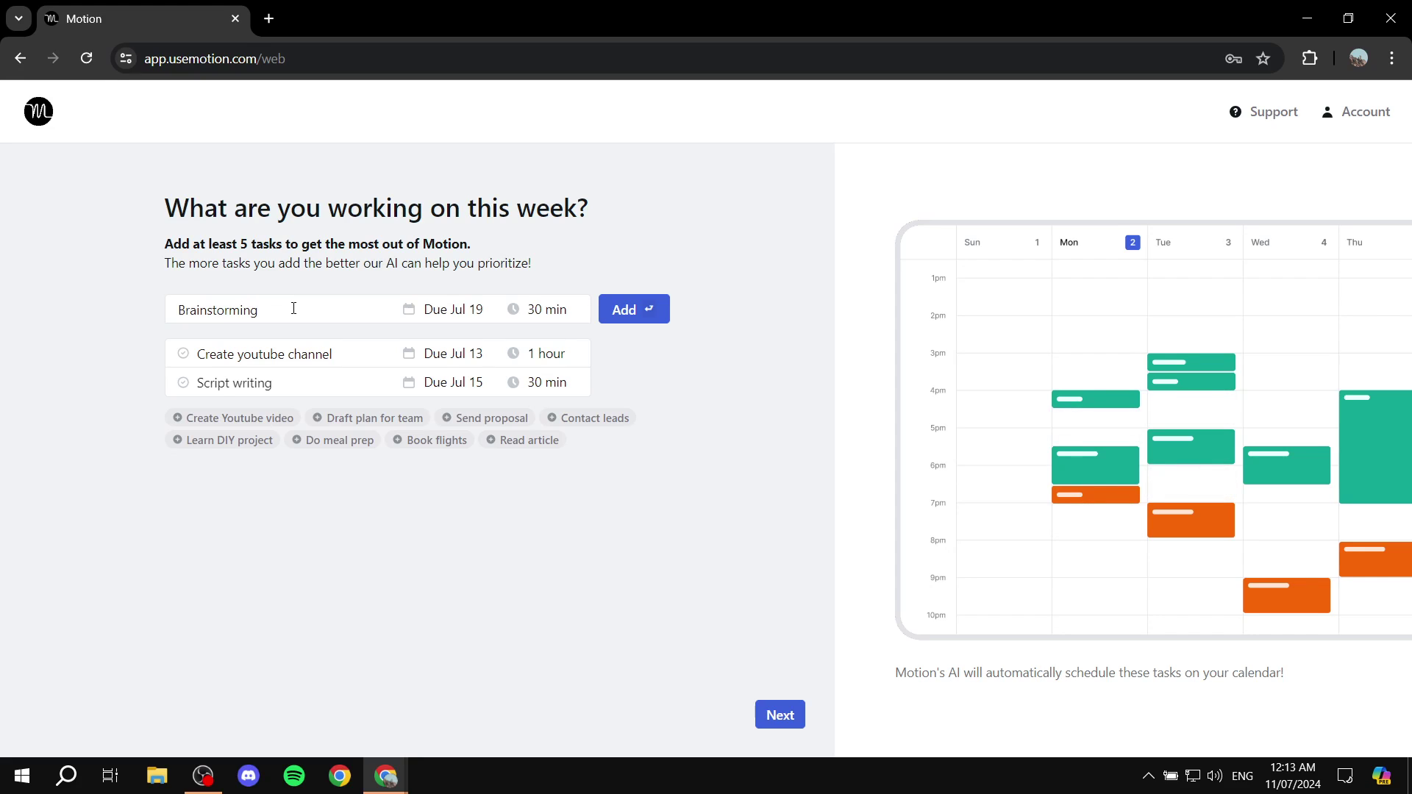
{"action": "left_click", "coordinate": [466, 309]}
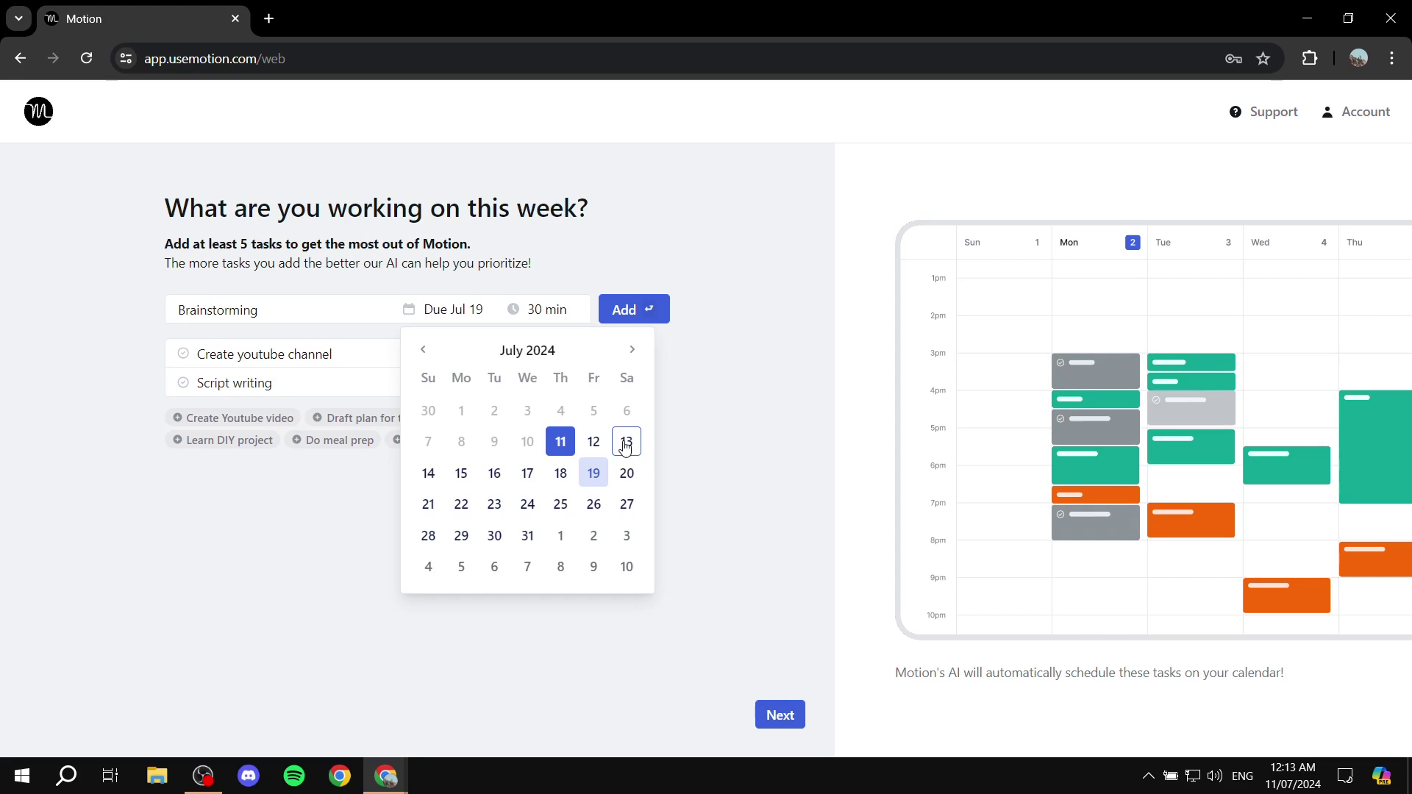
{"action": "left_click", "coordinate": [625, 445]}
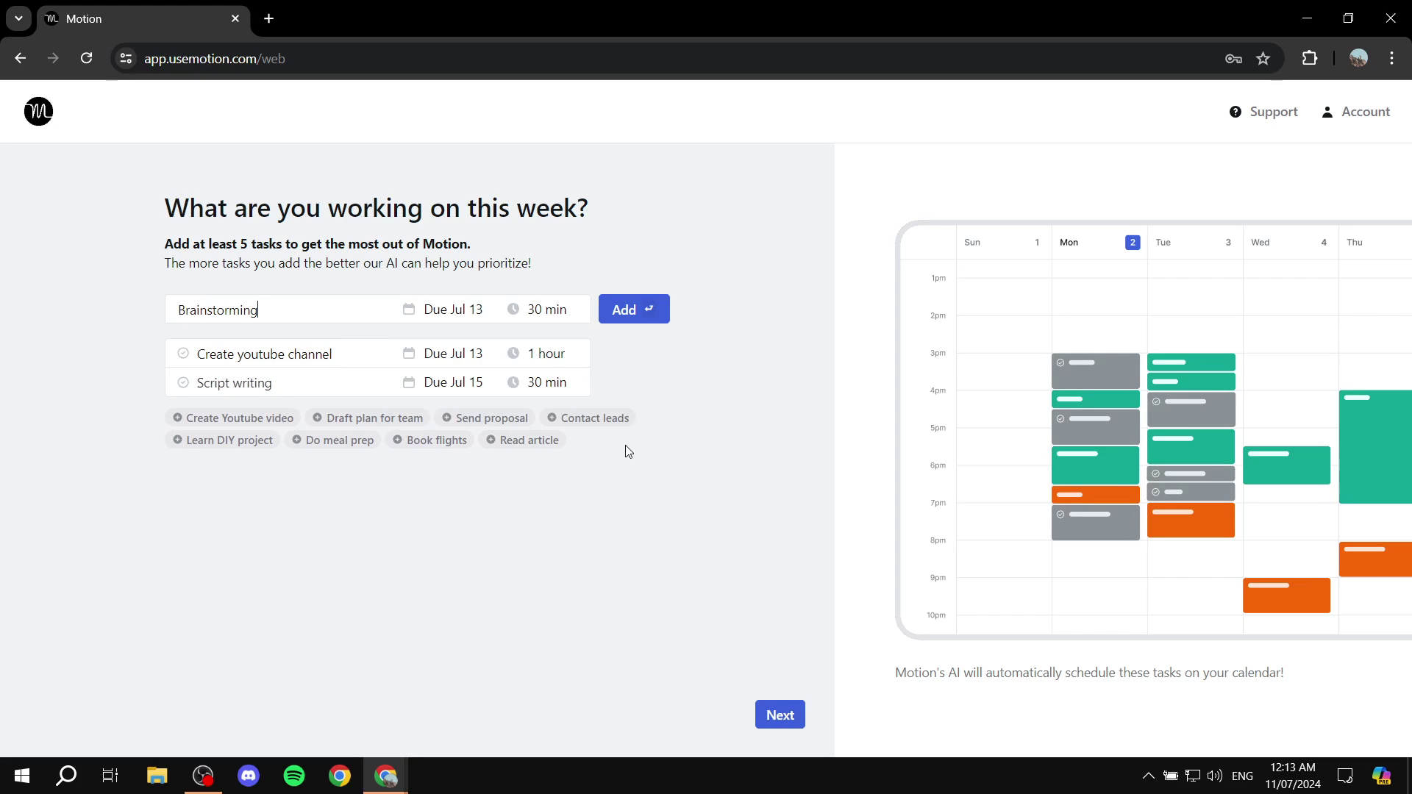
{"action": "left_click", "coordinate": [541, 309]}
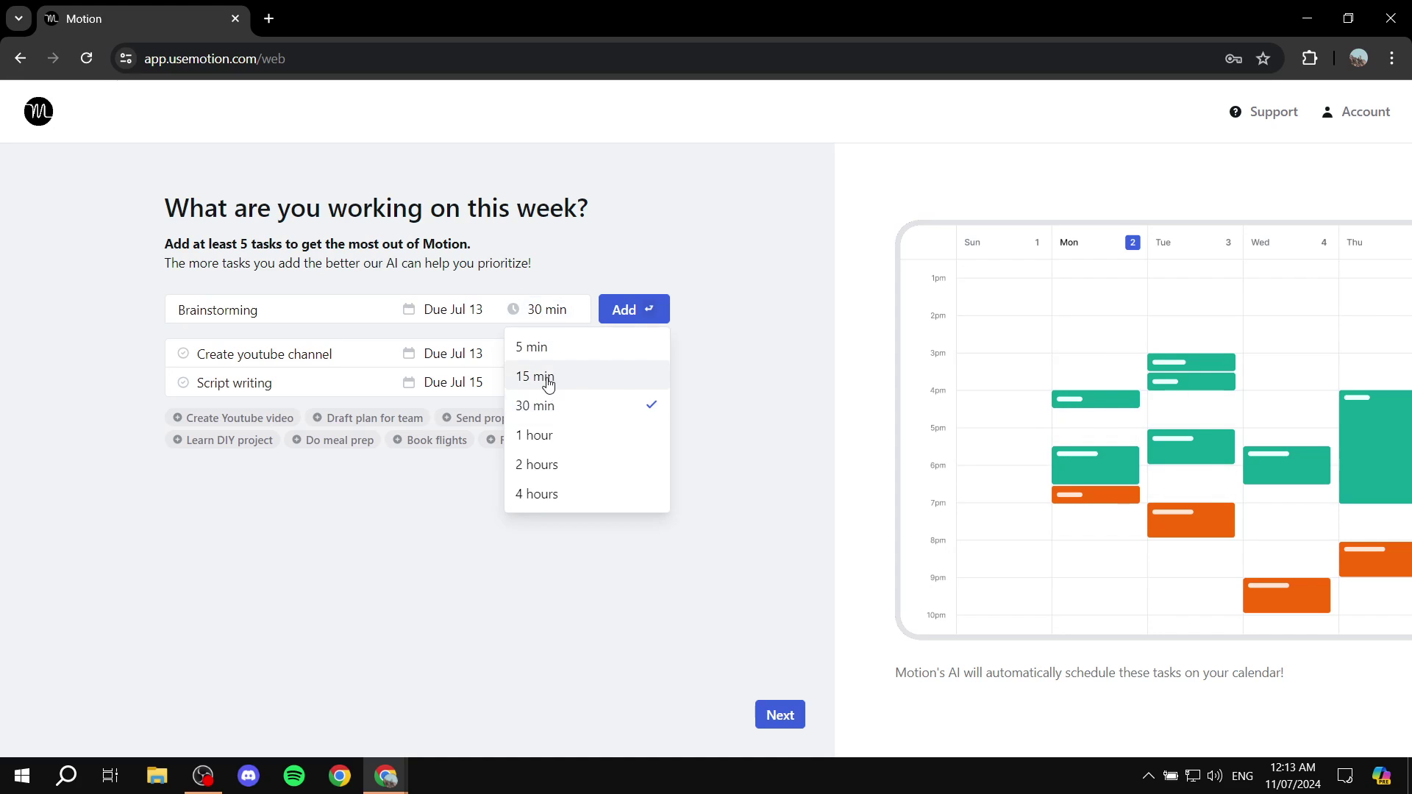
{"action": "left_click", "coordinate": [614, 378]}
{"action": "left_click", "coordinate": [630, 310]}
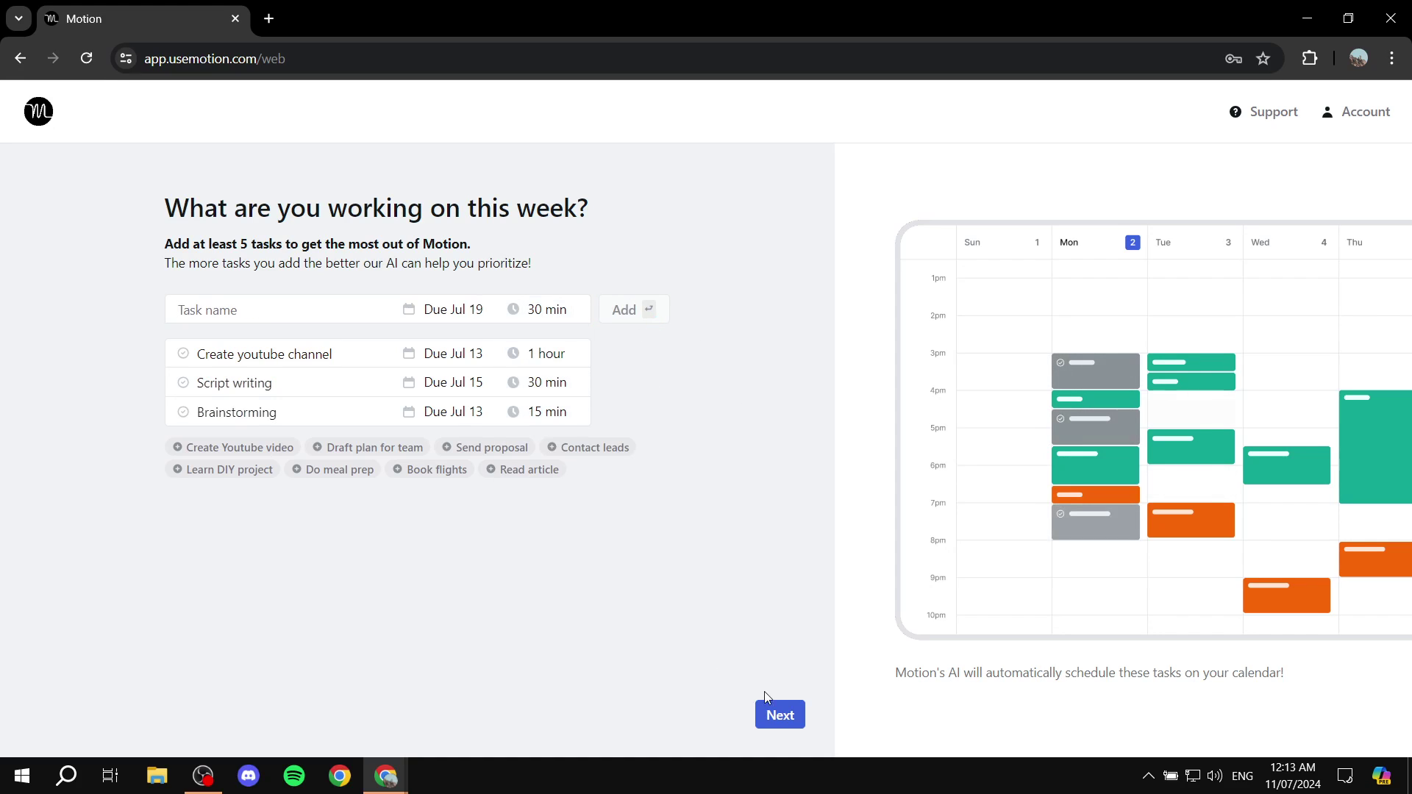
{"action": "left_click", "coordinate": [780, 715]}
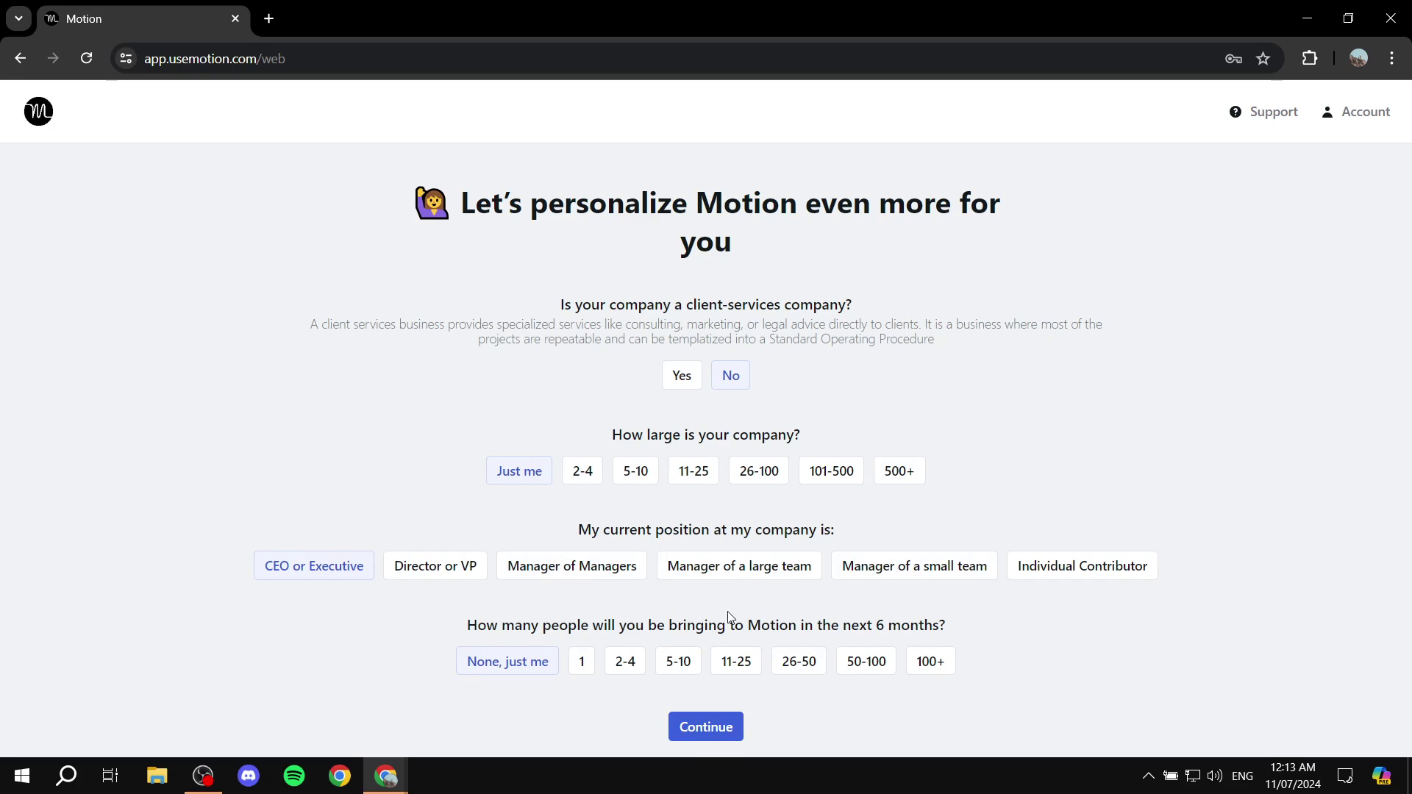
Submit personalization answers, continue as an individual with no team, and choose the Dark theme
{"action": "left_click", "coordinate": [701, 728]}
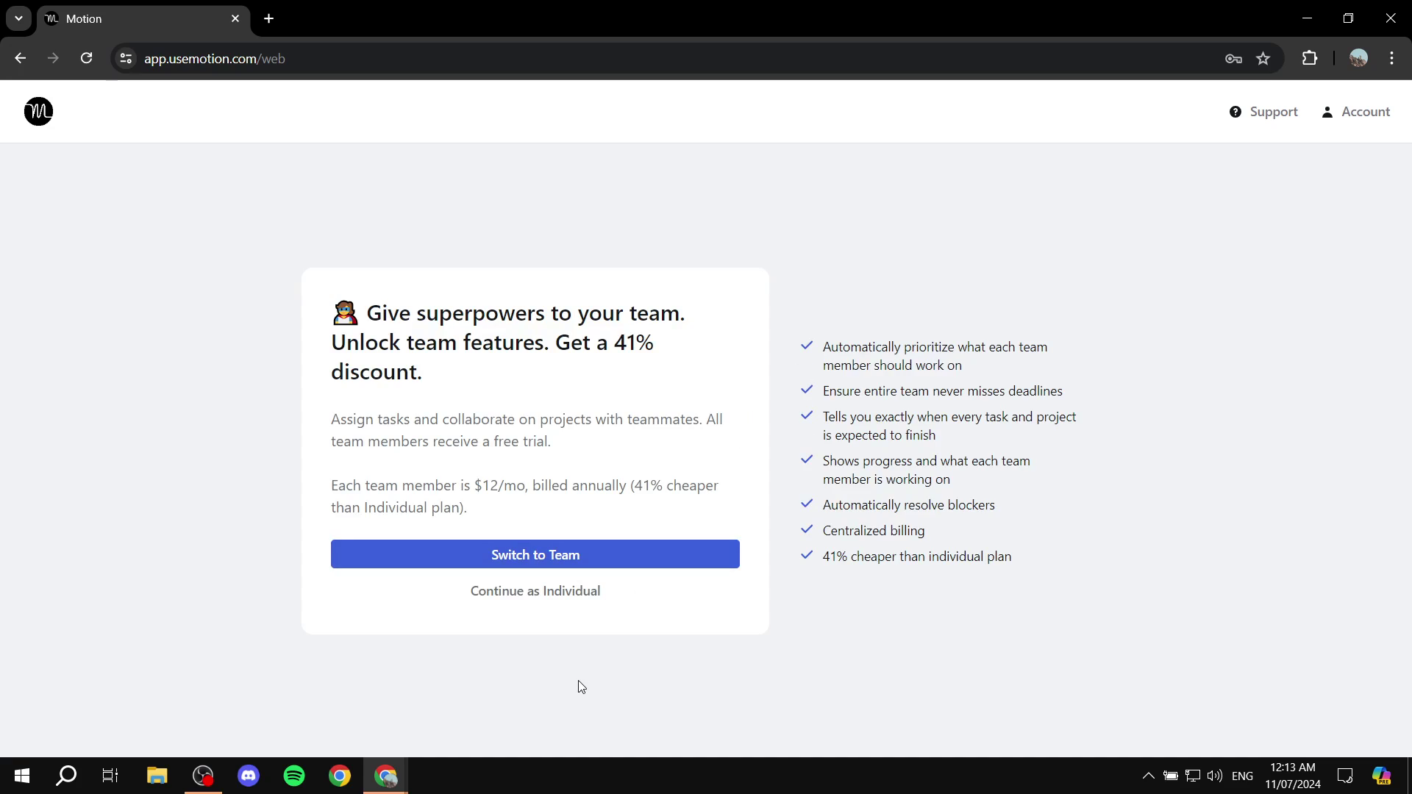
{"action": "left_click", "coordinate": [534, 597]}
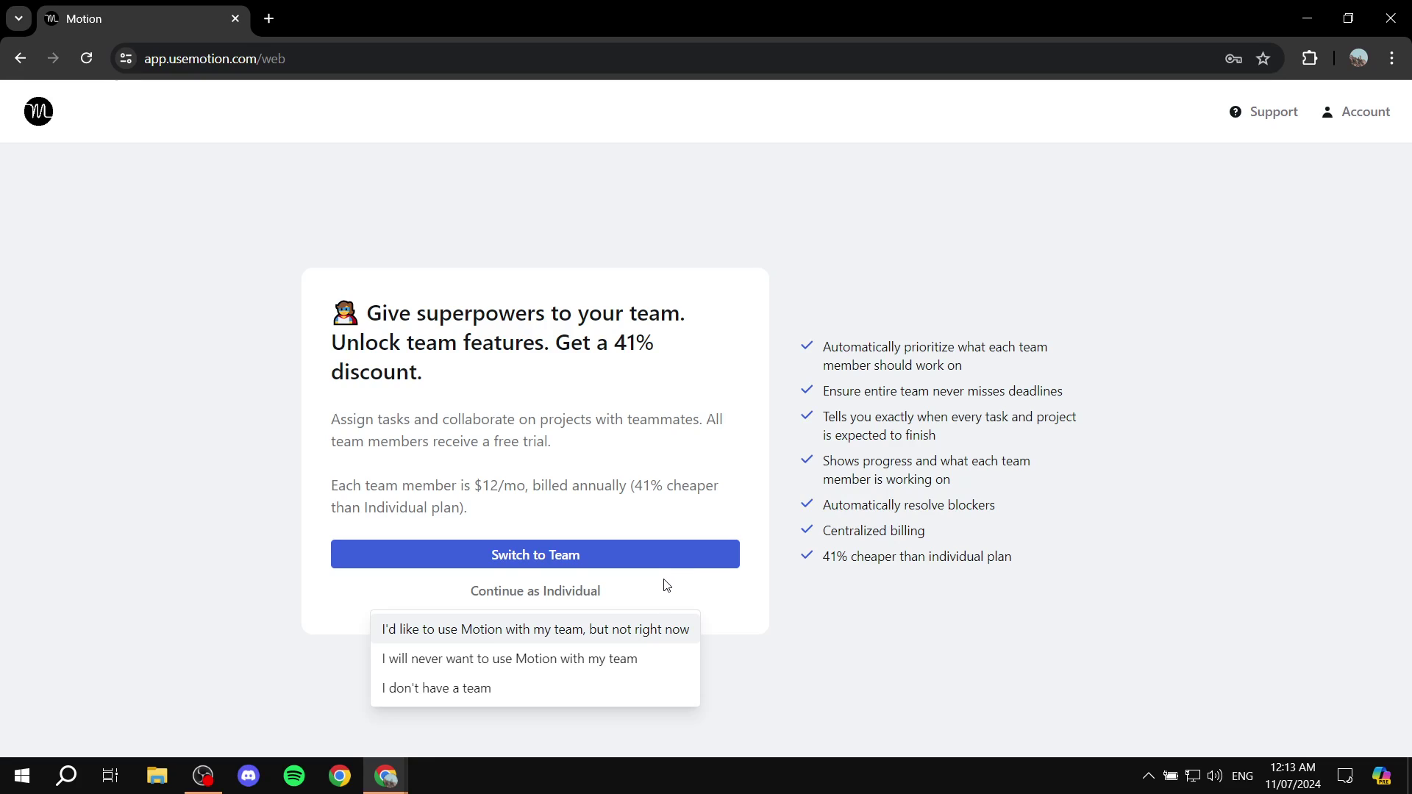
{"action": "left_click", "coordinate": [444, 689]}
{"action": "left_click", "coordinate": [659, 362]}
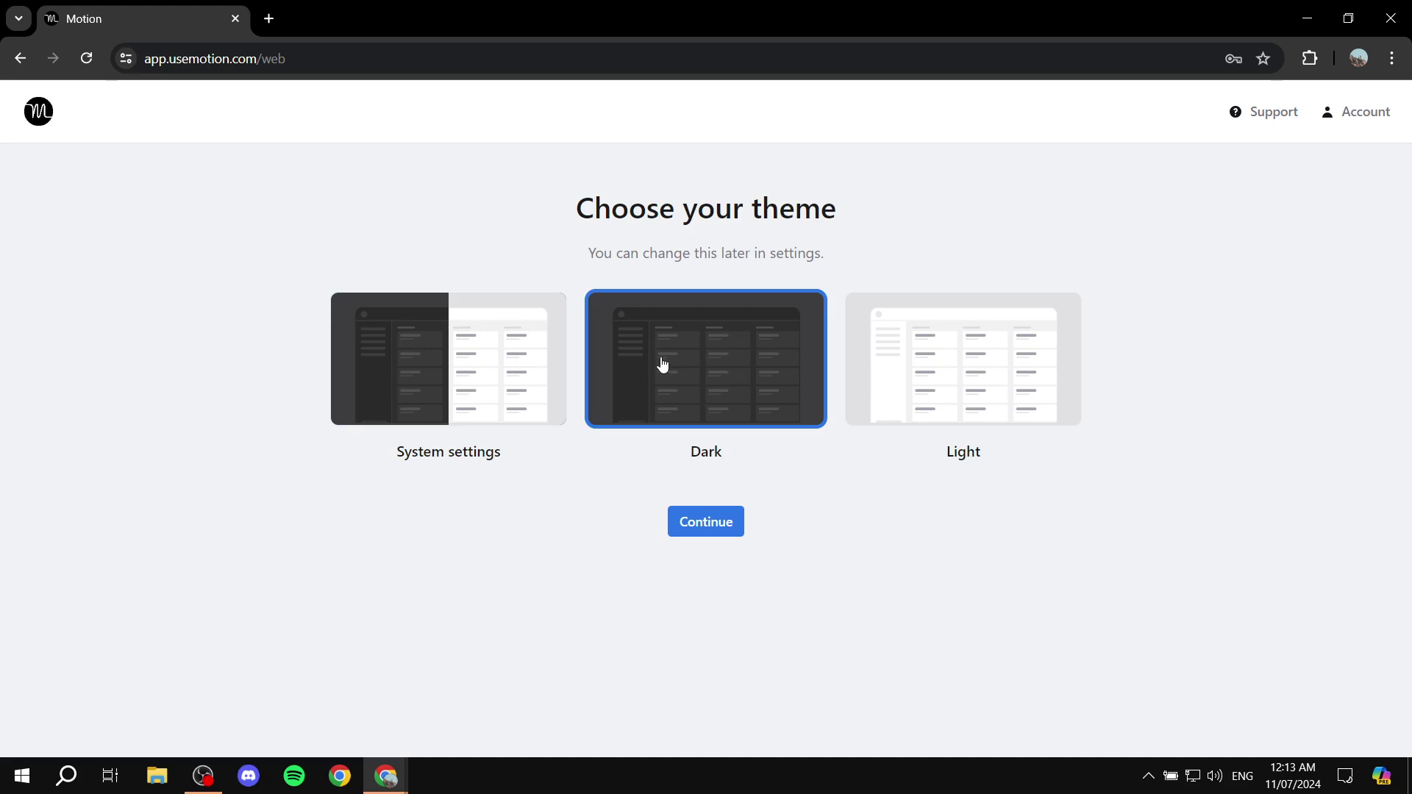
{"action": "left_click", "coordinate": [733, 527]}
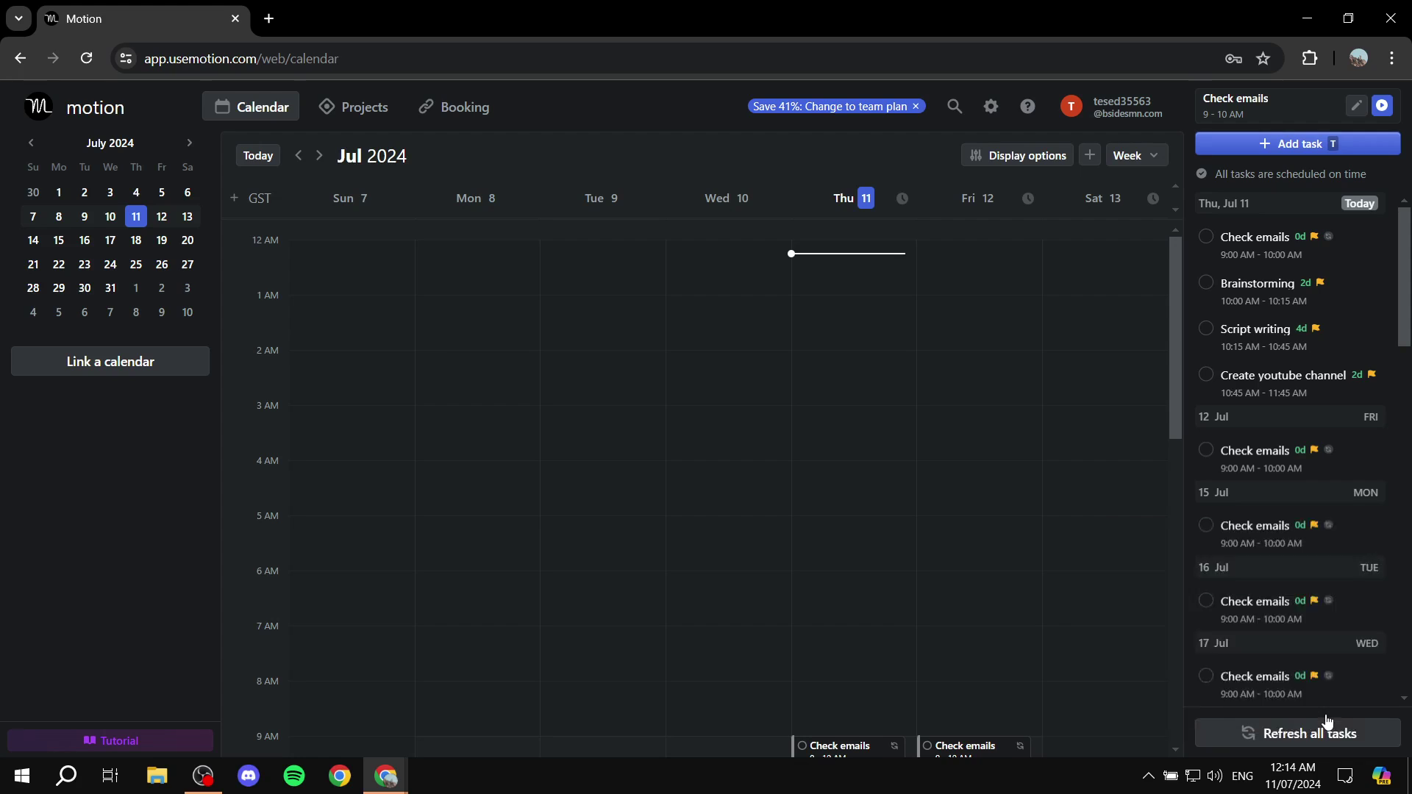
Dismiss the desktop app suggestion and switch from the calendar to Projects
{"action": "left_click", "coordinate": [1323, 706]}
{"action": "scroll", "coordinate": [787, 390], "scroll_direction": "down", "scroll_amount": 5}
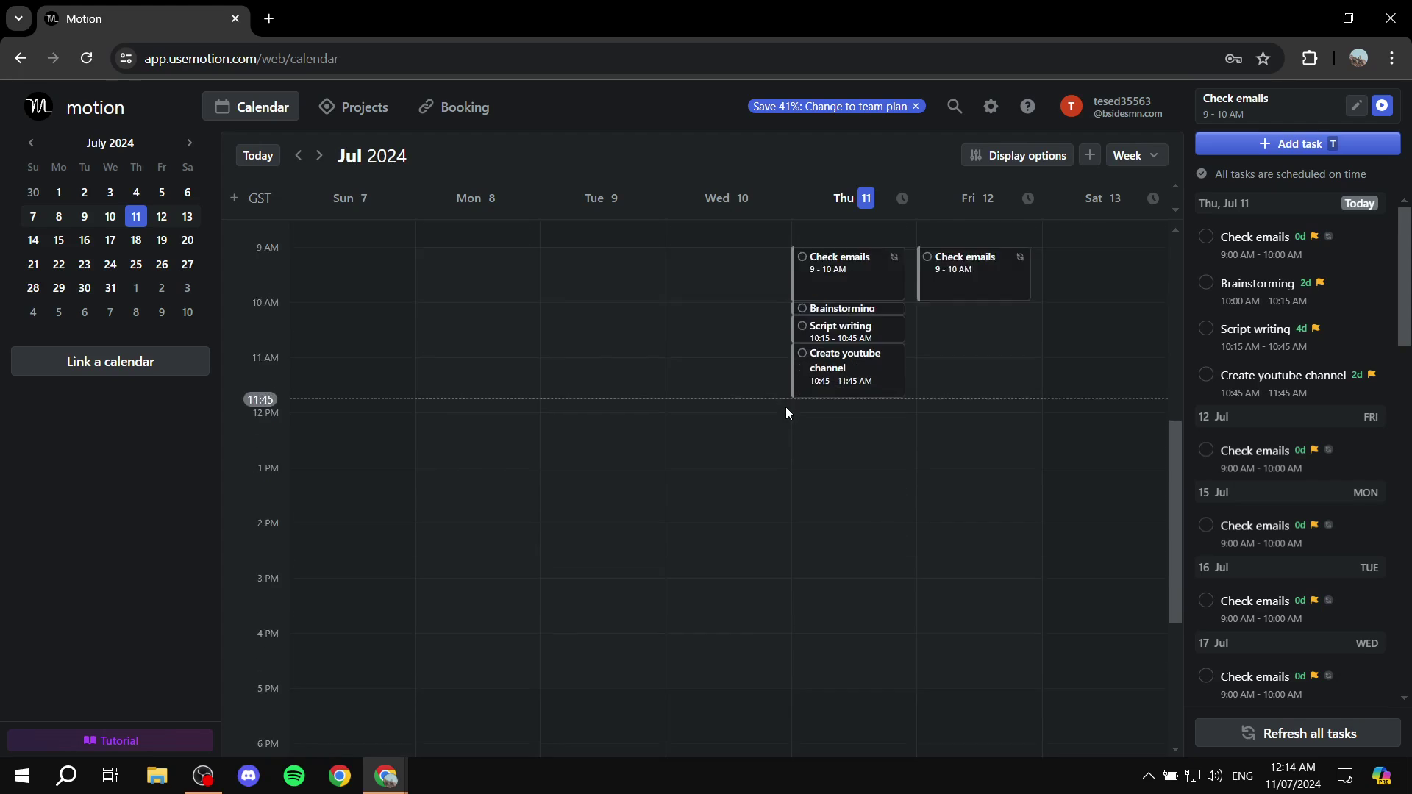
{"action": "scroll", "coordinate": [771, 414], "scroll_direction": "up", "scroll_amount": 2}
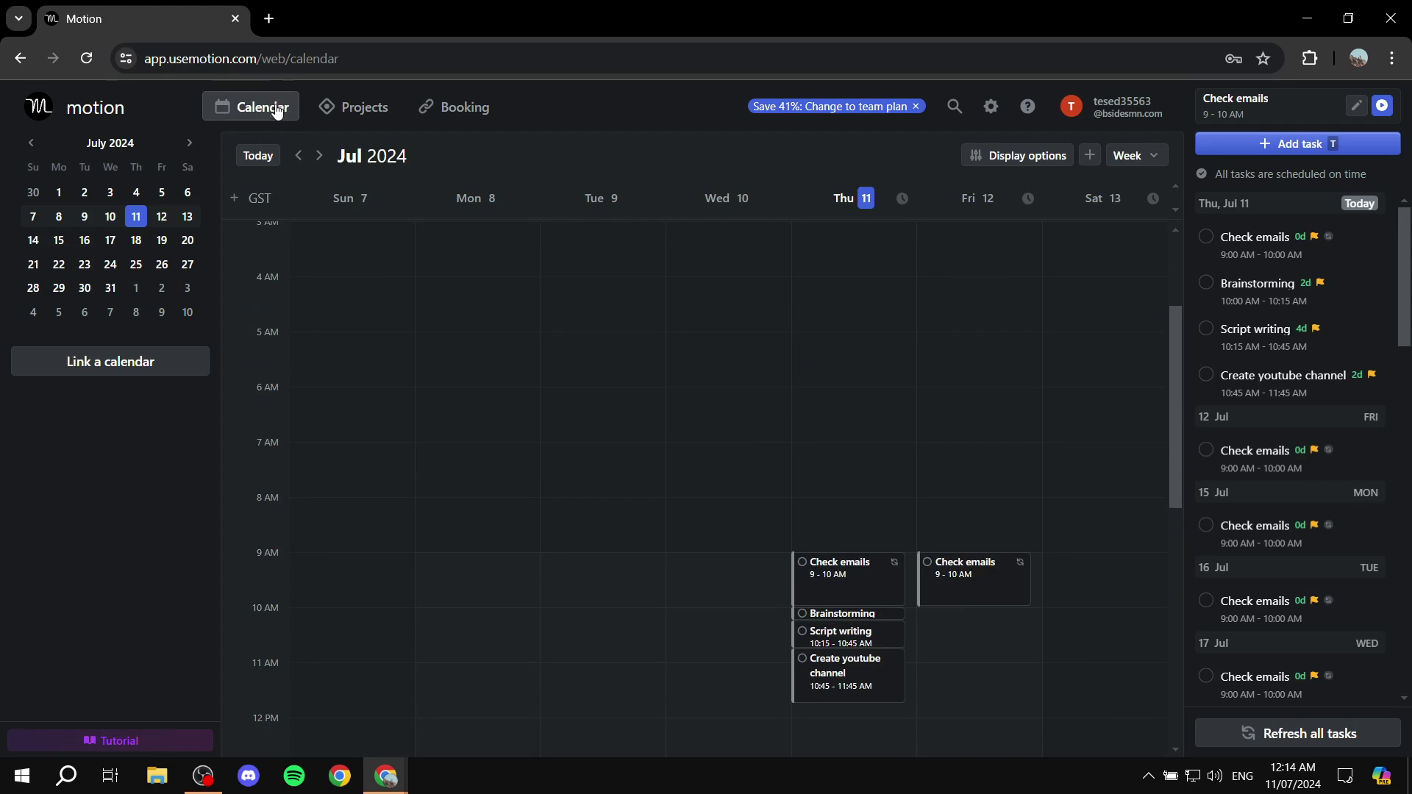
{"action": "left_click", "coordinate": [374, 104]}
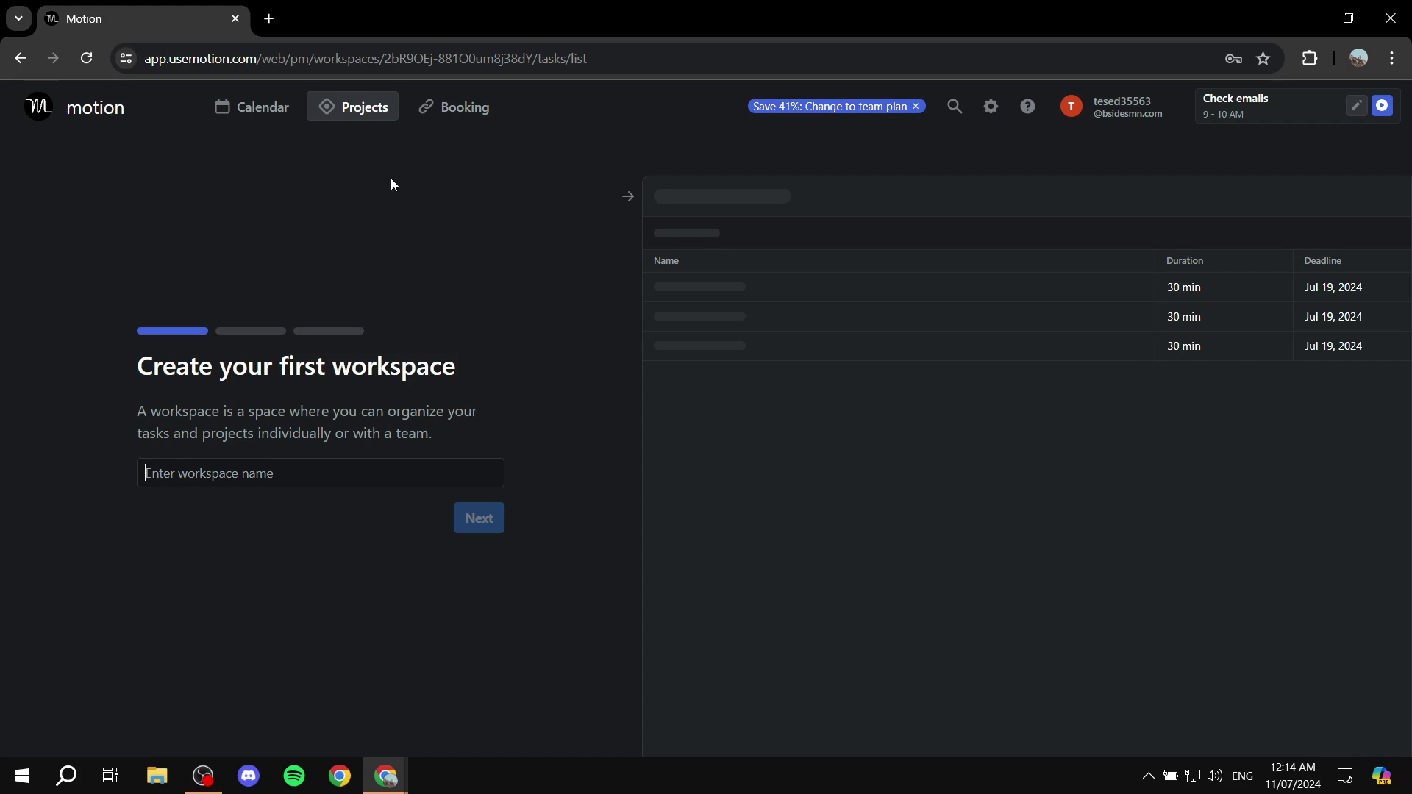
Name the new workspace 'Youtube channel'
{"action": "left_click", "coordinate": [265, 108]}
{"action": "left_click", "coordinate": [361, 108]}
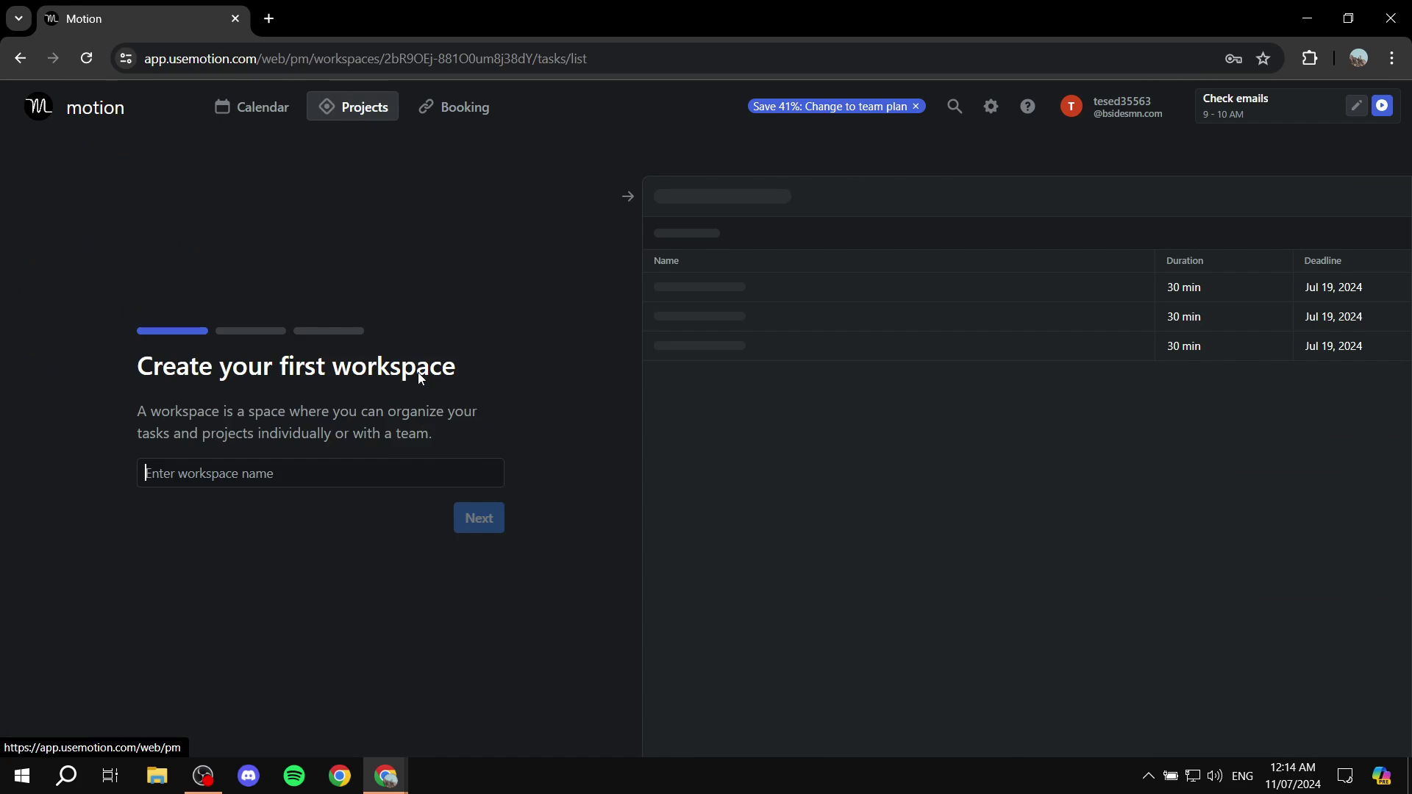
{"action": "left_click", "coordinate": [355, 476]}
{"action": "type", "text": "You"}
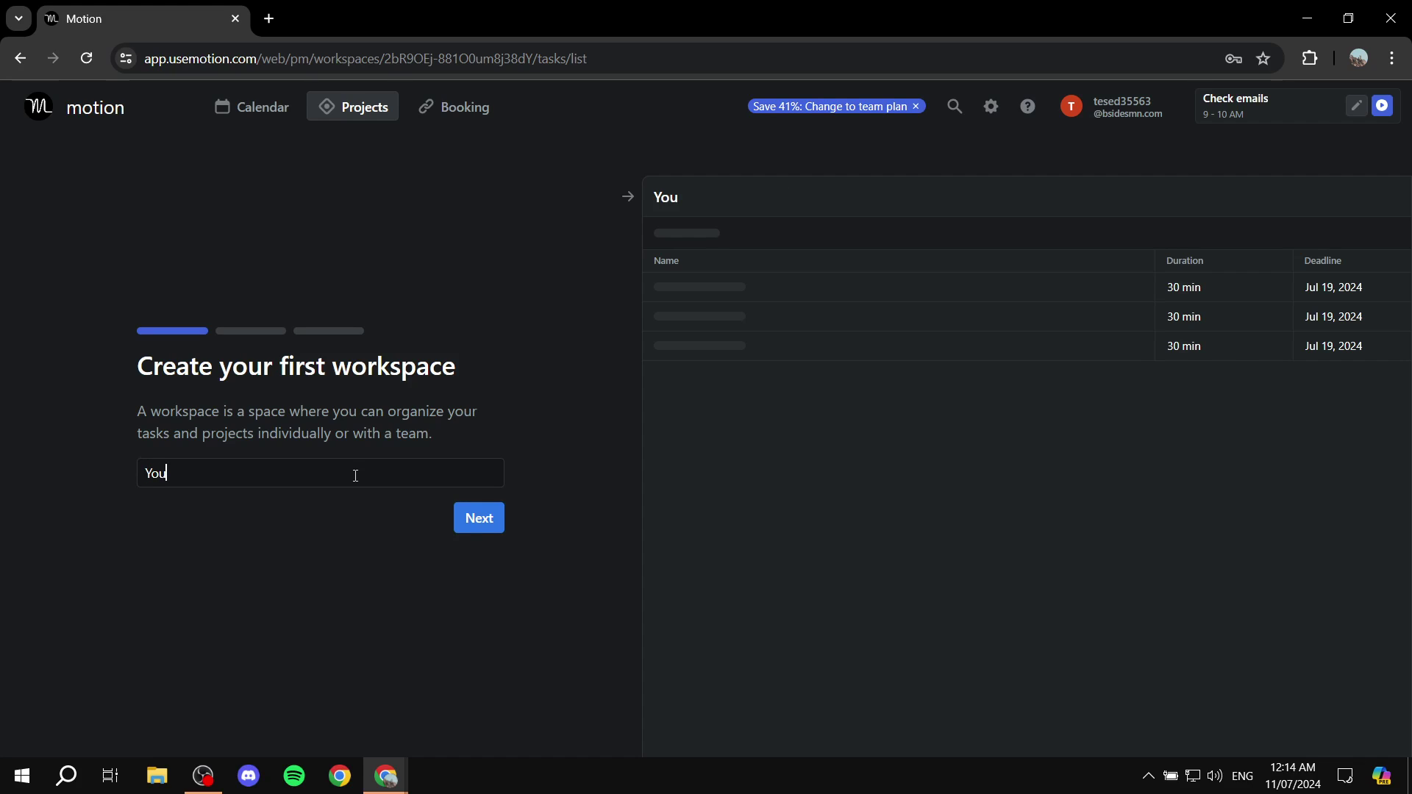
{"action": "type", "text": "tube channel"}
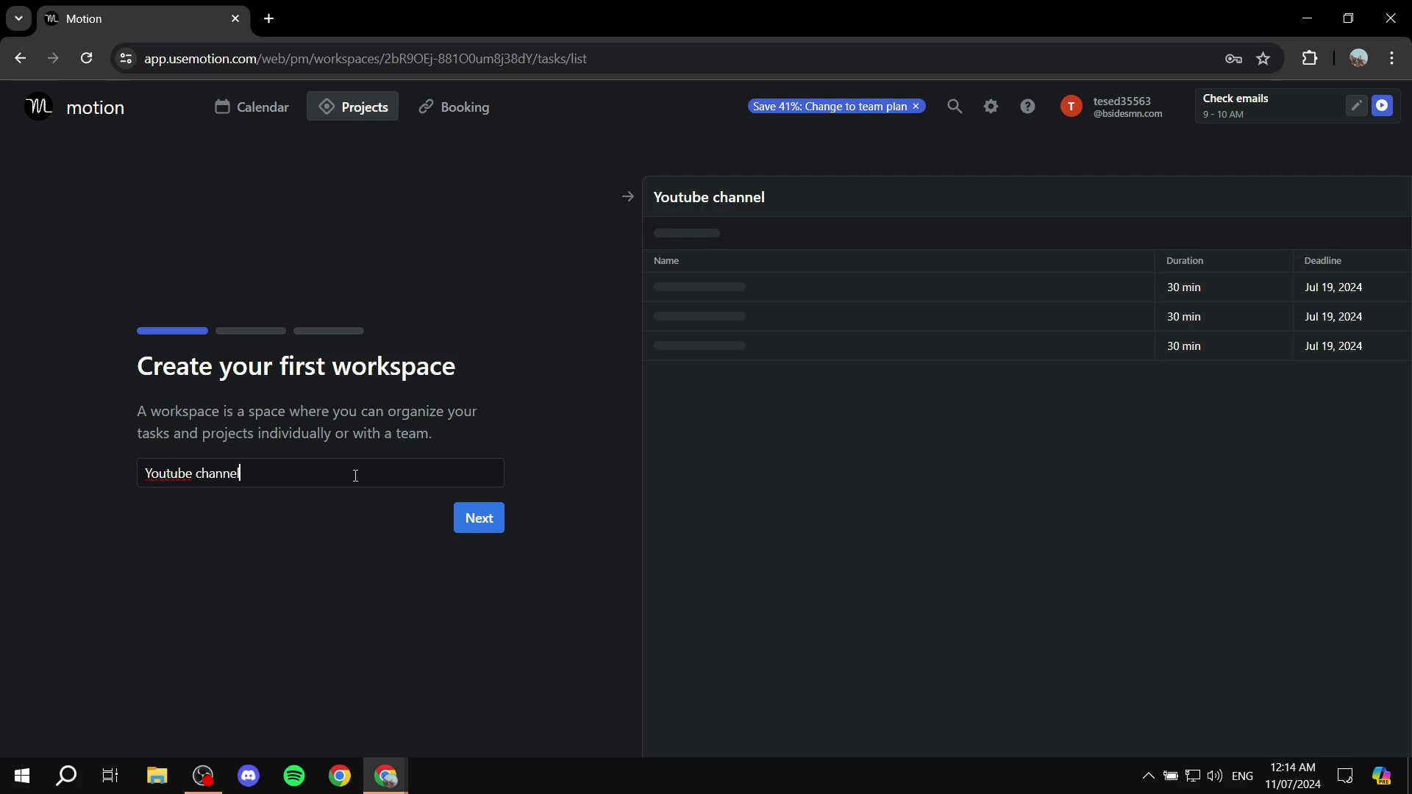
{"action": "left_click", "coordinate": [458, 525]}
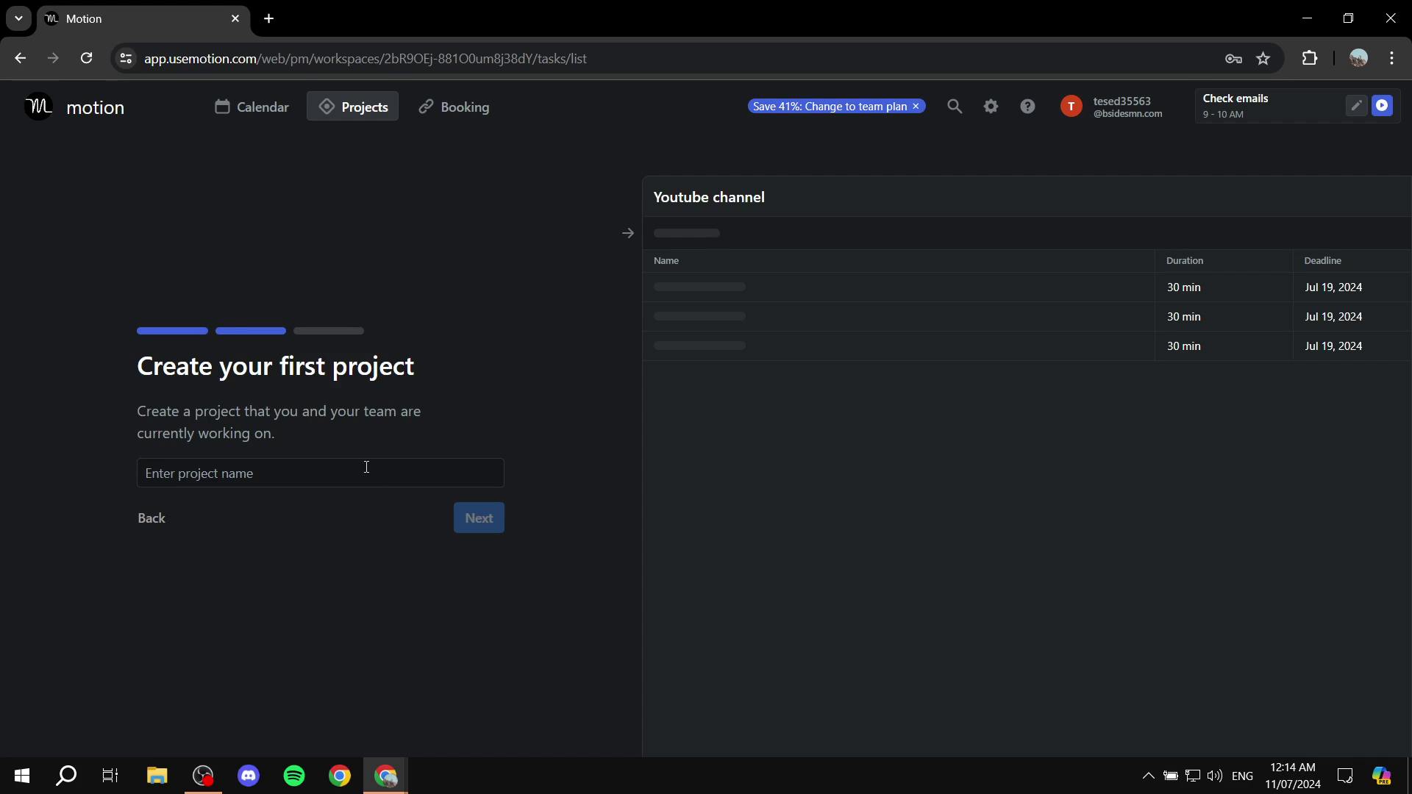
Create project 'Channel videos' with tasks Task 1 YT, Task 2 YT and Task 3 YT
{"action": "type", "text": "Channel "}
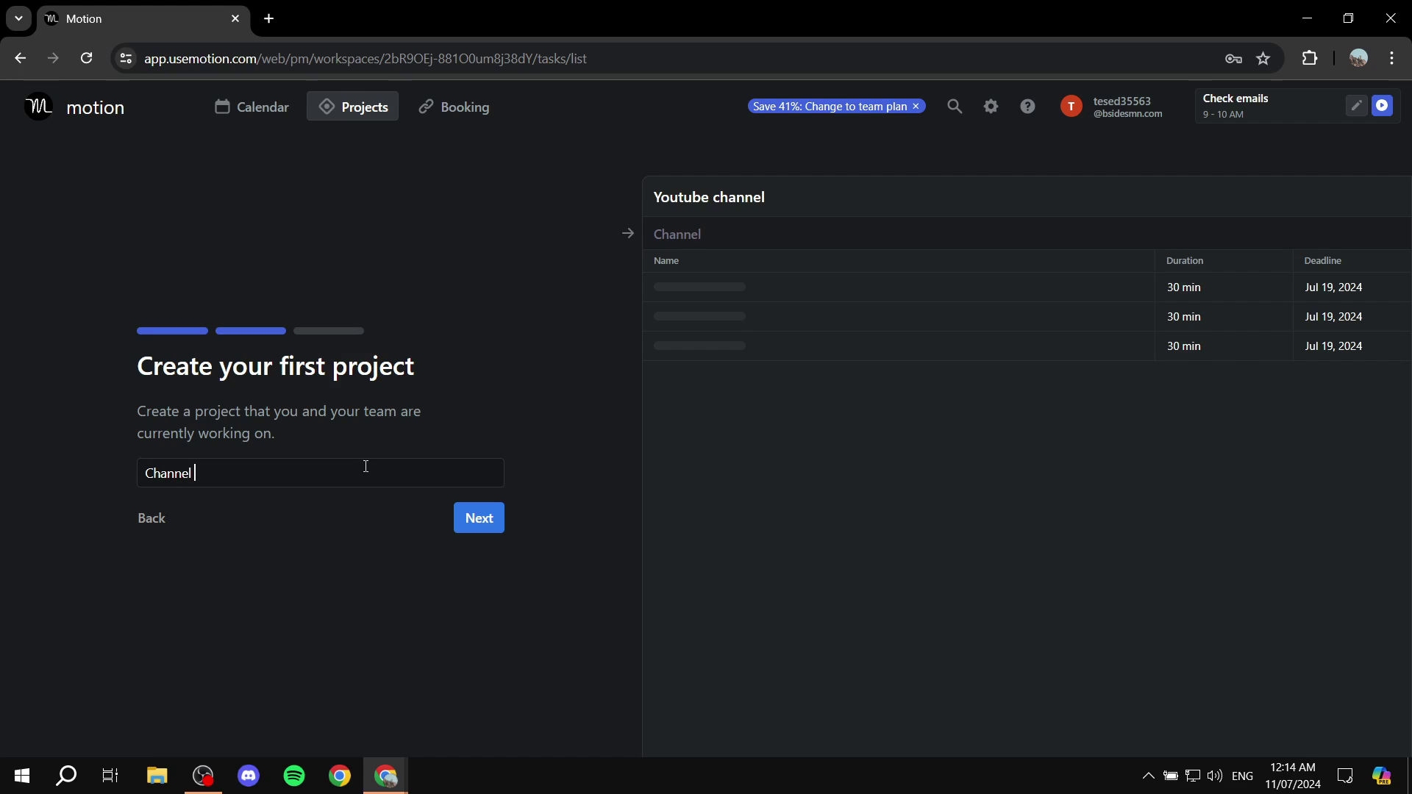
{"action": "type", "text": "videos"}
{"action": "left_click", "coordinate": [479, 515]}
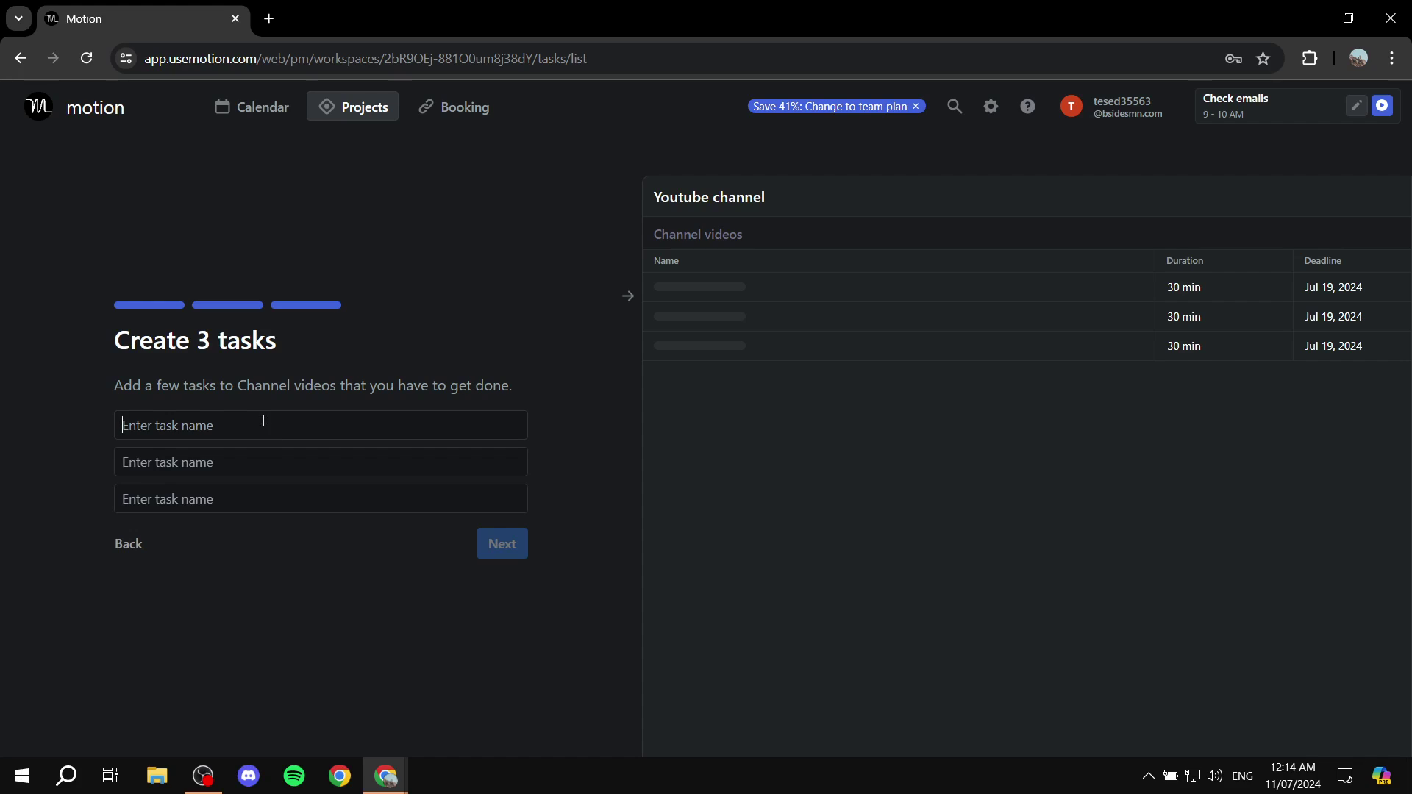
{"action": "type", "text": "Task 1 Y"}
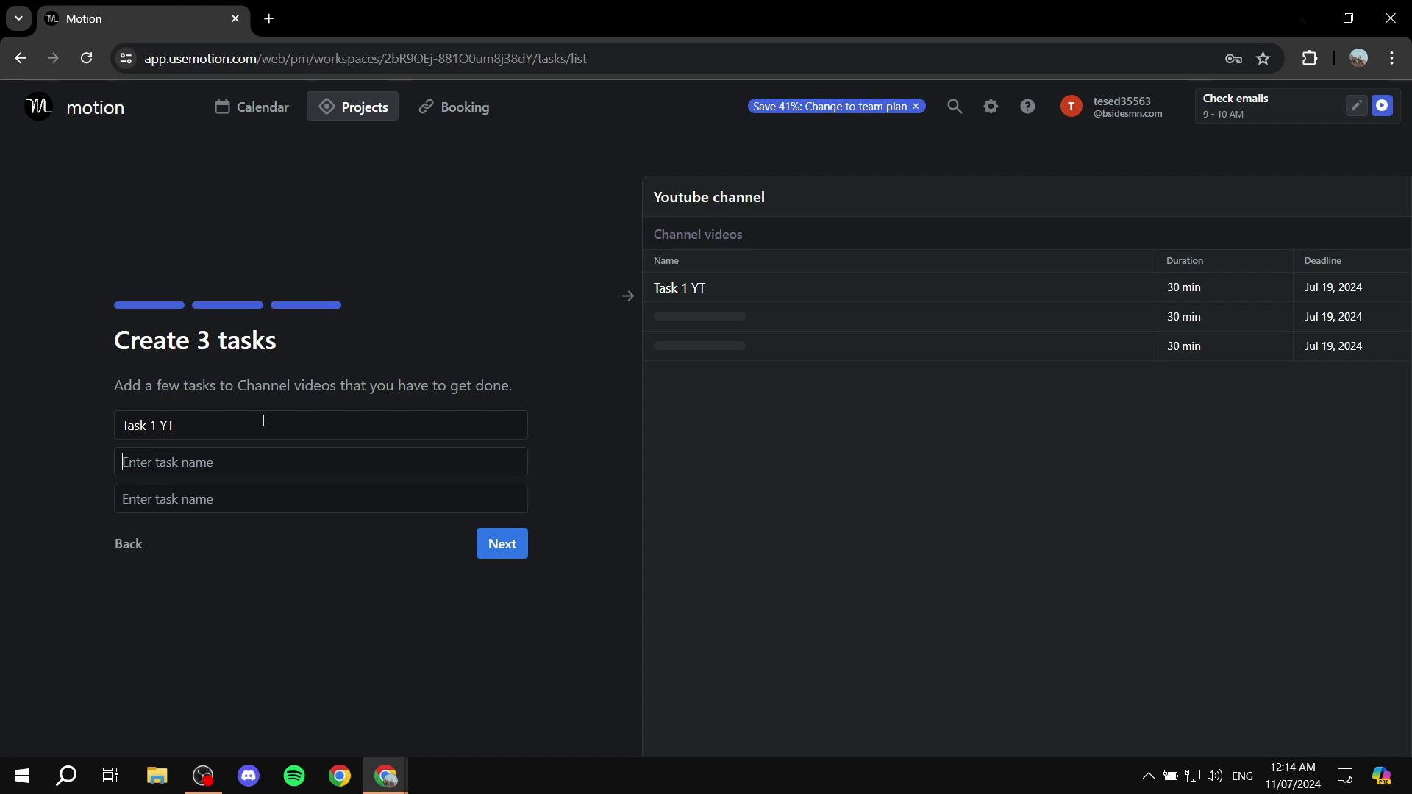
{"action": "type", "text": "Task 2"}
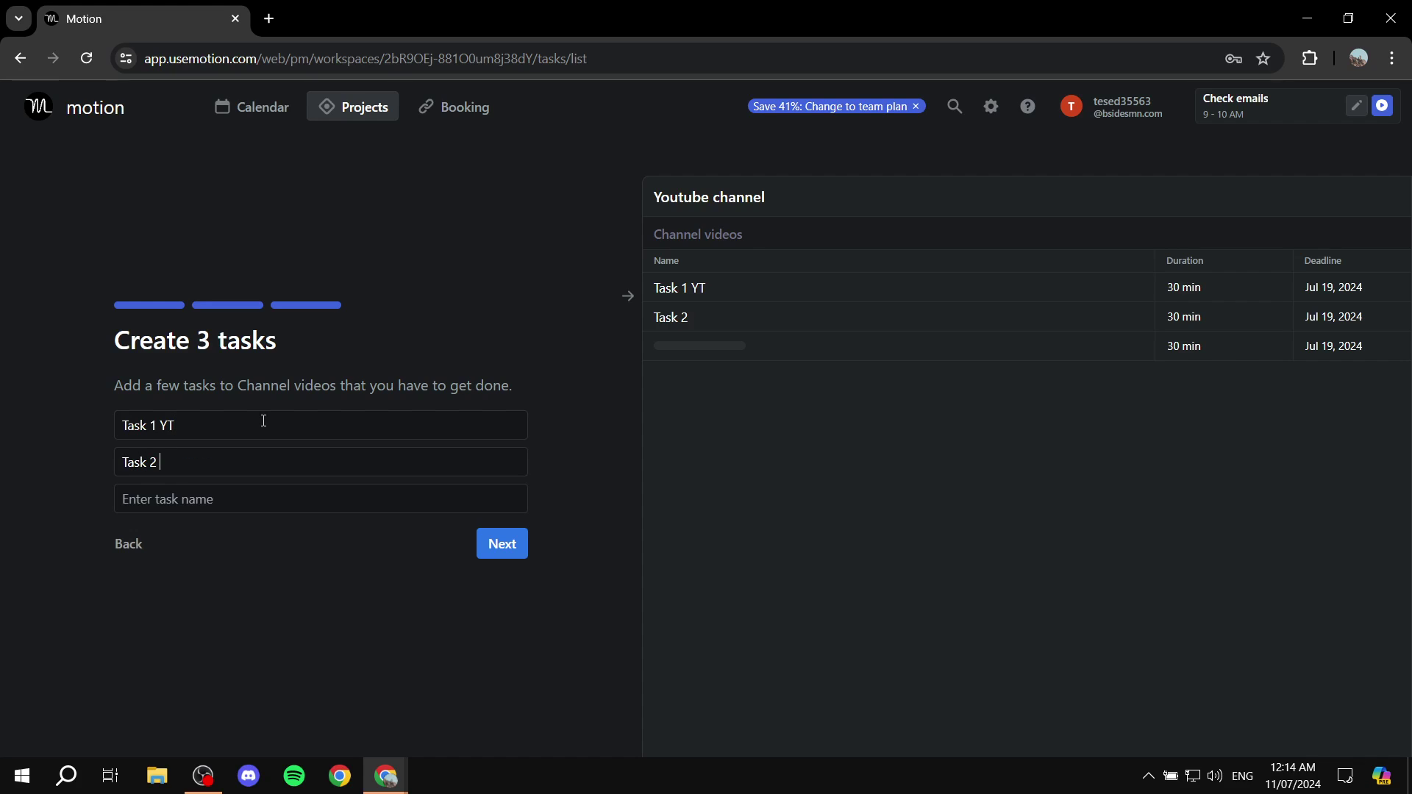
{"action": "type", "text": "YT"}
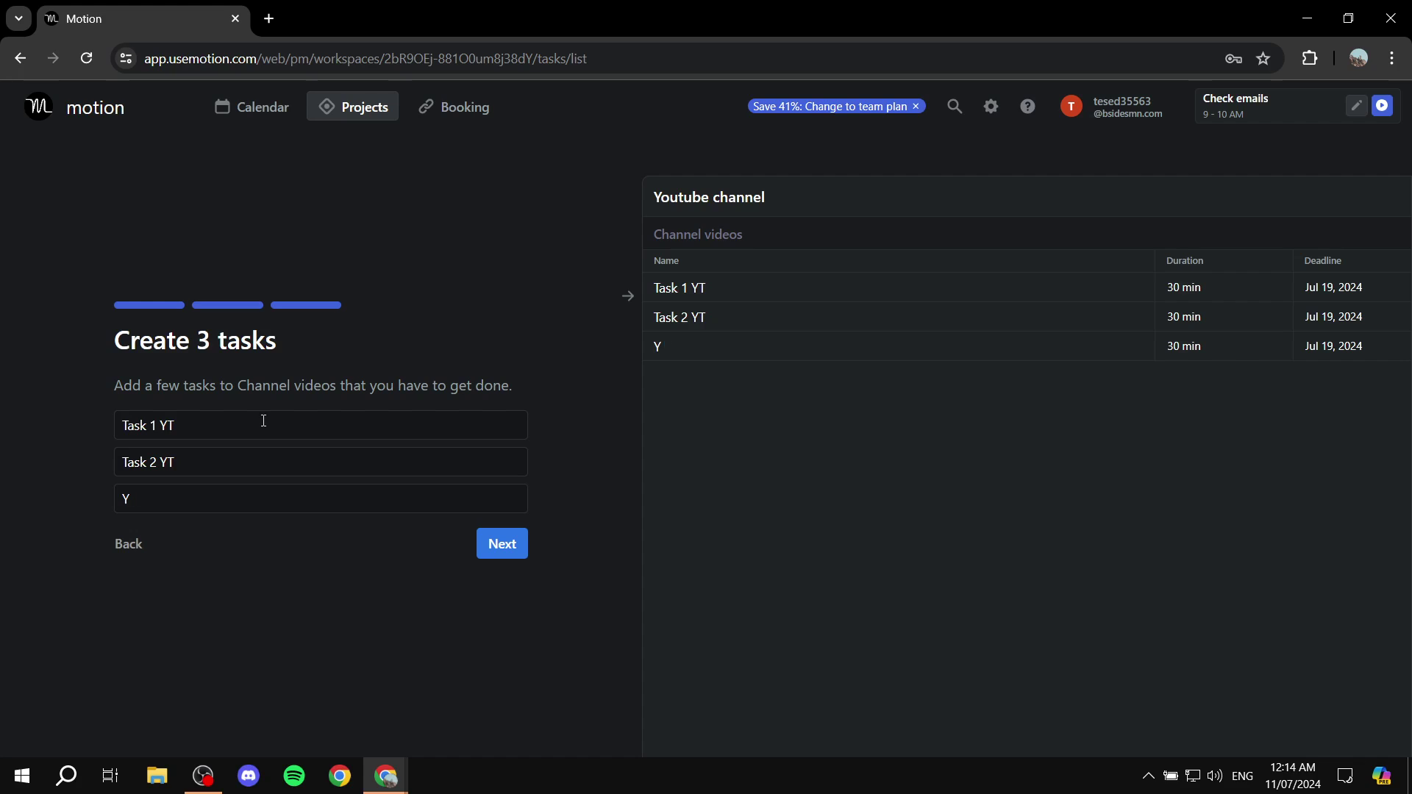
{"action": "key", "text": "BackSpace"}
{"action": "type", "text": "Task 3 YT"}
{"action": "left_click", "coordinate": [495, 536]}
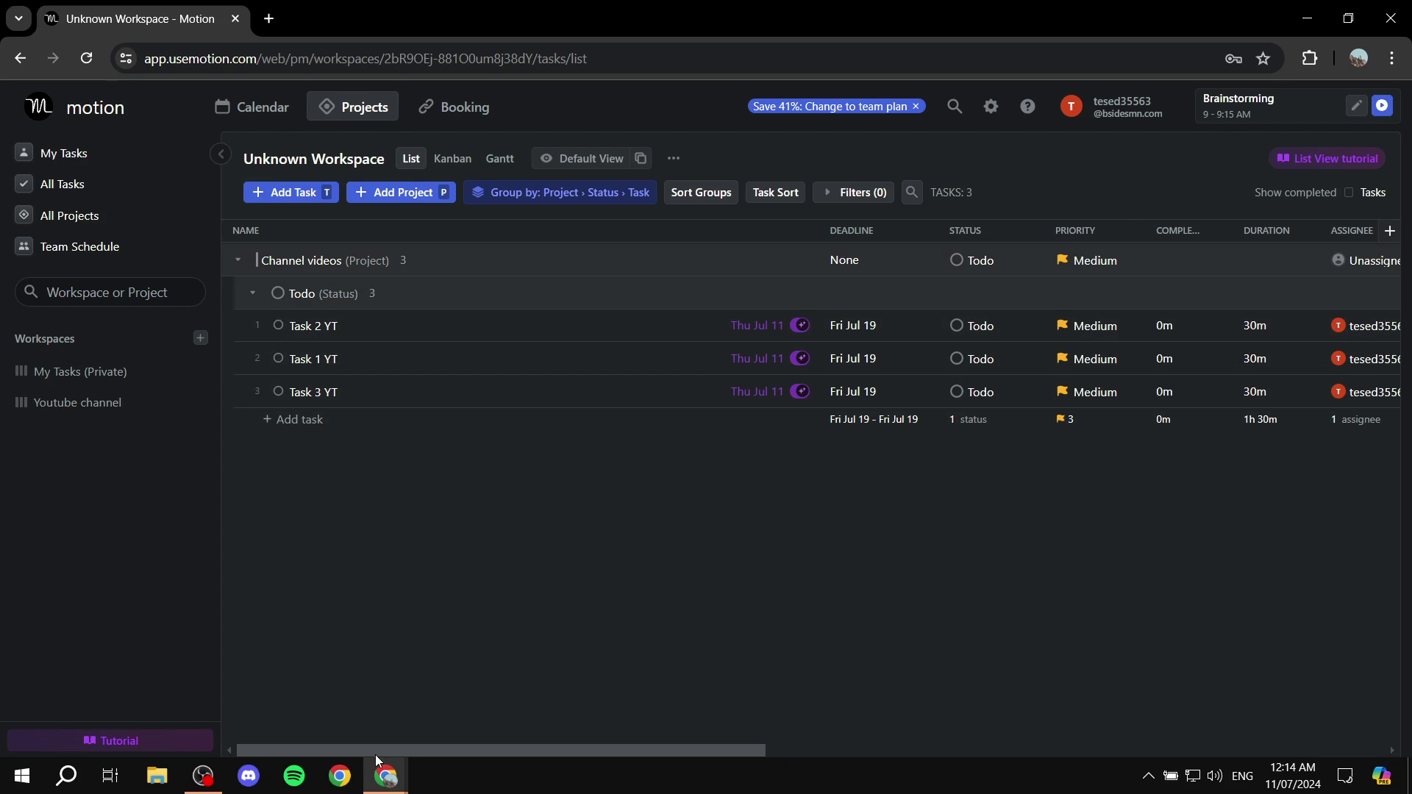
Set deadlines of Task 1 YT and Task 2 YT to Jul 13, and Task 3 YT to Jul 12
{"action": "mouse_move", "coordinate": [515, 750]}
{"action": "left_mouse_down"}
{"action": "mouse_move", "coordinate": [801, 747]}
{"action": "mouse_move", "coordinate": [474, 734]}
{"action": "mouse_move", "coordinate": [522, 730]}
{"action": "left_mouse_up"}
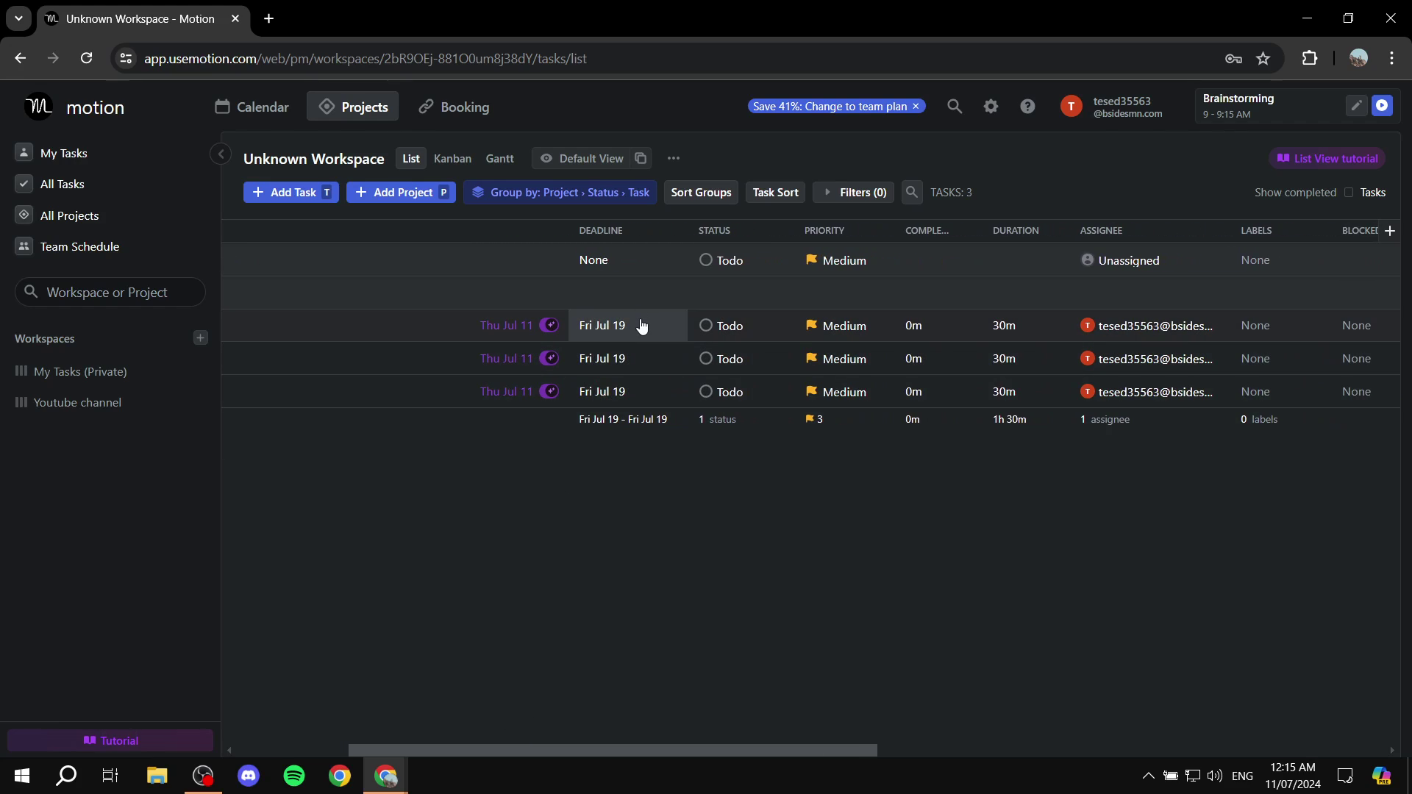
{"action": "left_click", "coordinate": [663, 327]}
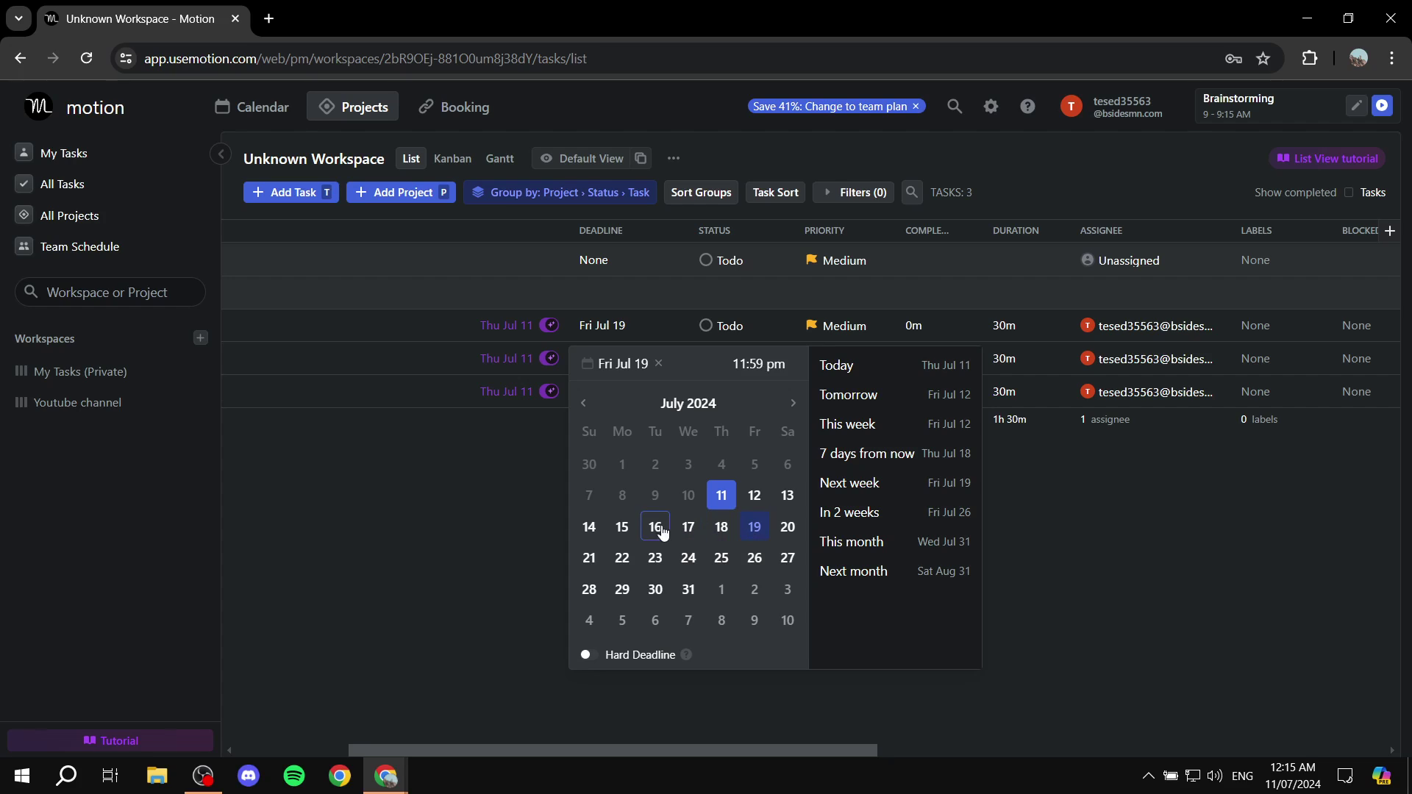
{"action": "left_click", "coordinate": [784, 507]}
{"action": "left_click", "coordinate": [621, 358]}
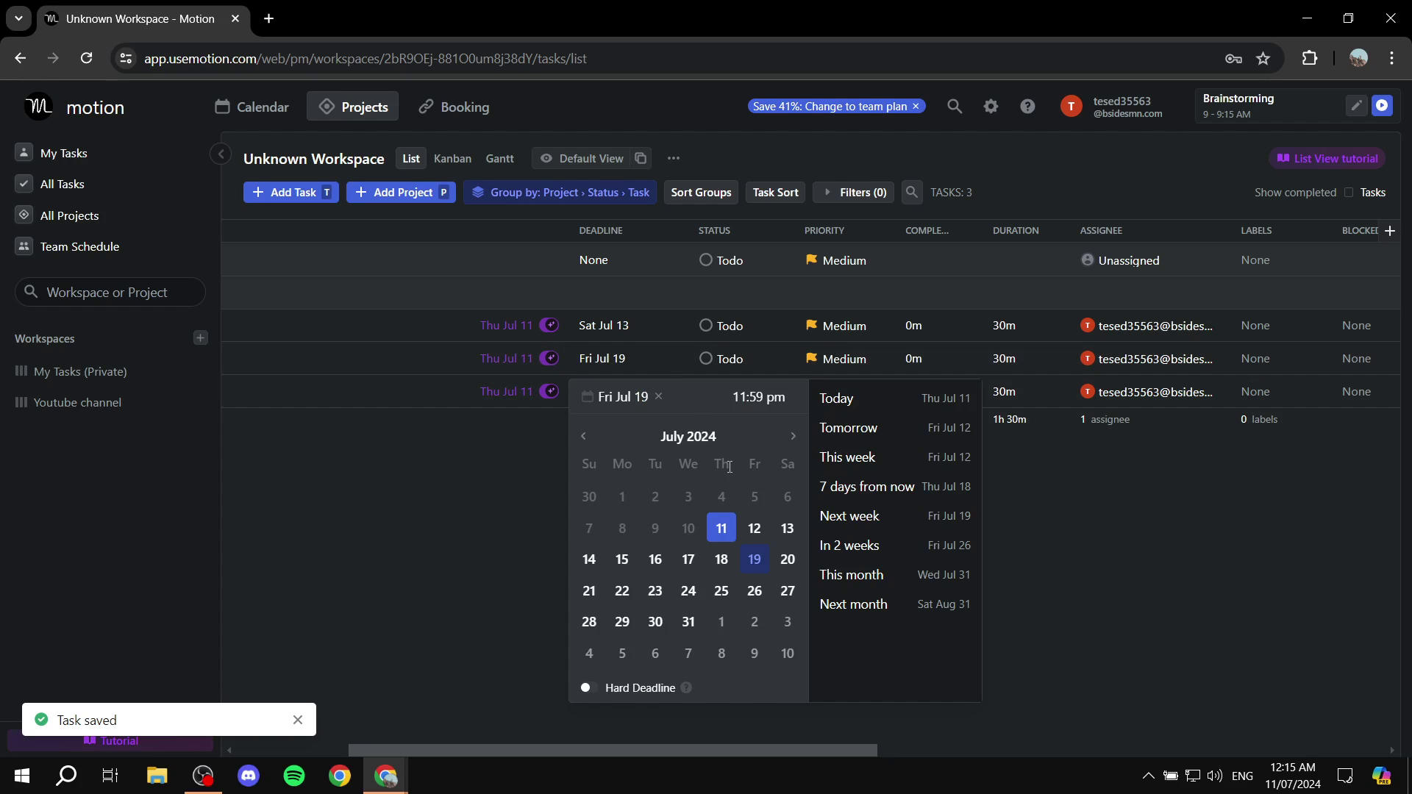
{"action": "left_click", "coordinate": [787, 528]}
{"action": "left_click", "coordinate": [624, 391]}
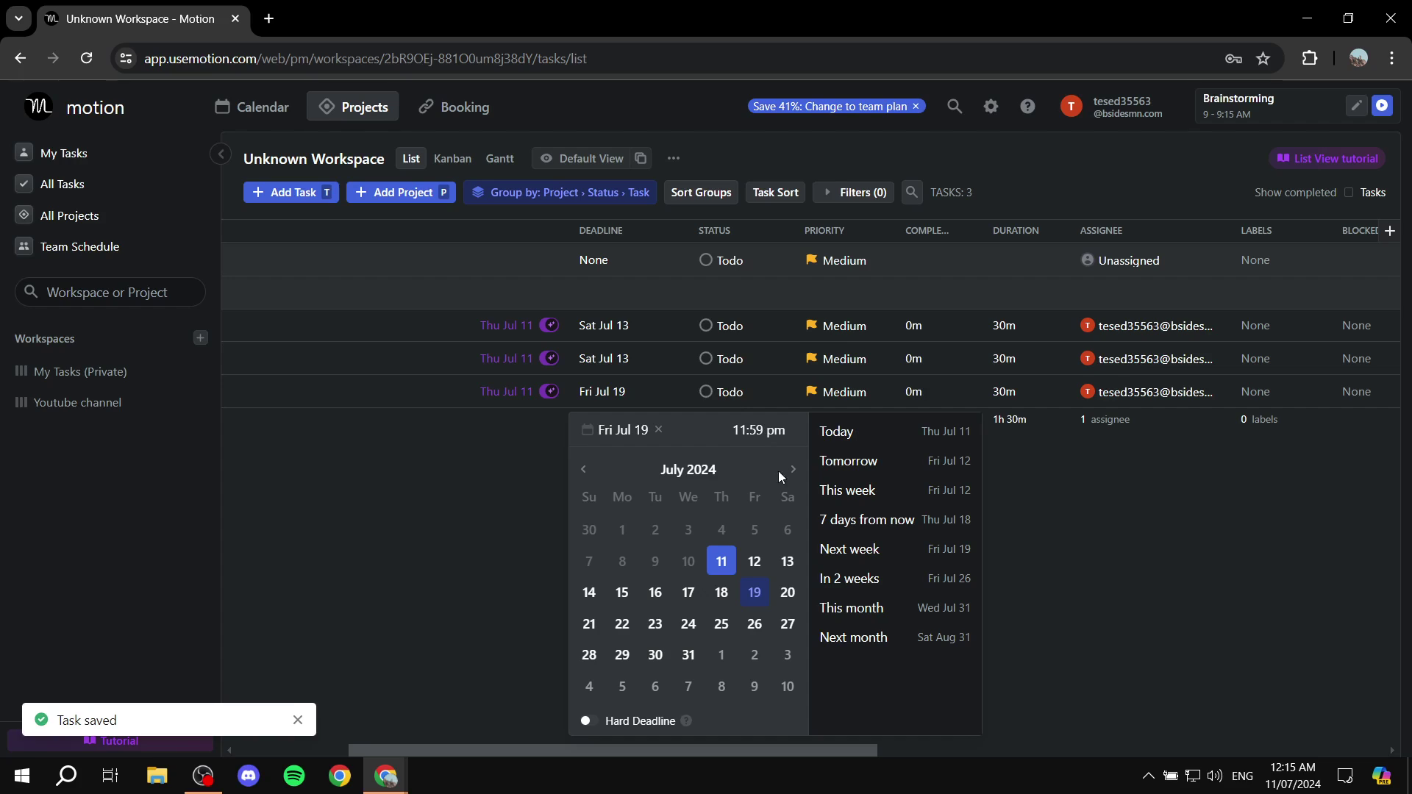
{"action": "left_click", "coordinate": [786, 561]}
{"action": "left_click", "coordinate": [624, 394]}
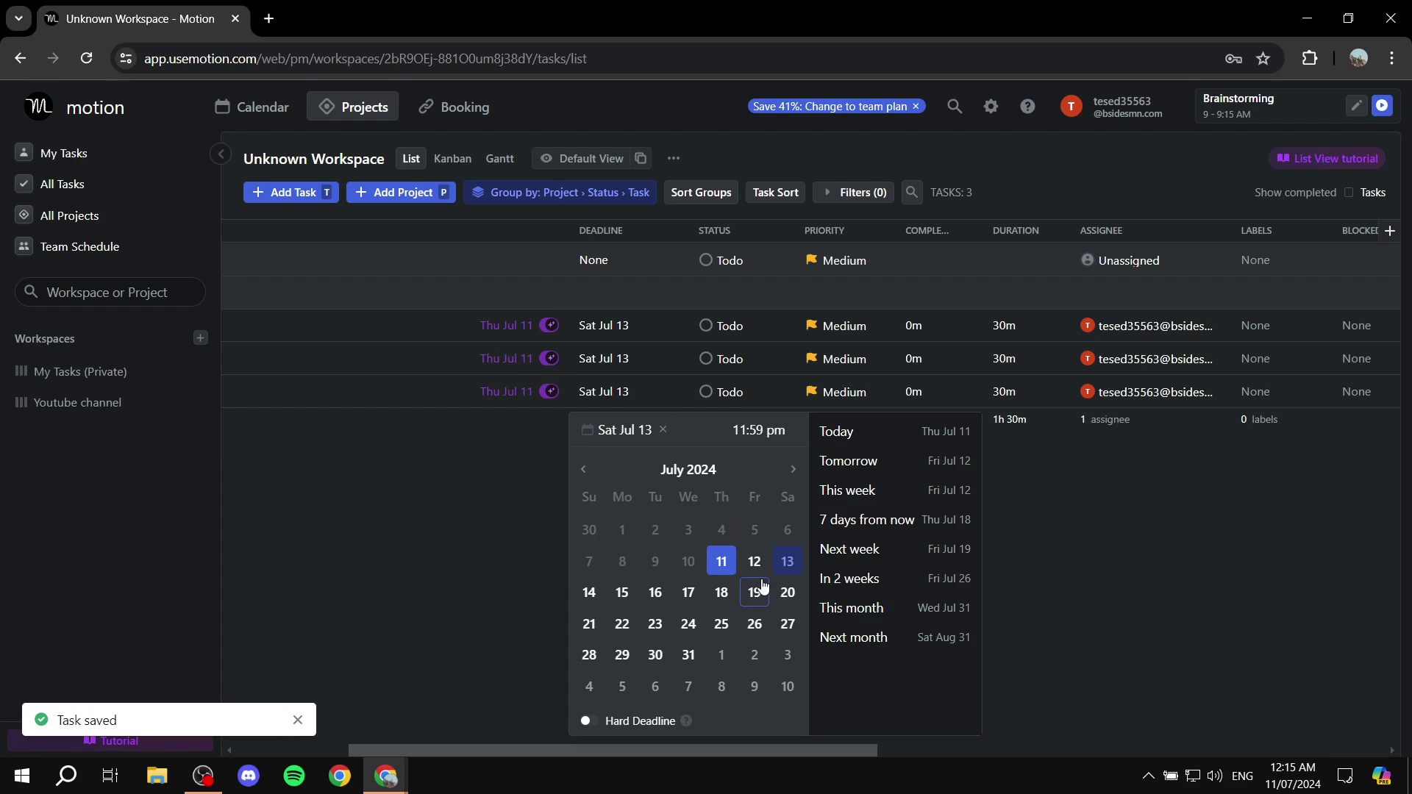
{"action": "left_click", "coordinate": [767, 576]}
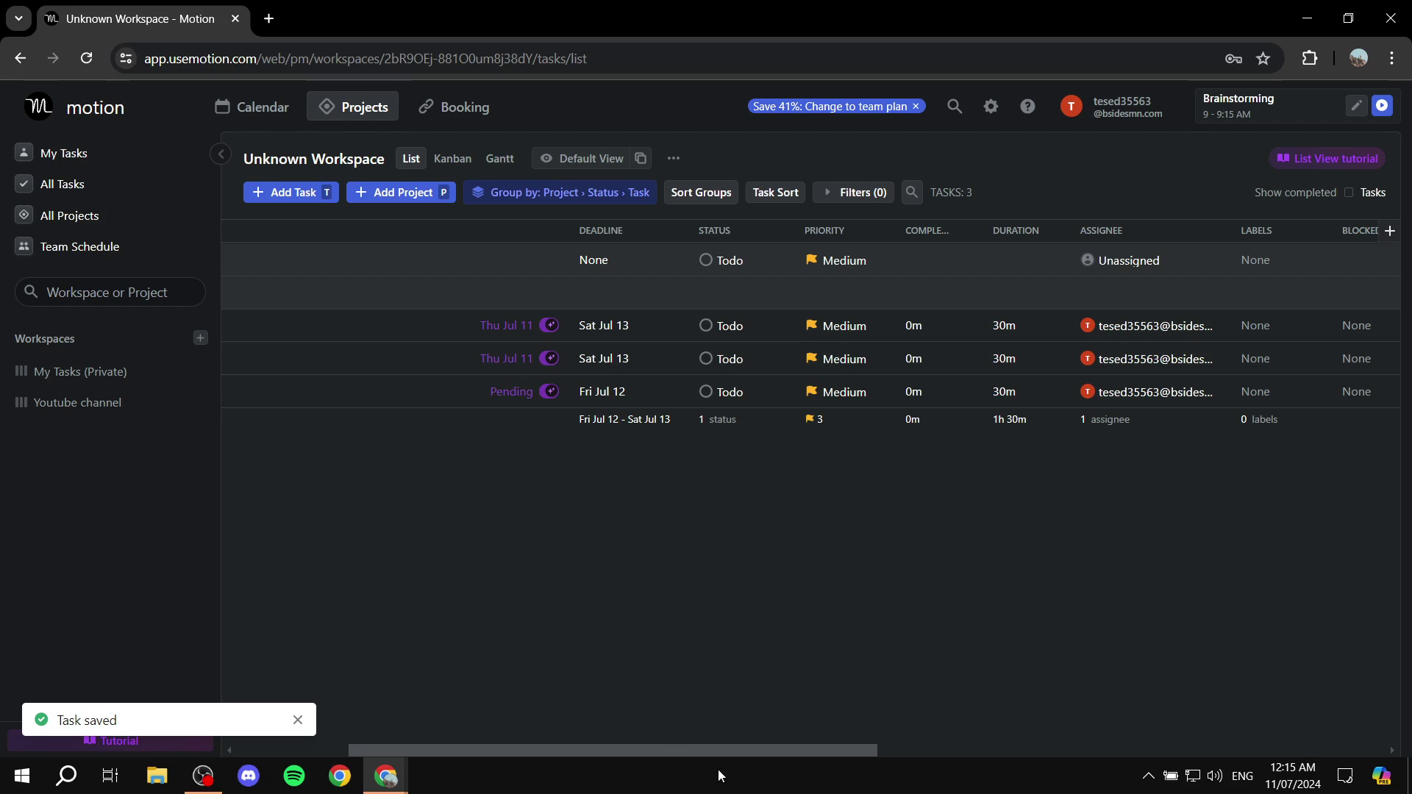
{"action": "left_click_drag", "start_coordinate": [698, 751], "coordinate": [435, 641]}
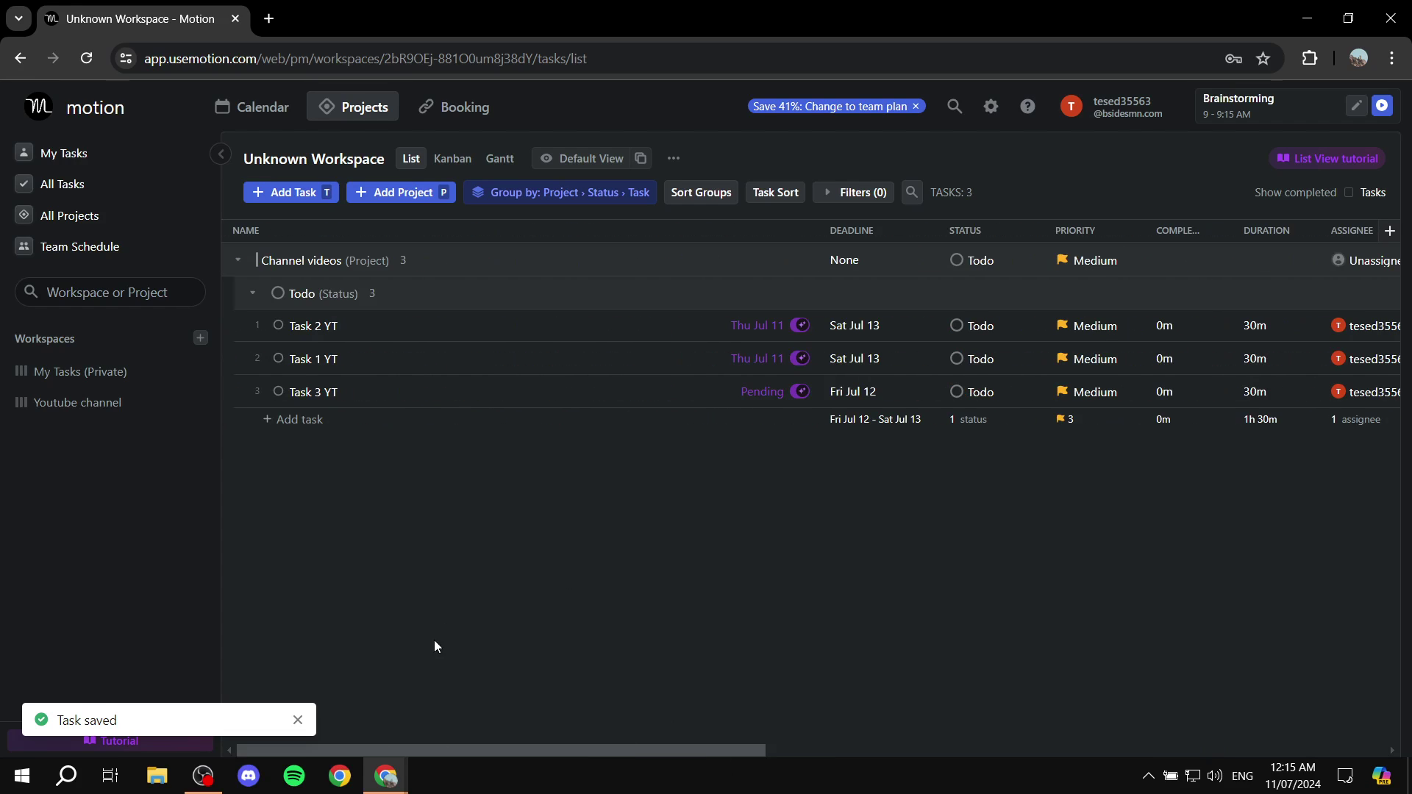
{"action": "left_click", "coordinate": [285, 108]}
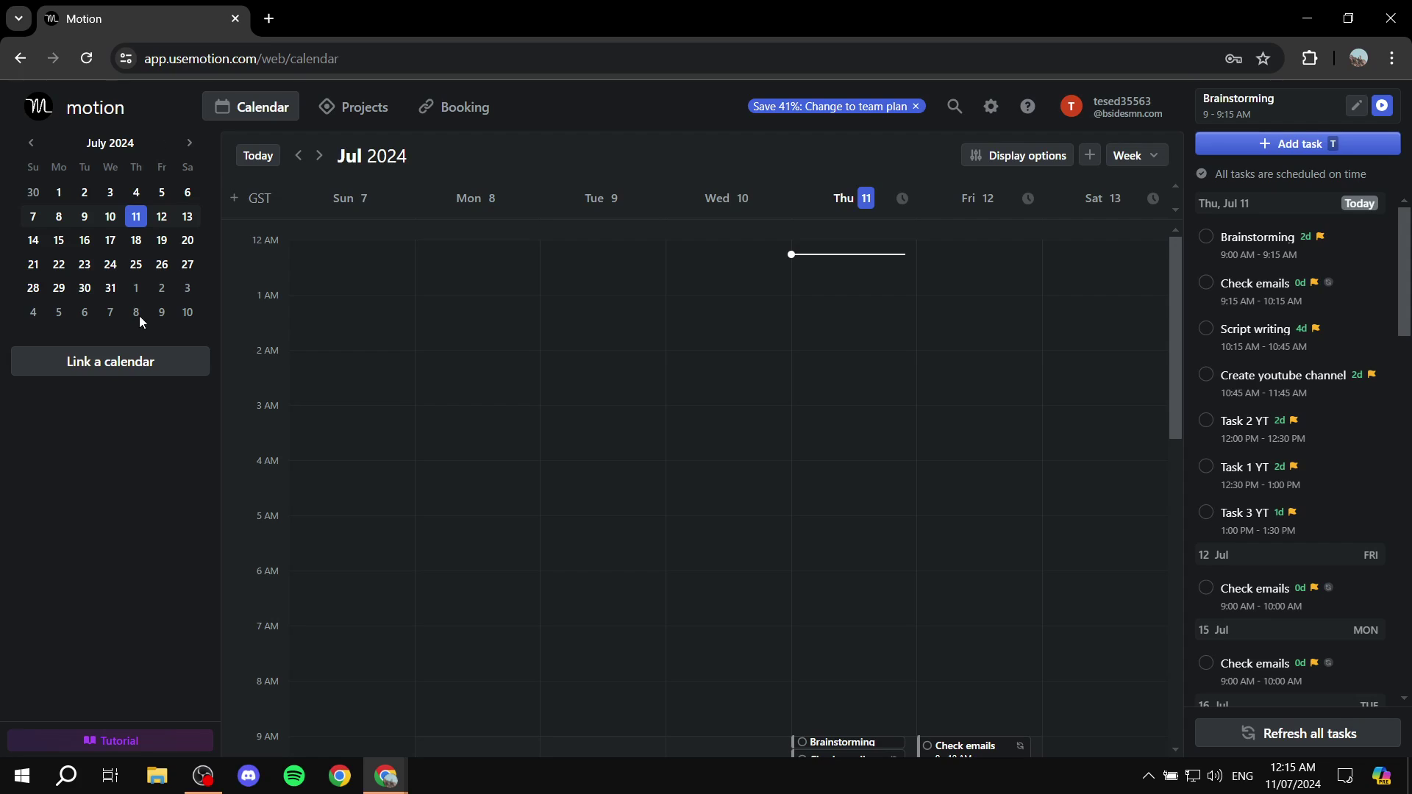
{"action": "left_click", "coordinate": [162, 218]}
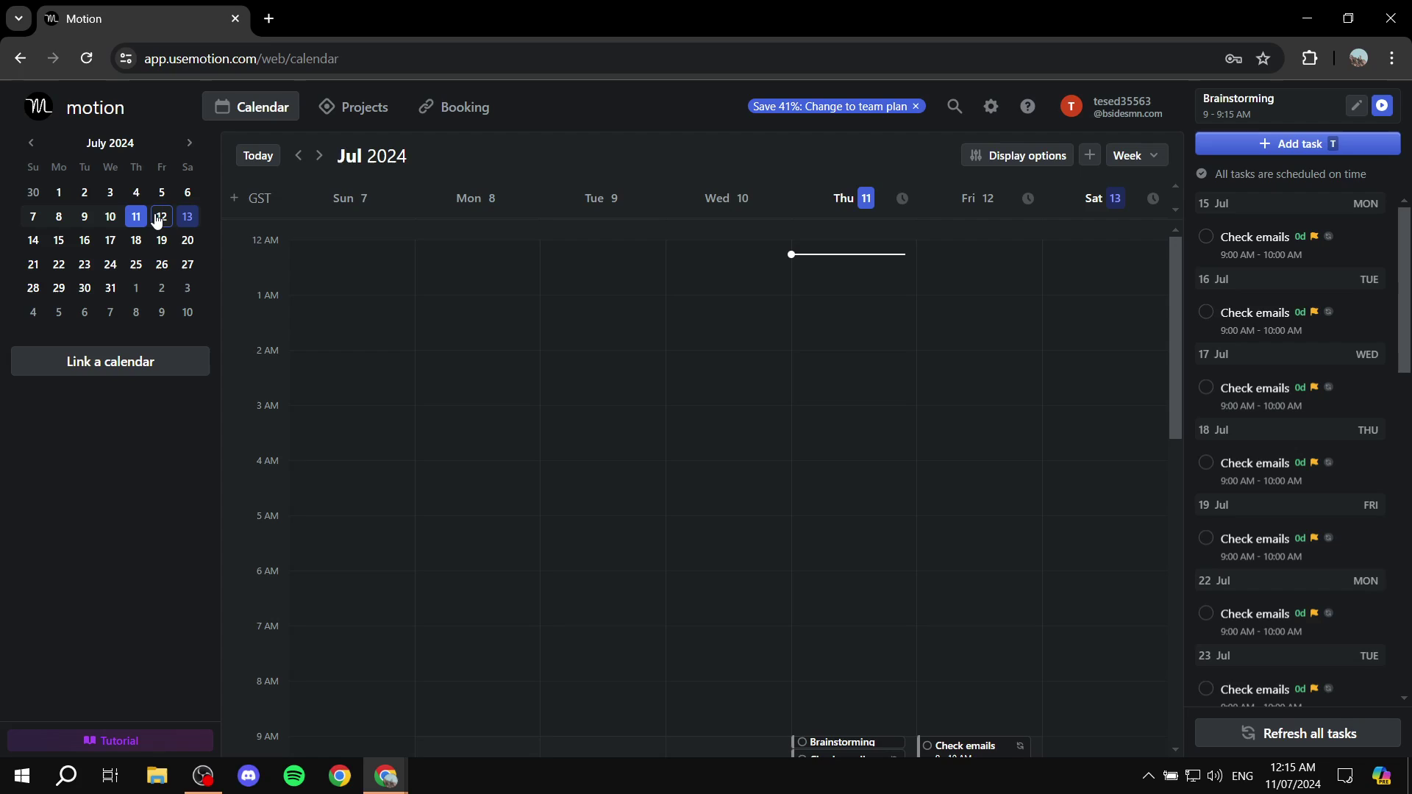
{"action": "left_click", "coordinate": [85, 216]}
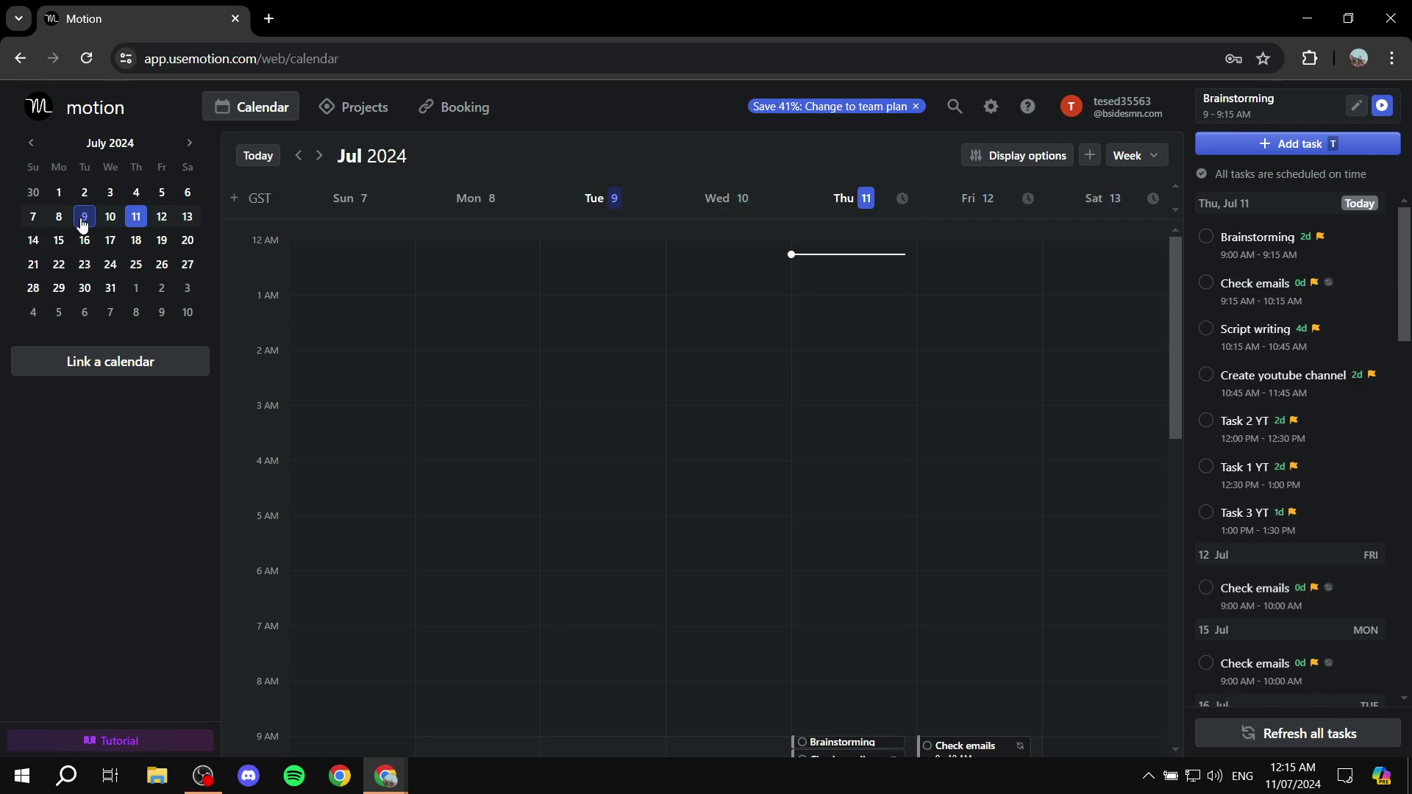
{"action": "left_click", "coordinate": [161, 216]}
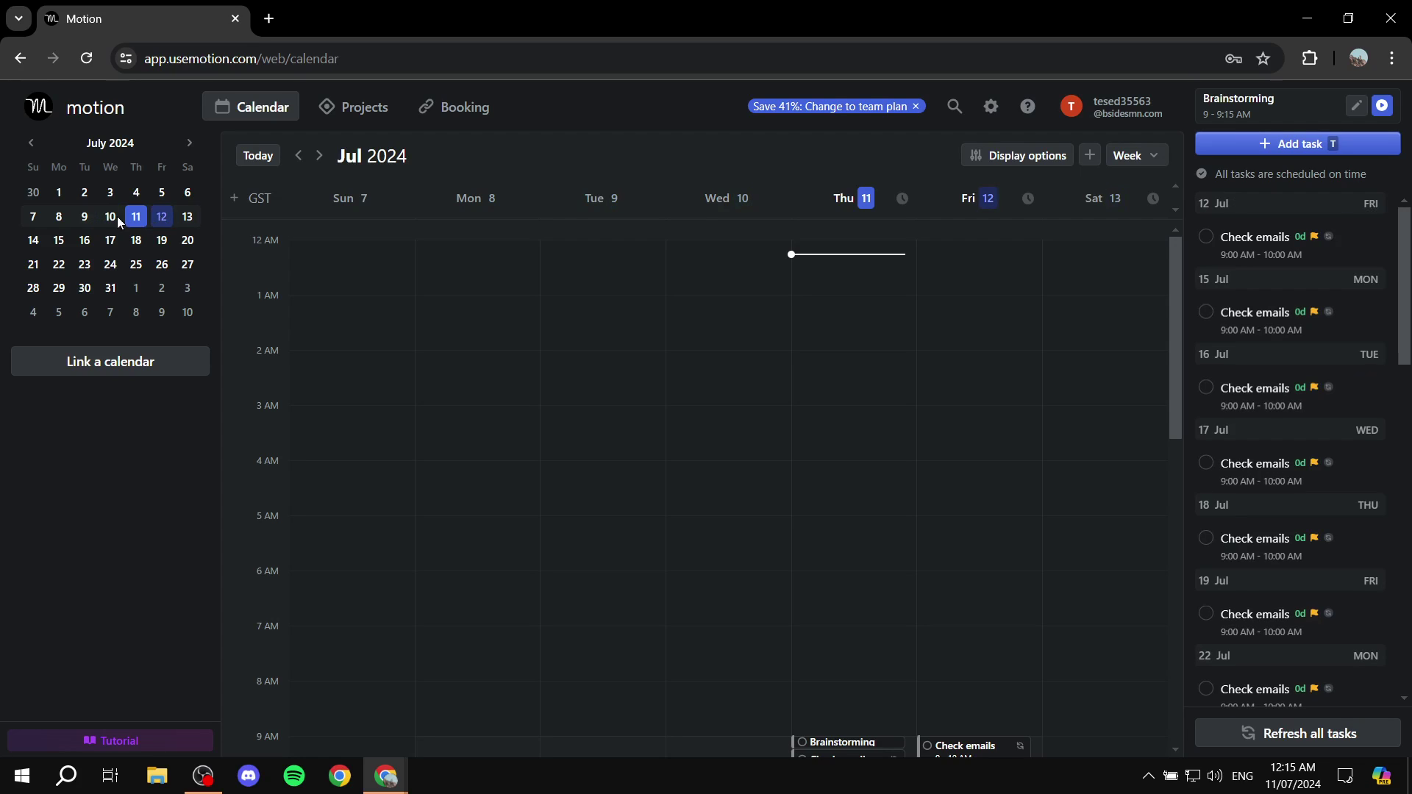
{"action": "scroll", "coordinate": [307, 342], "scroll_direction": "down", "scroll_amount": 10}
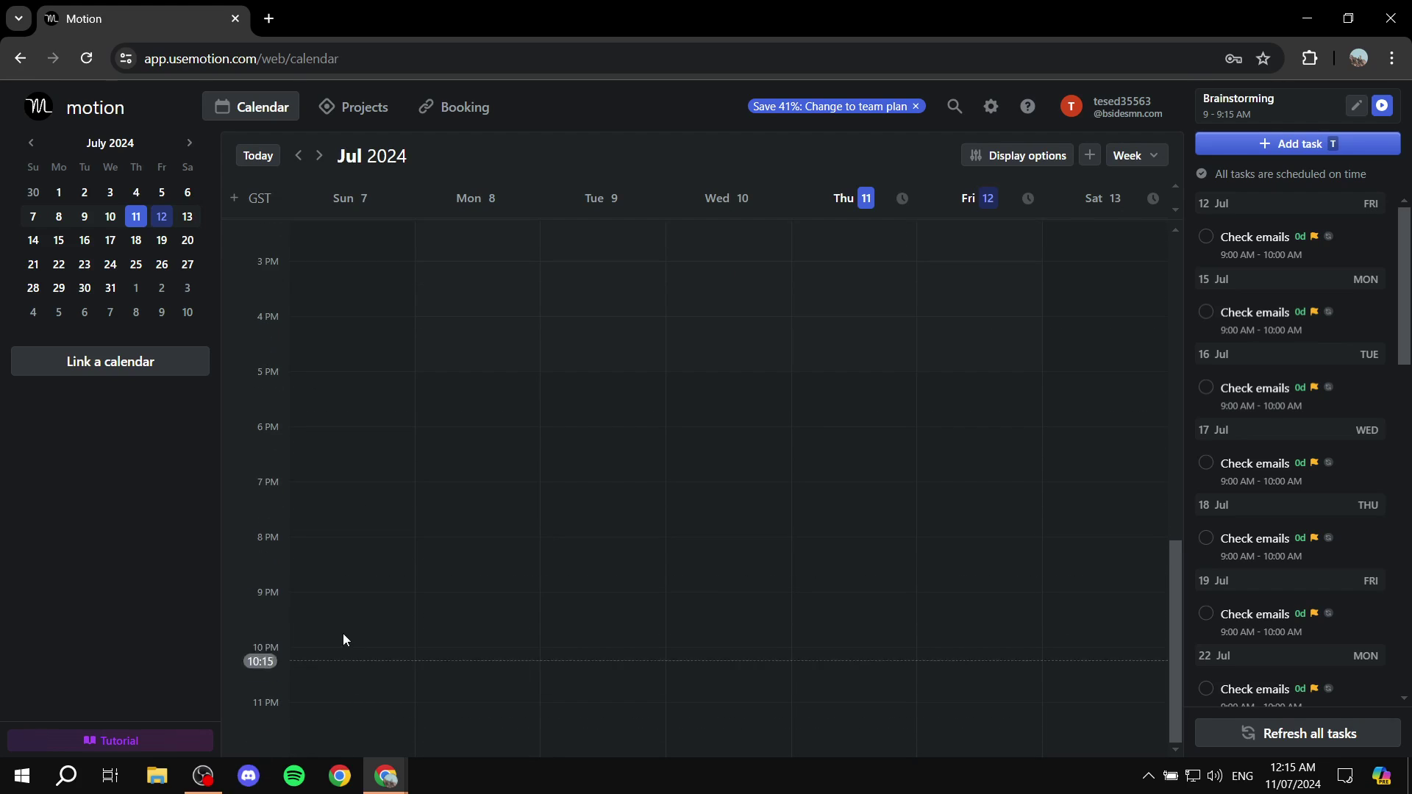
{"action": "scroll", "coordinate": [355, 454], "scroll_direction": "up", "scroll_amount": 5}
{"action": "scroll", "coordinate": [355, 443], "scroll_direction": "down", "scroll_amount": 5}
{"action": "scroll", "coordinate": [354, 413], "scroll_direction": "up", "scroll_amount": 10}
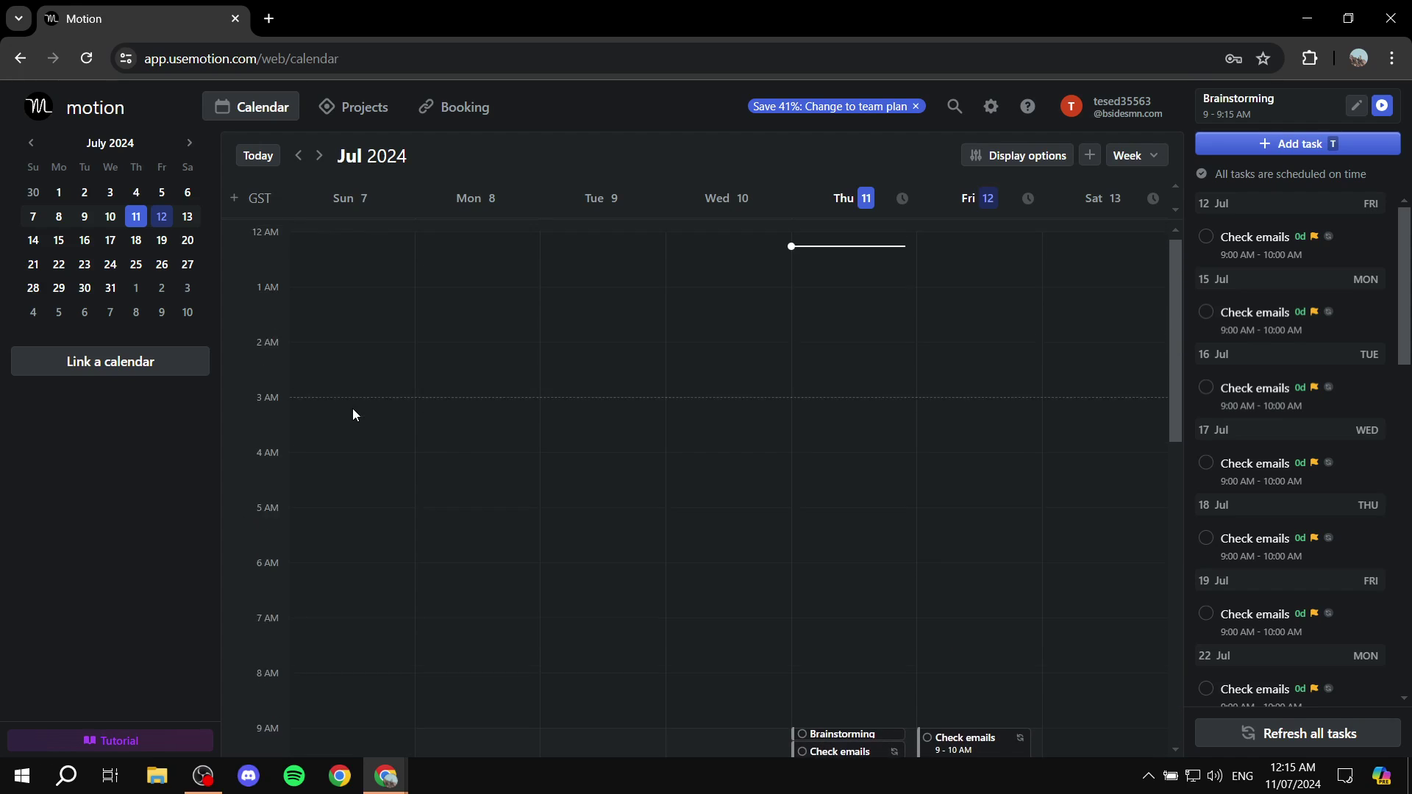
{"action": "scroll", "coordinate": [740, 369], "scroll_direction": "down", "scroll_amount": 3}
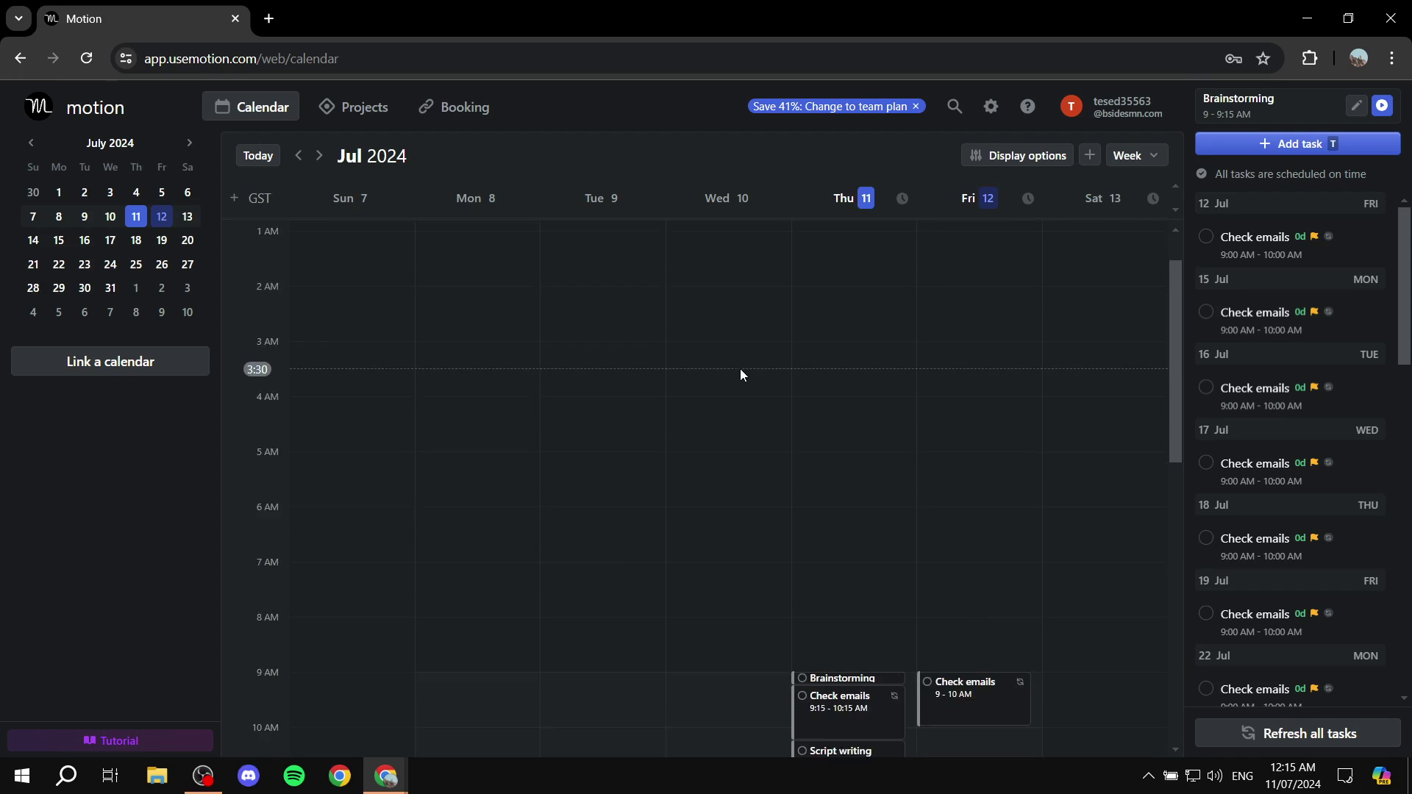
{"action": "scroll", "coordinate": [974, 491], "scroll_direction": "down", "scroll_amount": 1}
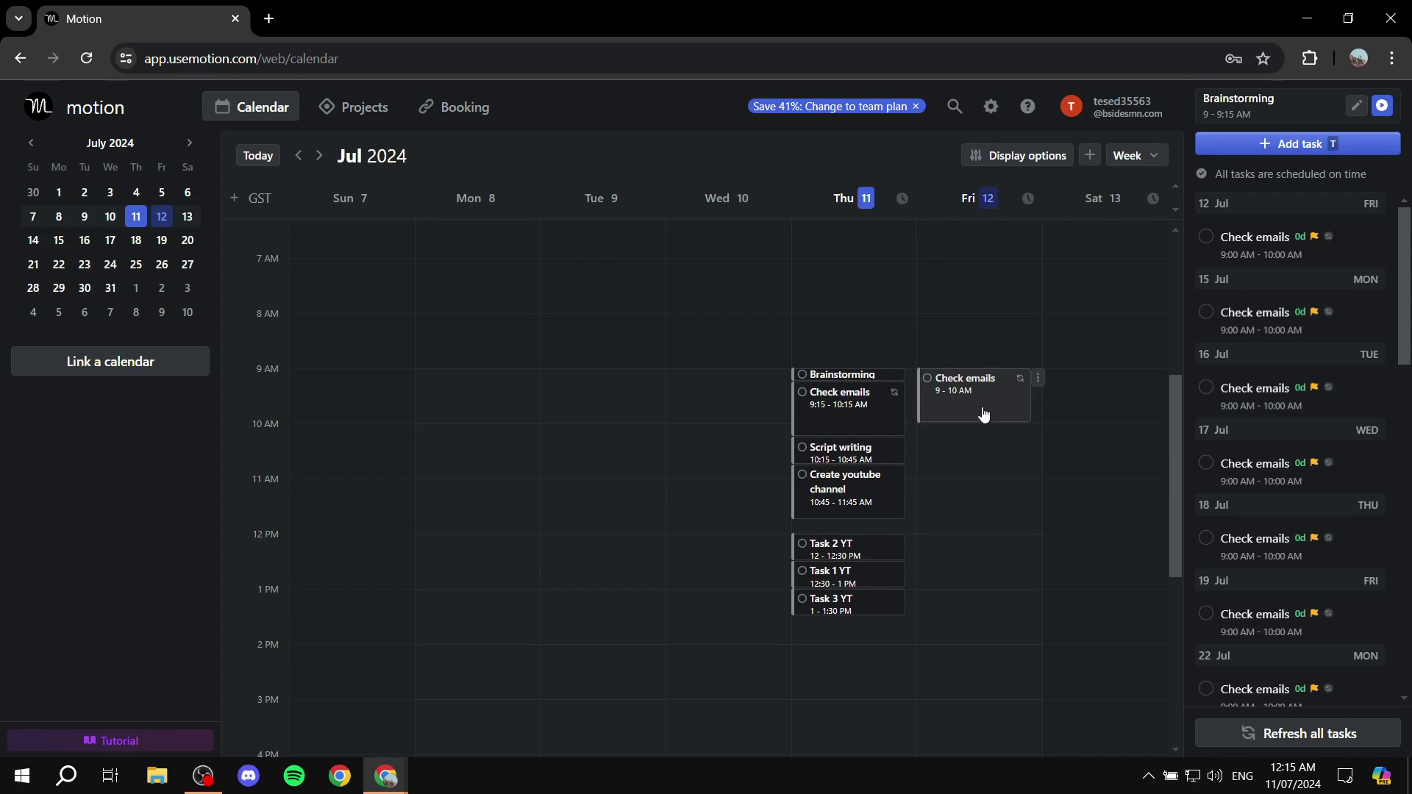
{"action": "scroll", "coordinate": [809, 456], "scroll_direction": "down", "scroll_amount": 2}
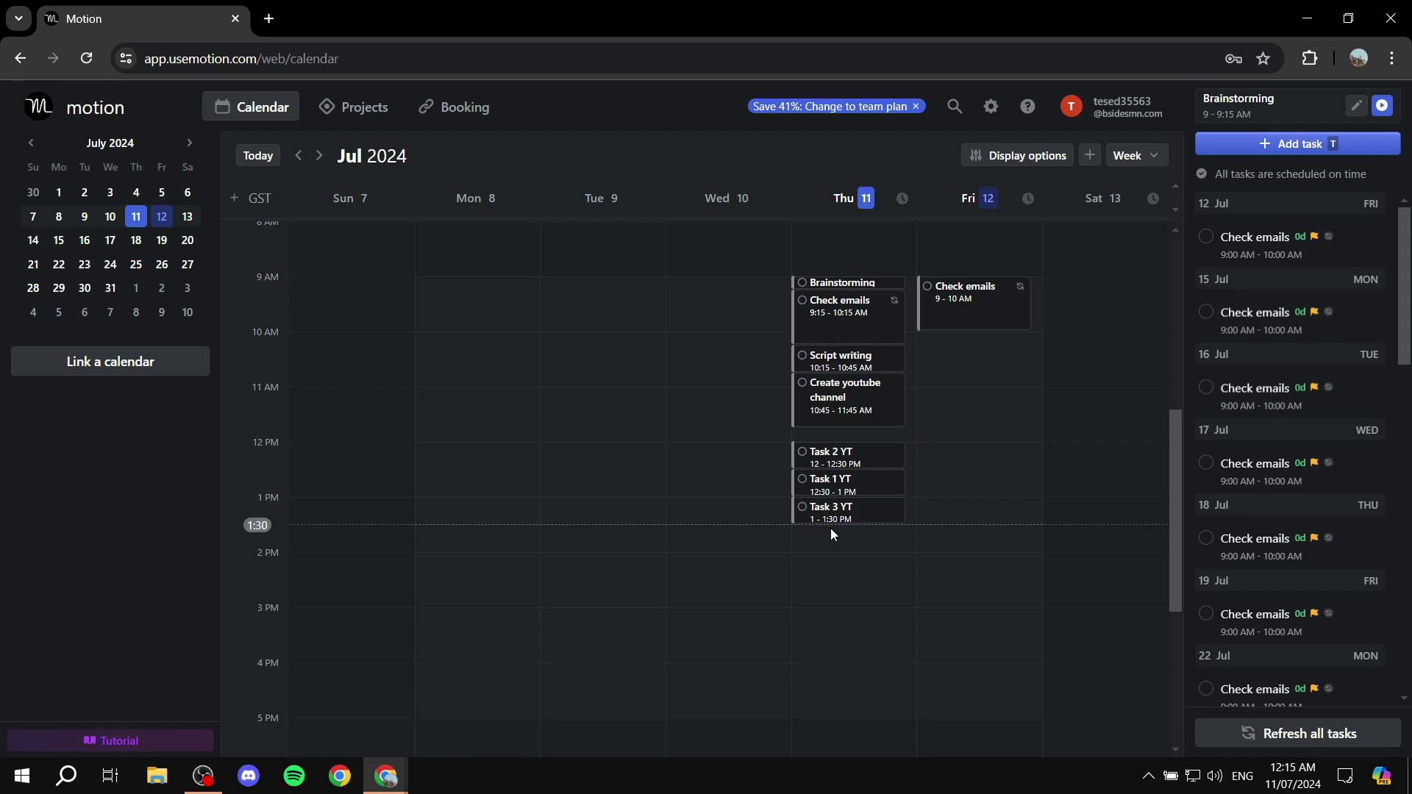
Change Task 3 YT's start date to Sat Jul 13 and save the task
{"action": "left_click", "coordinate": [861, 517]}
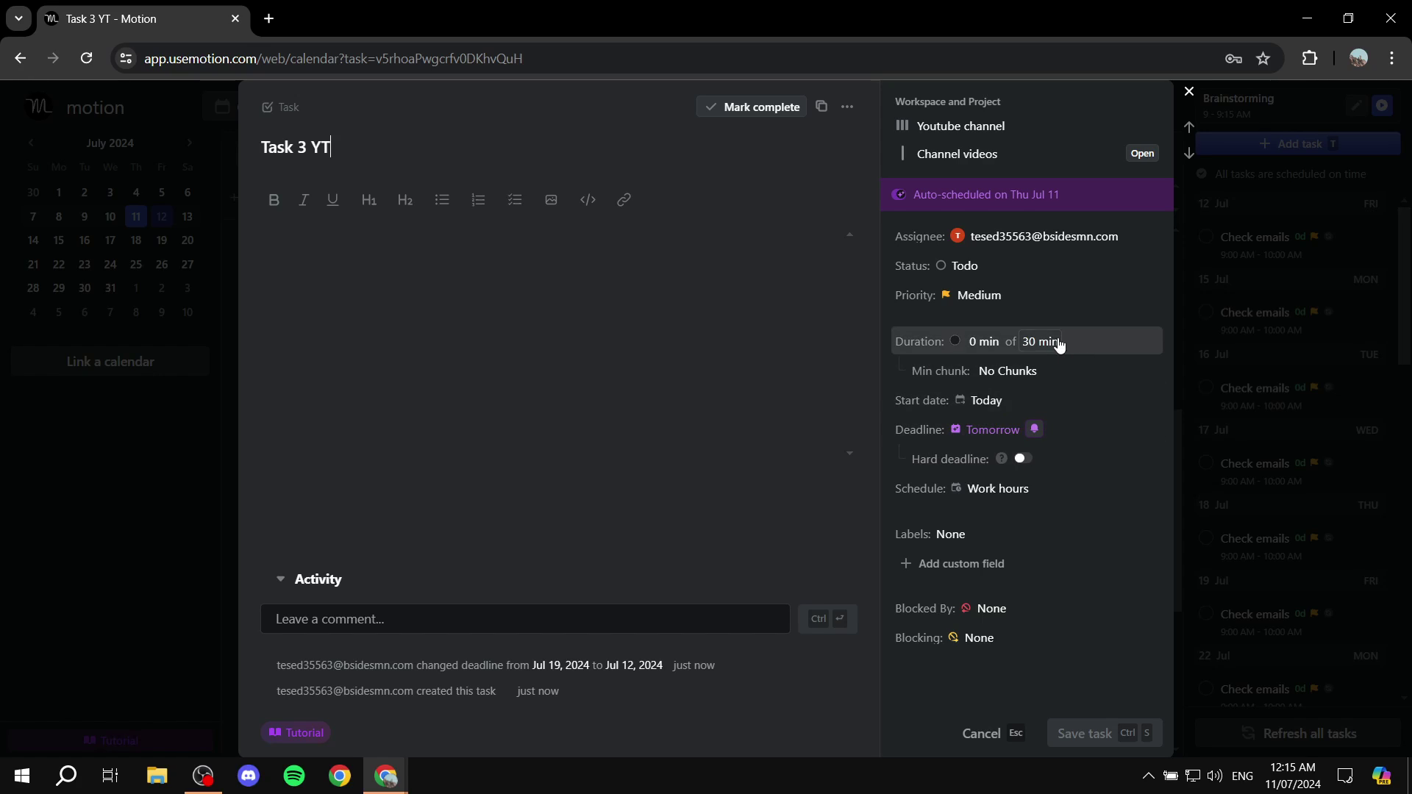
{"action": "left_click", "coordinate": [1049, 406]}
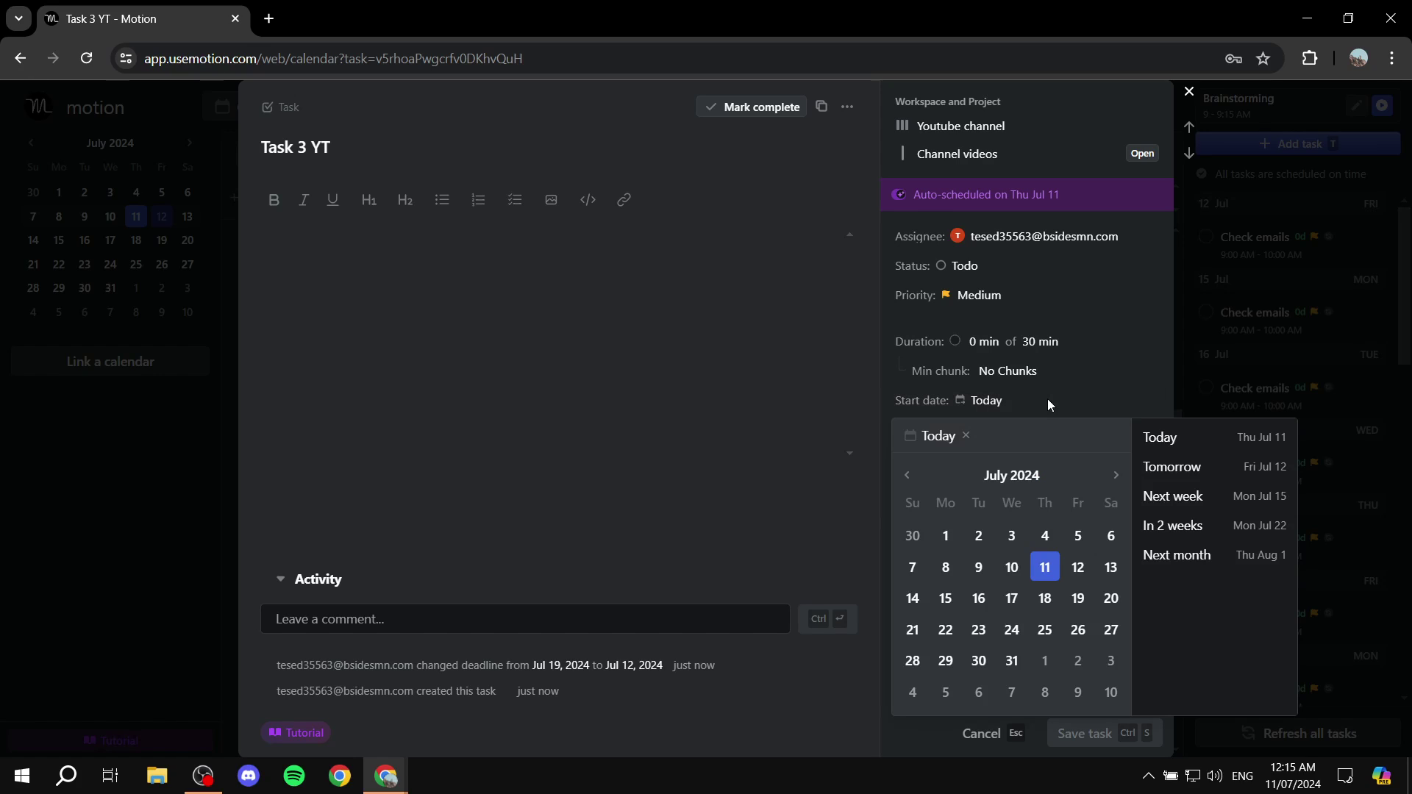
{"action": "left_click", "coordinate": [1110, 569]}
{"action": "left_click", "coordinate": [1086, 733]}
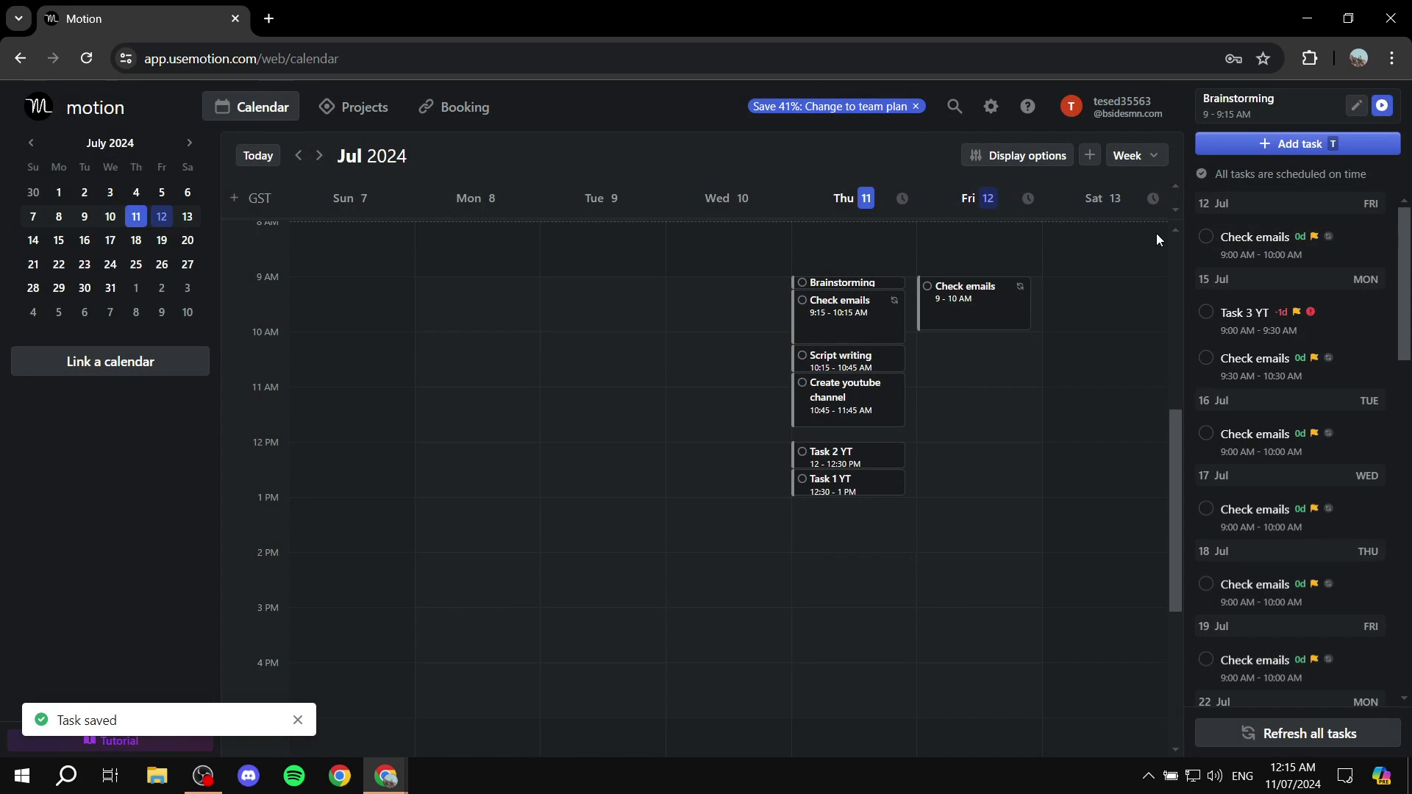
Scroll the calendar and briefly check Task 3 YT's details
{"action": "scroll", "coordinate": [1145, 320], "scroll_direction": "down", "scroll_amount": 5}
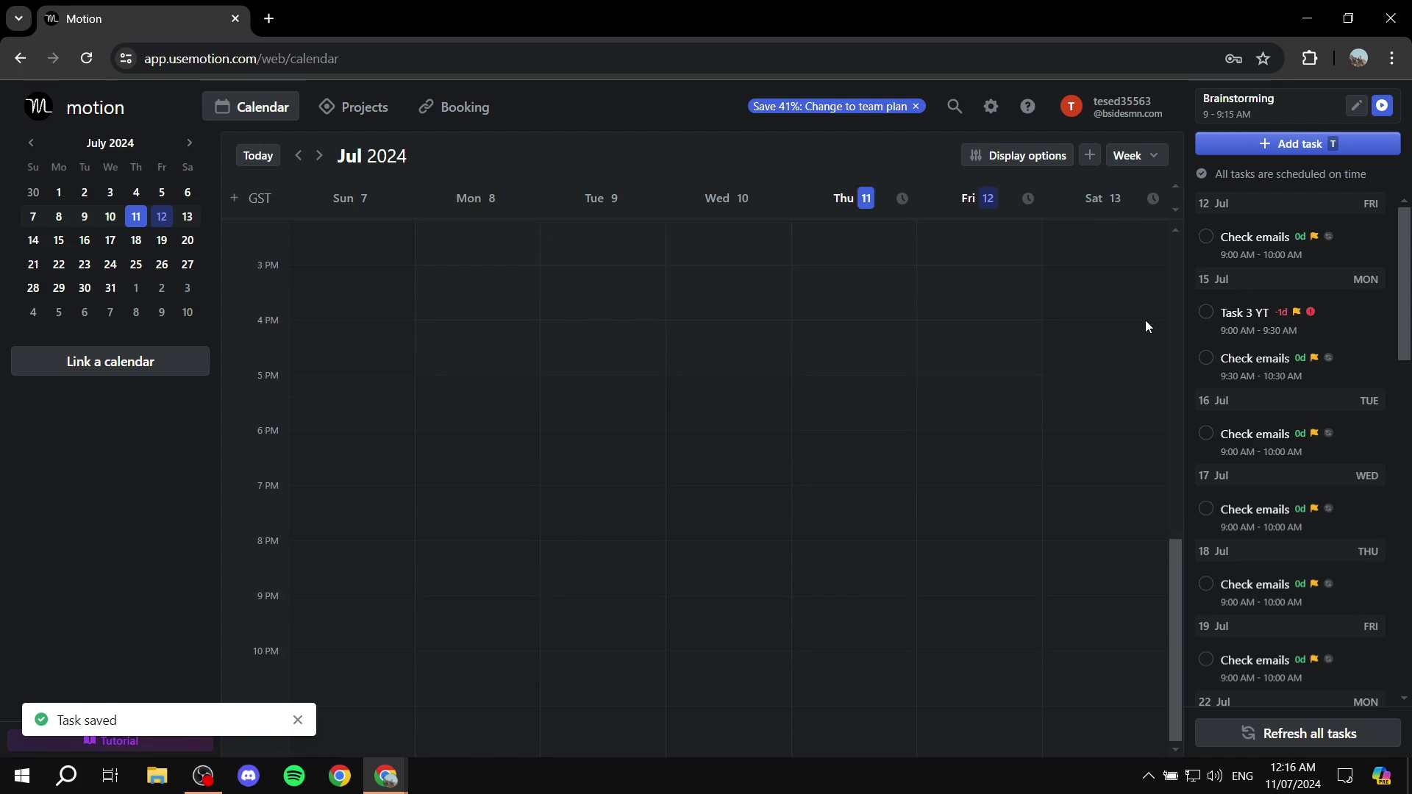
{"action": "scroll", "coordinate": [1143, 318], "scroll_direction": "up", "scroll_amount": 10}
{"action": "scroll", "coordinate": [1030, 290], "scroll_direction": "down", "scroll_amount": 9}
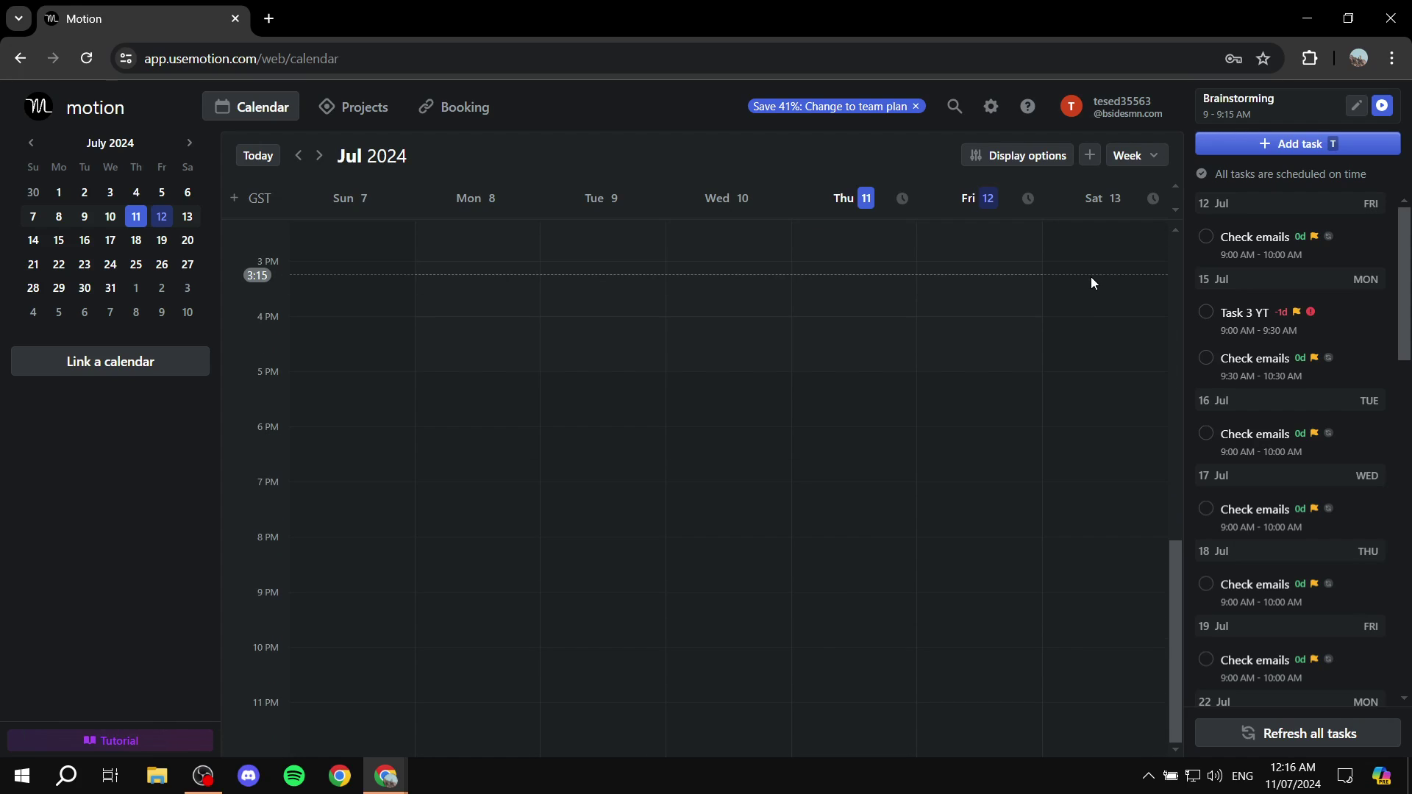
{"action": "scroll", "coordinate": [1090, 276], "scroll_direction": "up", "scroll_amount": 9}
{"action": "scroll", "coordinate": [886, 313], "scroll_direction": "down", "scroll_amount": 7}
{"action": "scroll", "coordinate": [1044, 307], "scroll_direction": "up", "scroll_amount": 9}
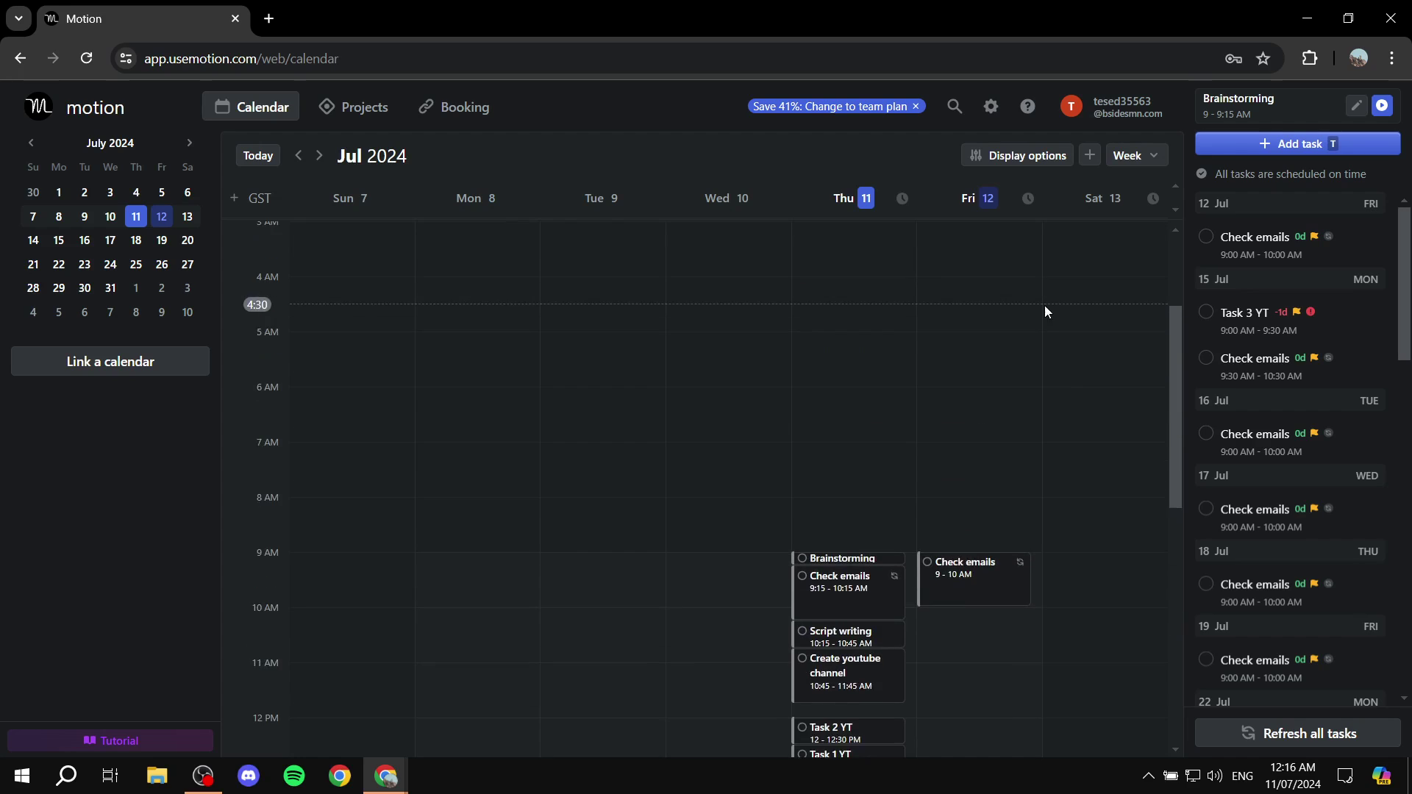
{"action": "scroll", "coordinate": [1083, 434], "scroll_direction": "down", "scroll_amount": 6}
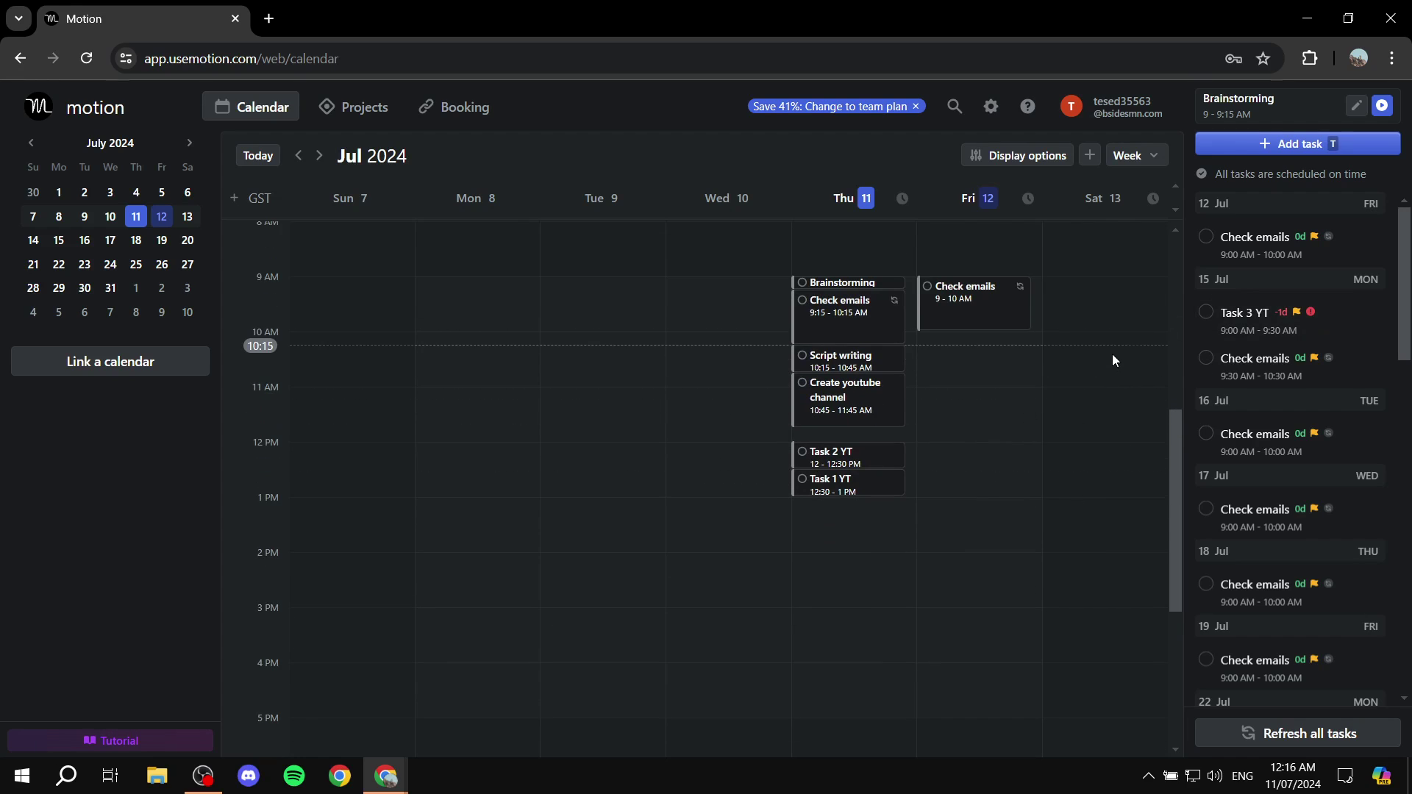
{"action": "scroll", "coordinate": [1154, 353], "scroll_direction": "down", "scroll_amount": 3}
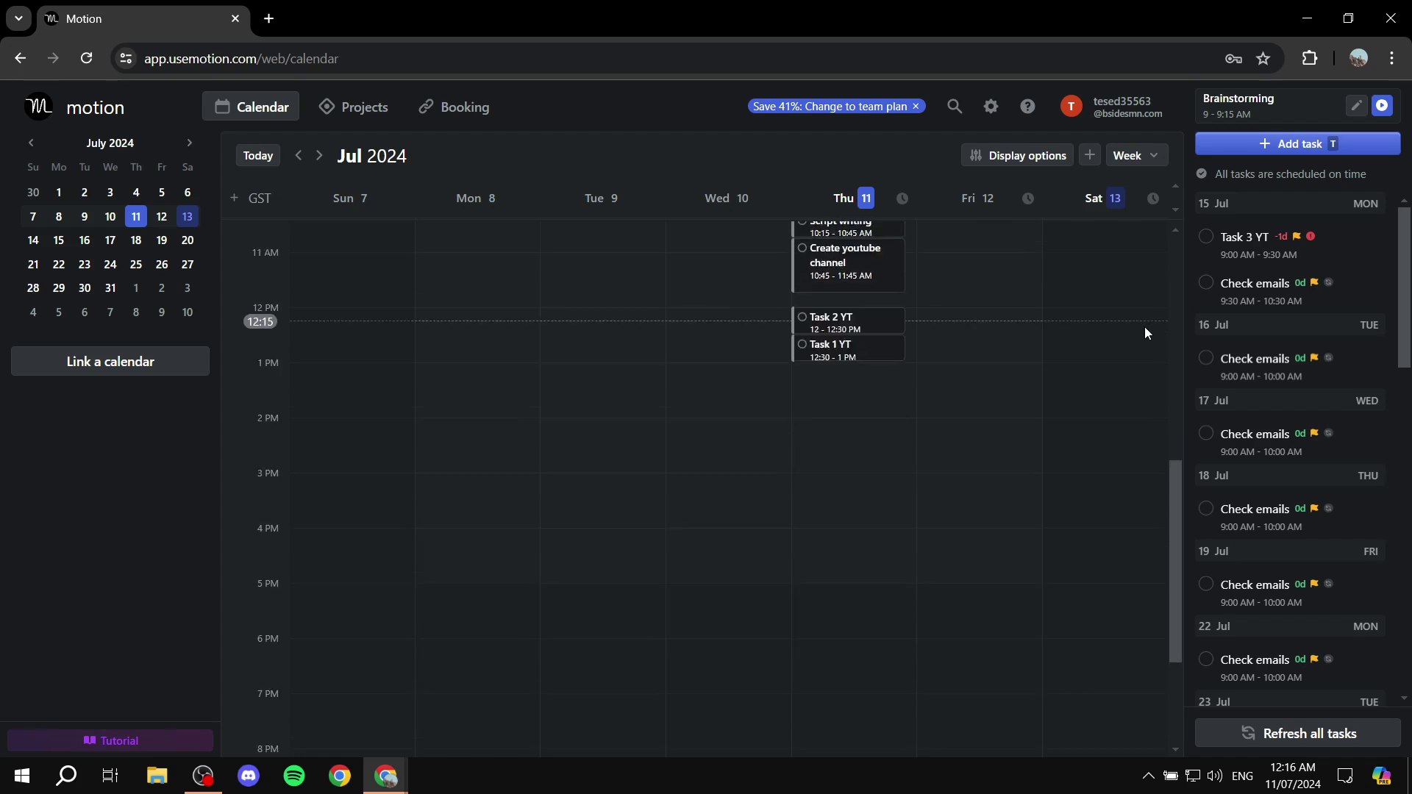
{"action": "scroll", "coordinate": [1114, 310], "scroll_direction": "up", "scroll_amount": 10}
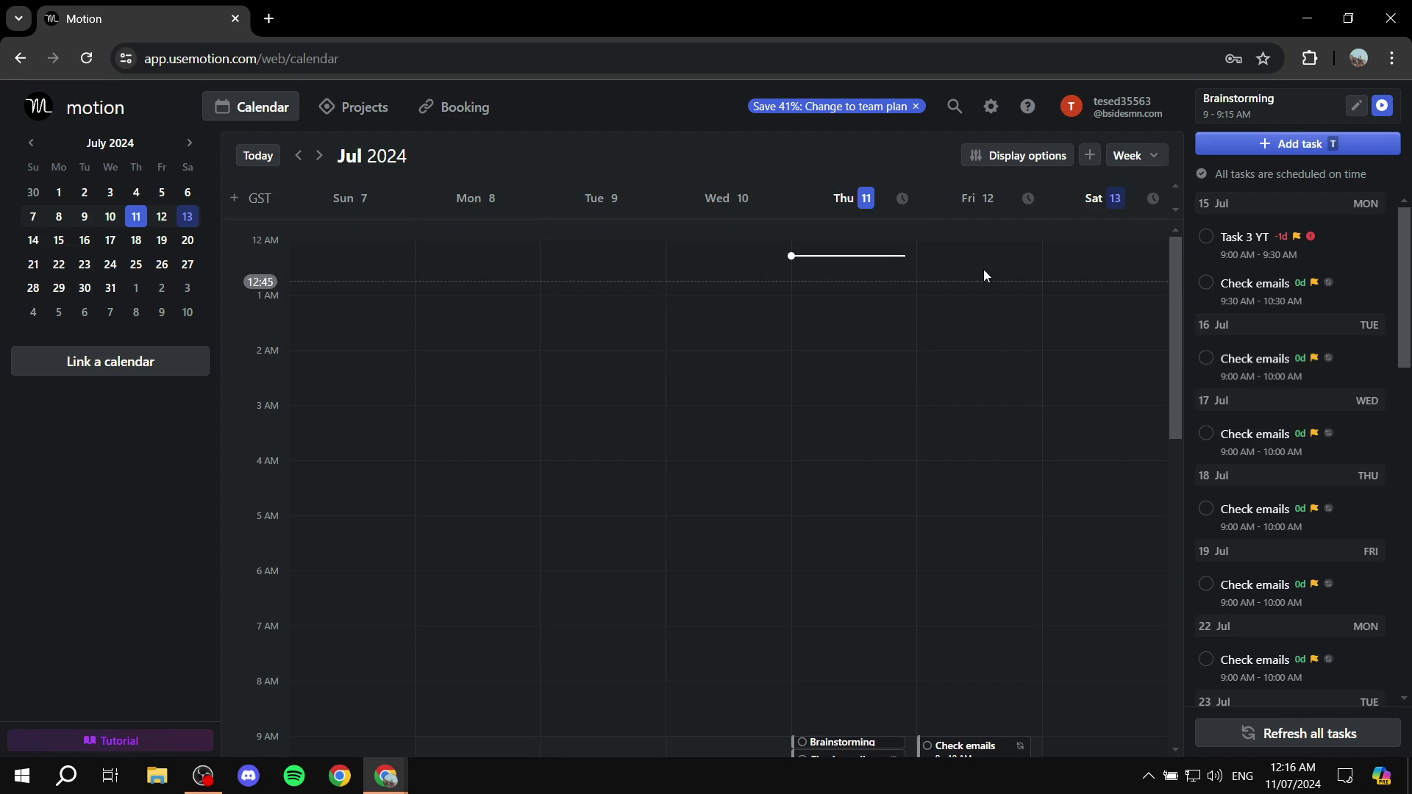
{"action": "left_click", "coordinate": [1259, 238]}
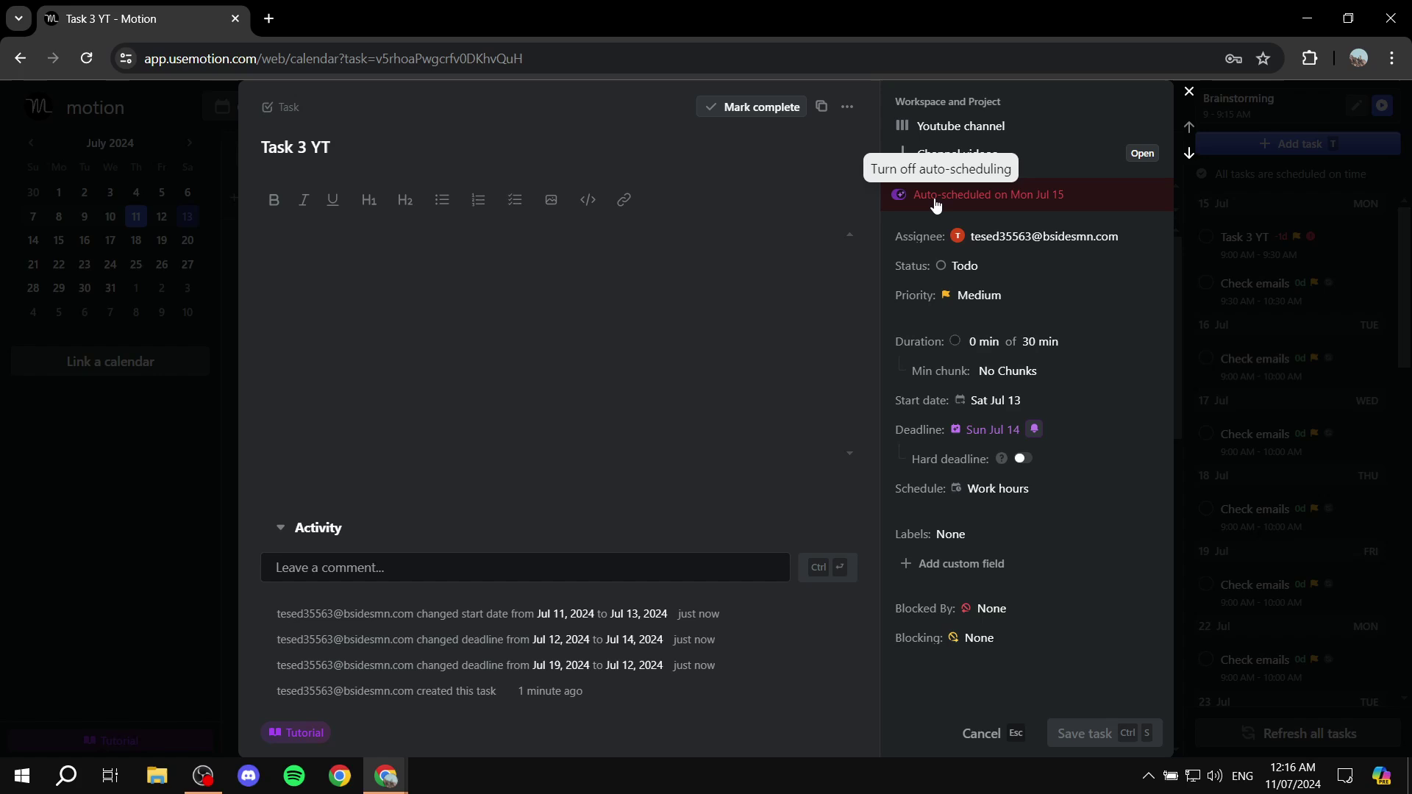
{"action": "left_click", "coordinate": [1189, 92]}
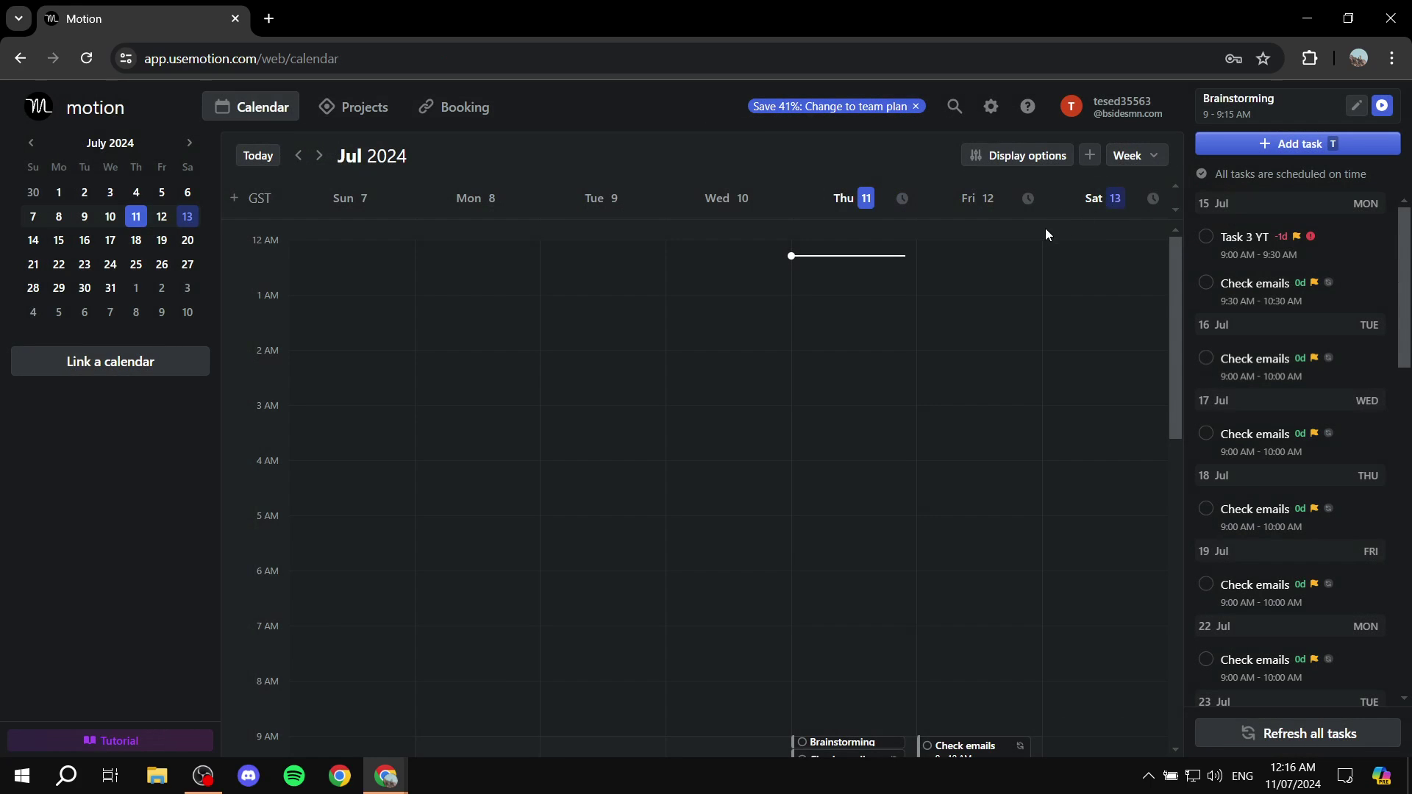
Show the week of Jul 14–20 and open Task 3 YT, auto-scheduled Mon Jul 15
{"action": "left_click", "coordinate": [1278, 248]}
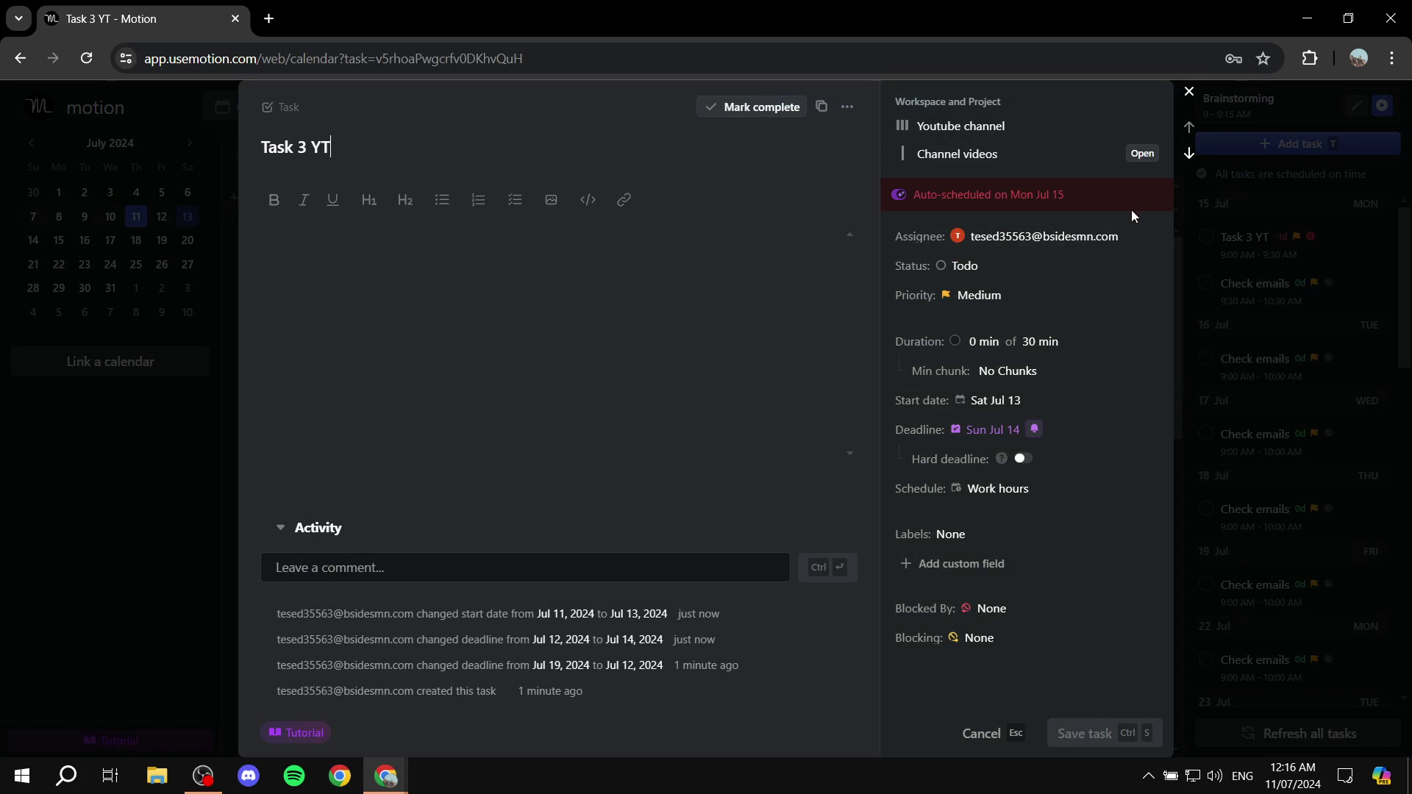
{"action": "left_click", "coordinate": [1189, 91]}
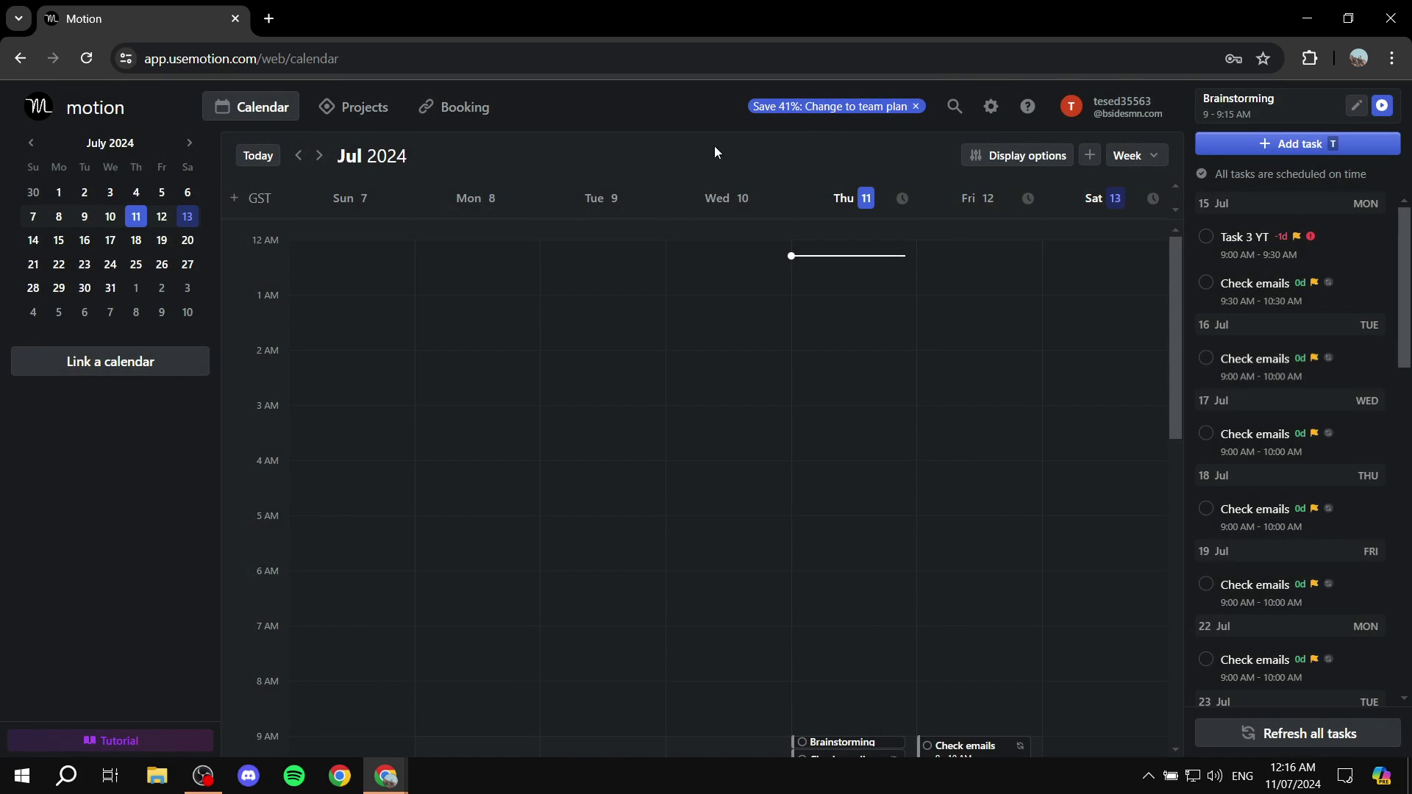
{"action": "left_click", "coordinate": [32, 240]}
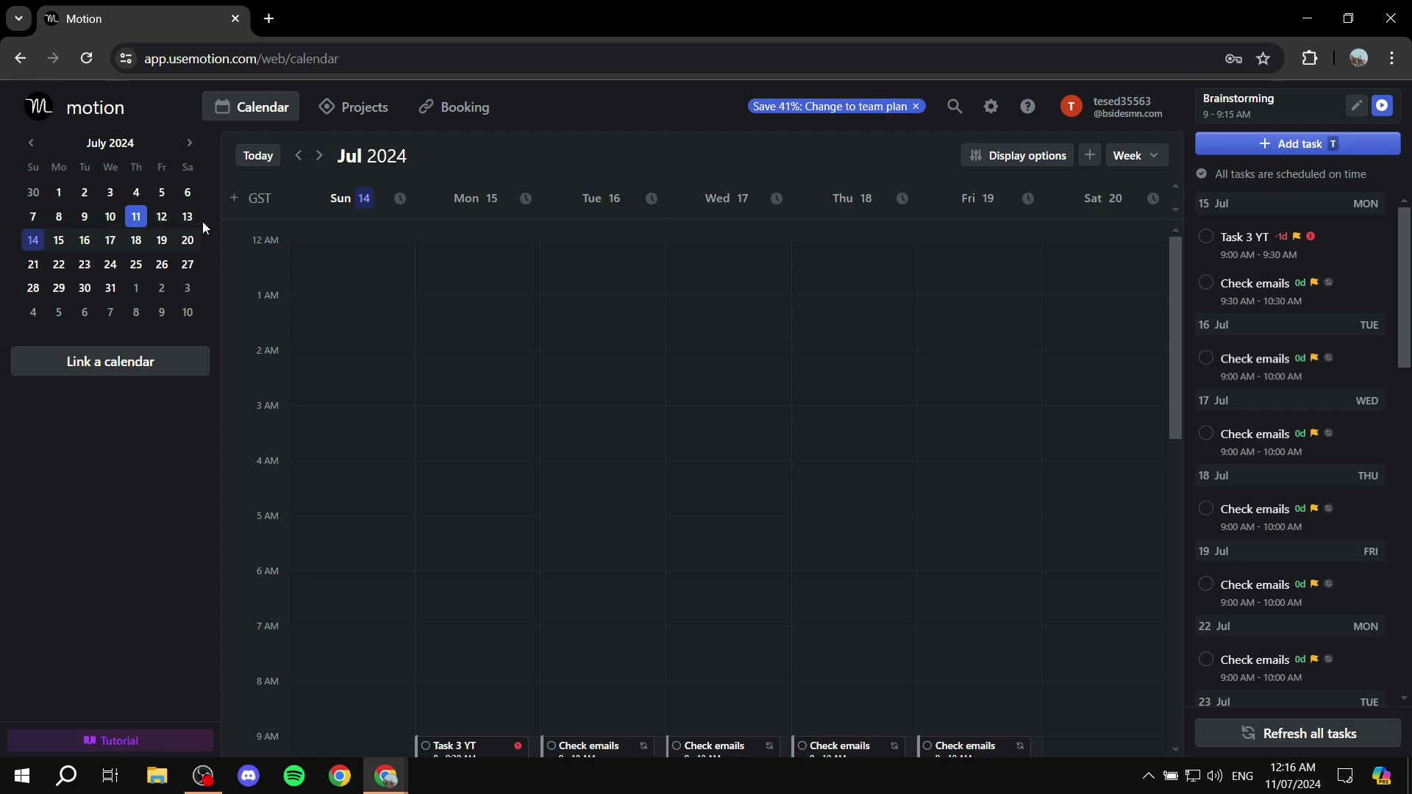
{"action": "left_click", "coordinate": [1259, 239]}
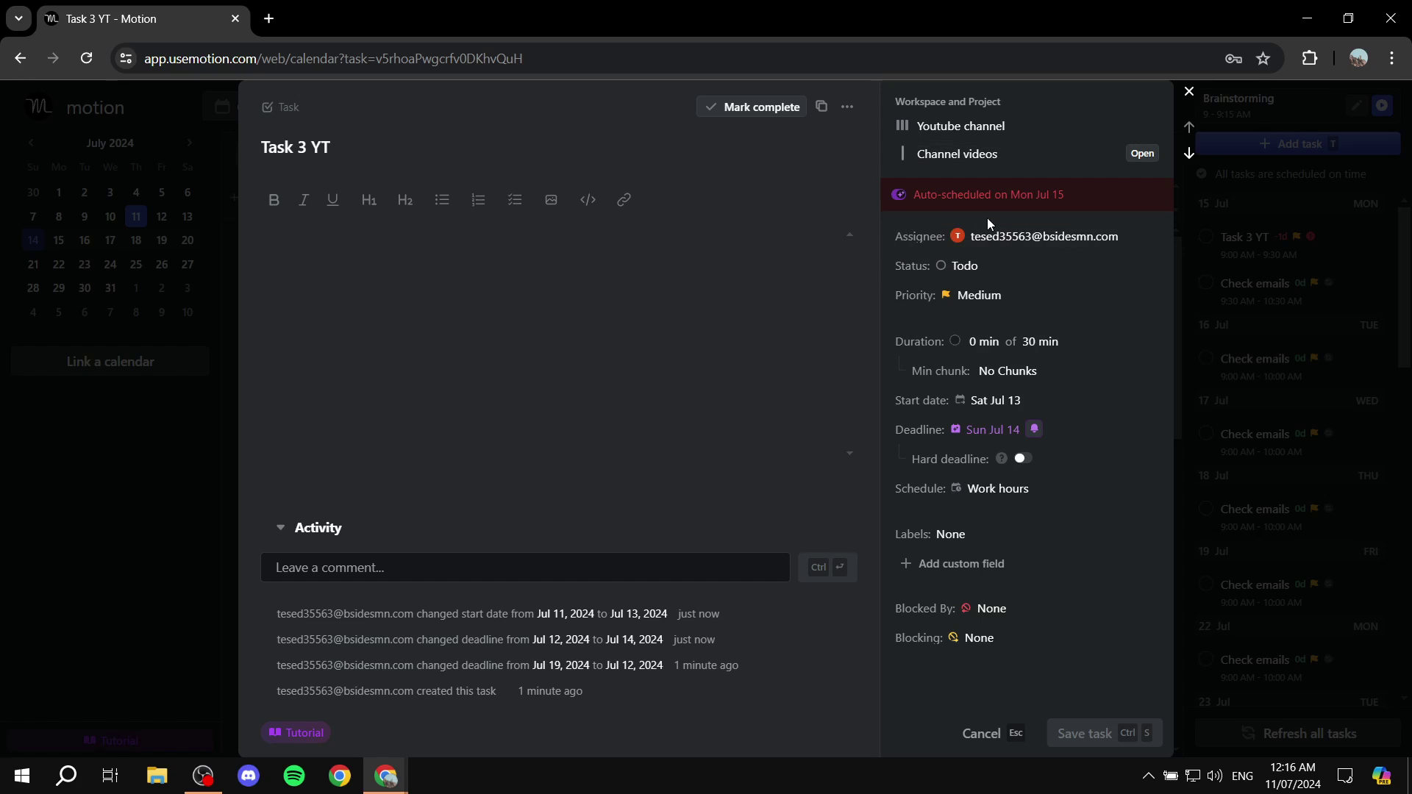
Turn off auto-scheduling for Task 3 YT, save it, and return to Jul 7–13
{"action": "left_click", "coordinate": [903, 195]}
{"action": "left_click", "coordinate": [1085, 733]}
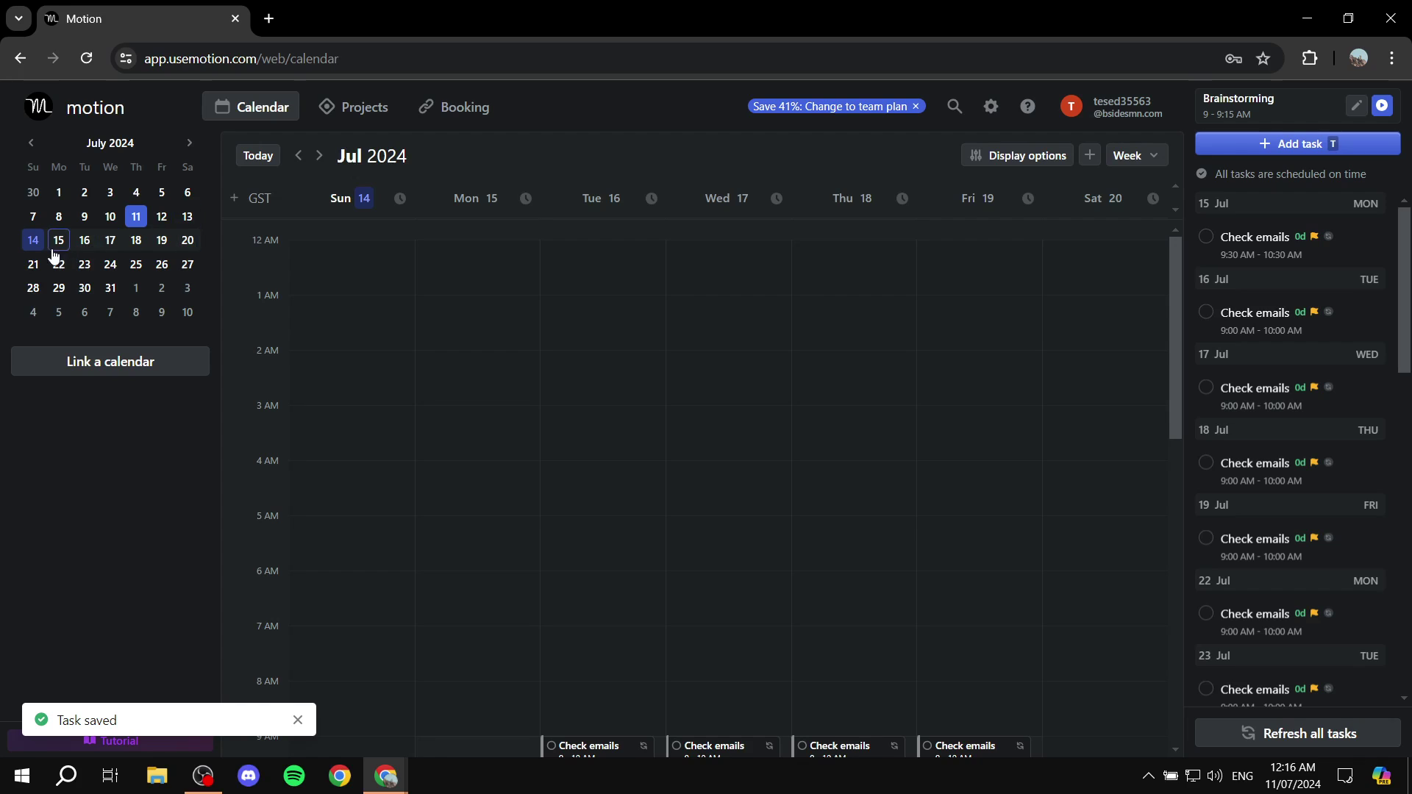
{"action": "left_click", "coordinate": [163, 219]}
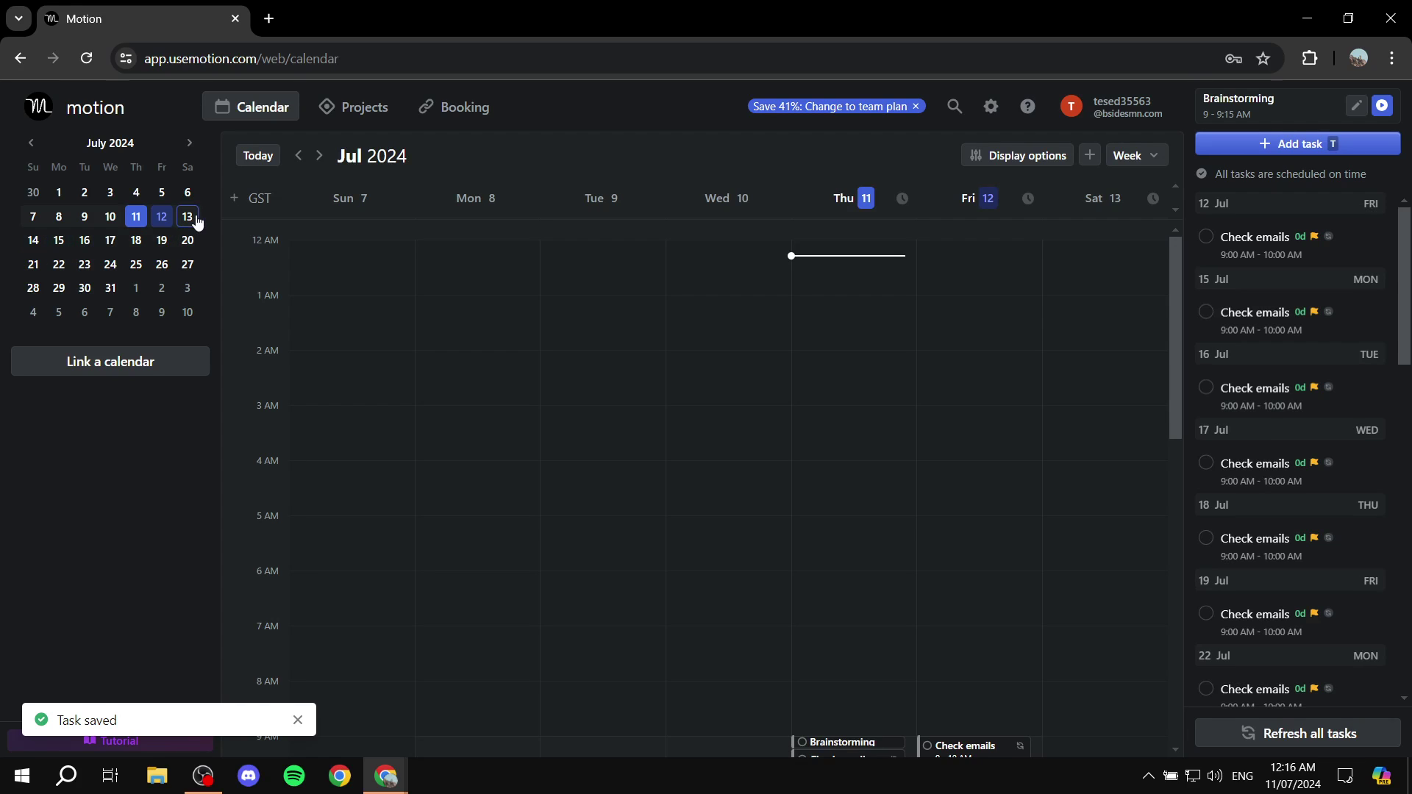
{"action": "scroll", "coordinate": [1047, 341], "scroll_direction": "down", "scroll_amount": 10}
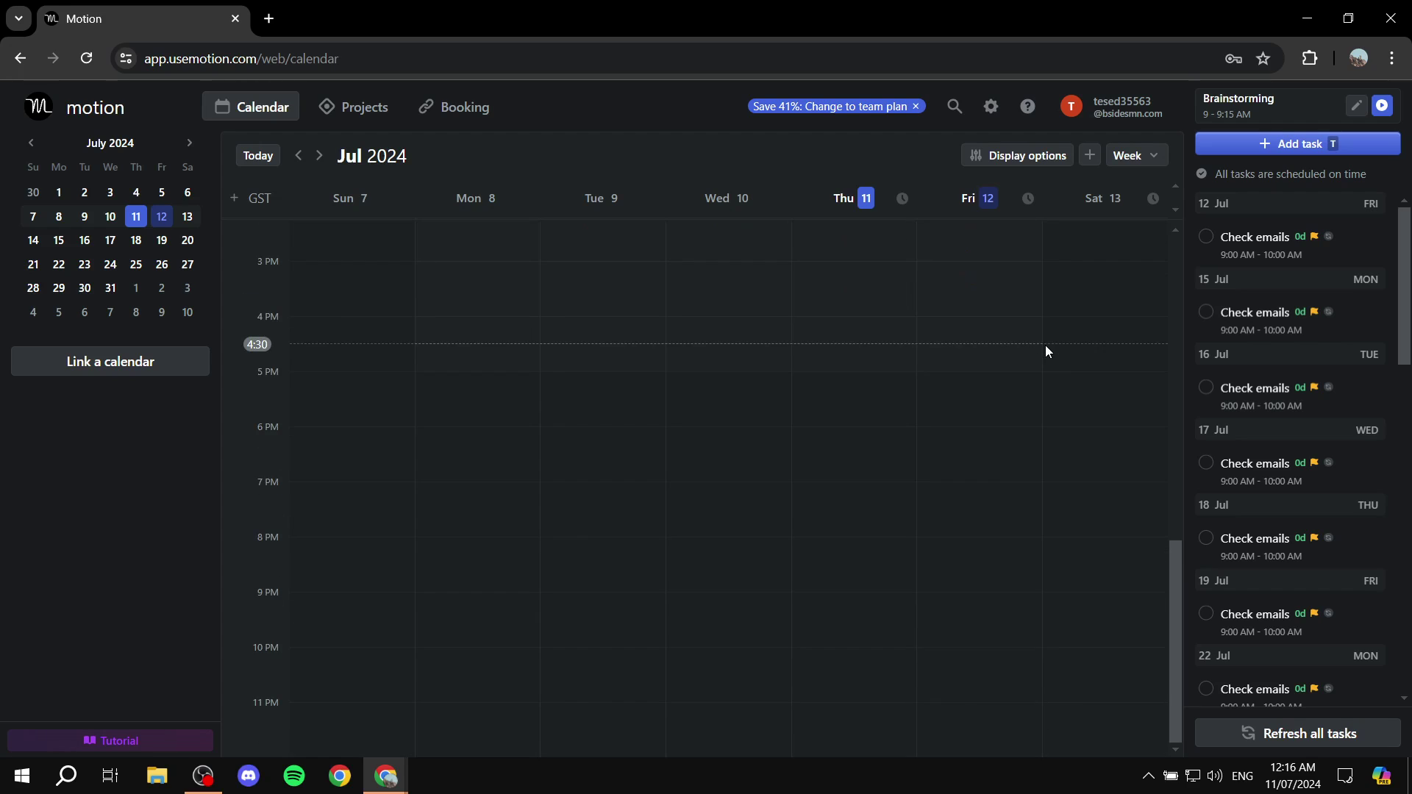
{"action": "scroll", "coordinate": [1041, 349], "scroll_direction": "up", "scroll_amount": 5}
{"action": "scroll", "coordinate": [1052, 347], "scroll_direction": "up", "scroll_amount": 4}
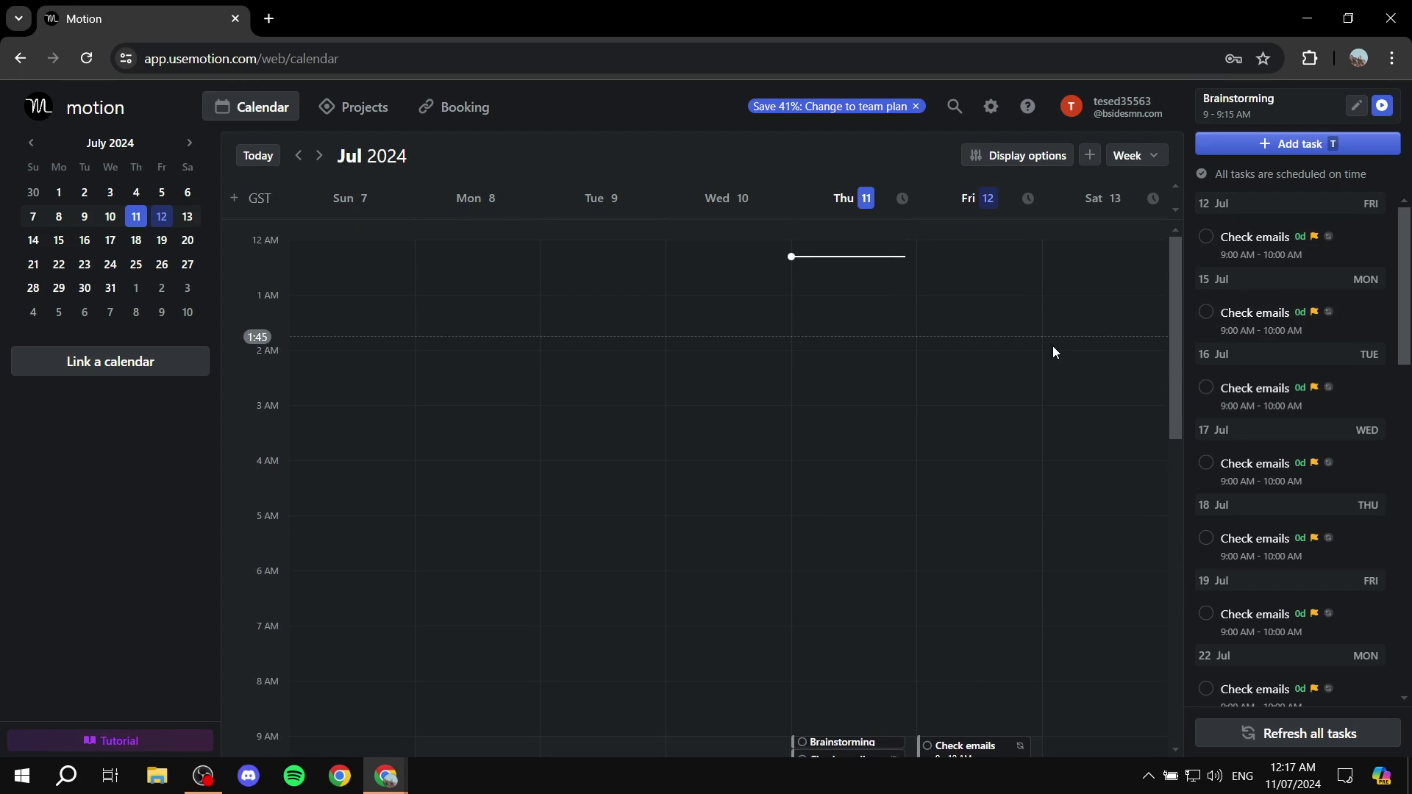
{"action": "scroll", "coordinate": [1094, 323], "scroll_direction": "down", "scroll_amount": 2}
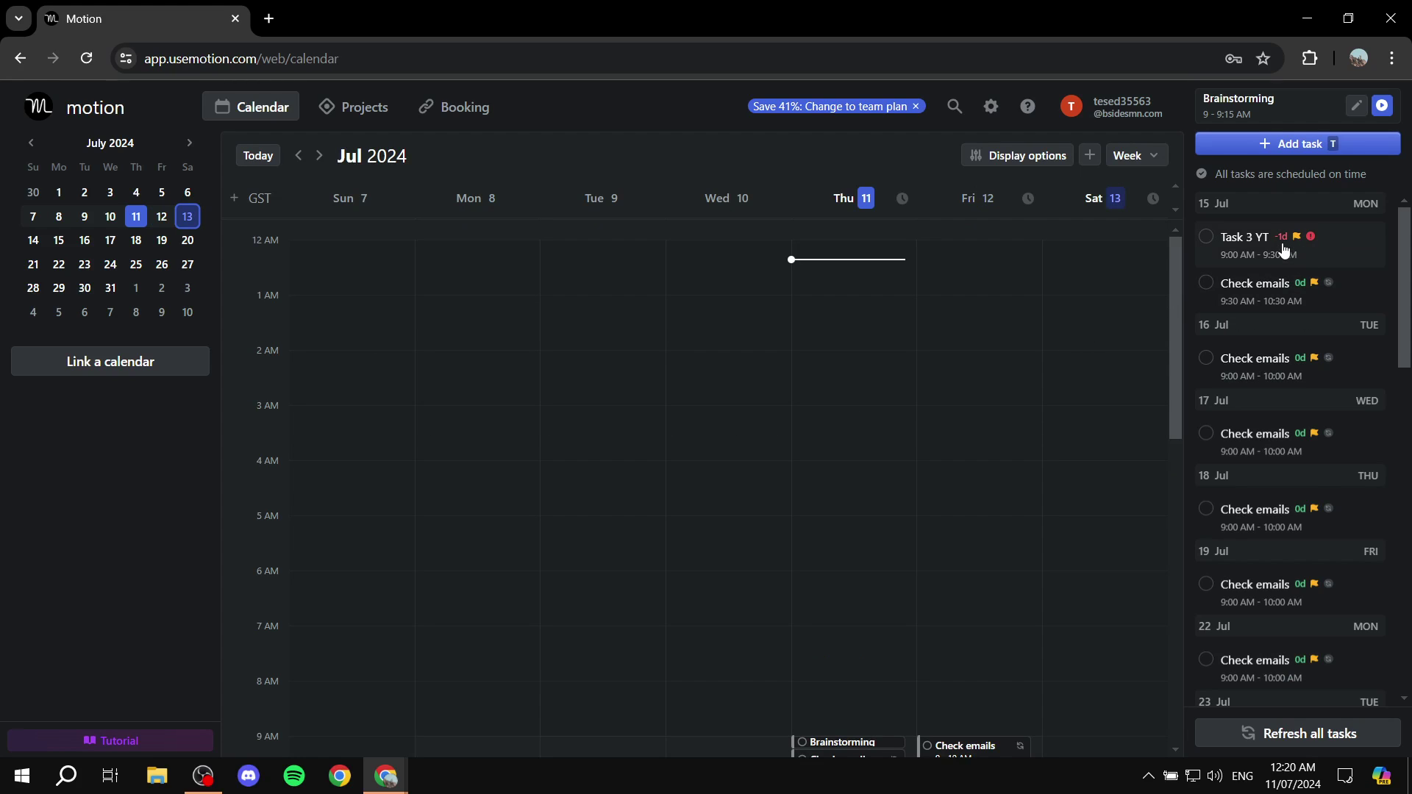
Confirm Task 3 YT sits on Mon Jul 15, preview Jul 14–20, then return to Jul 7–13
{"action": "left_click", "coordinate": [1283, 249]}
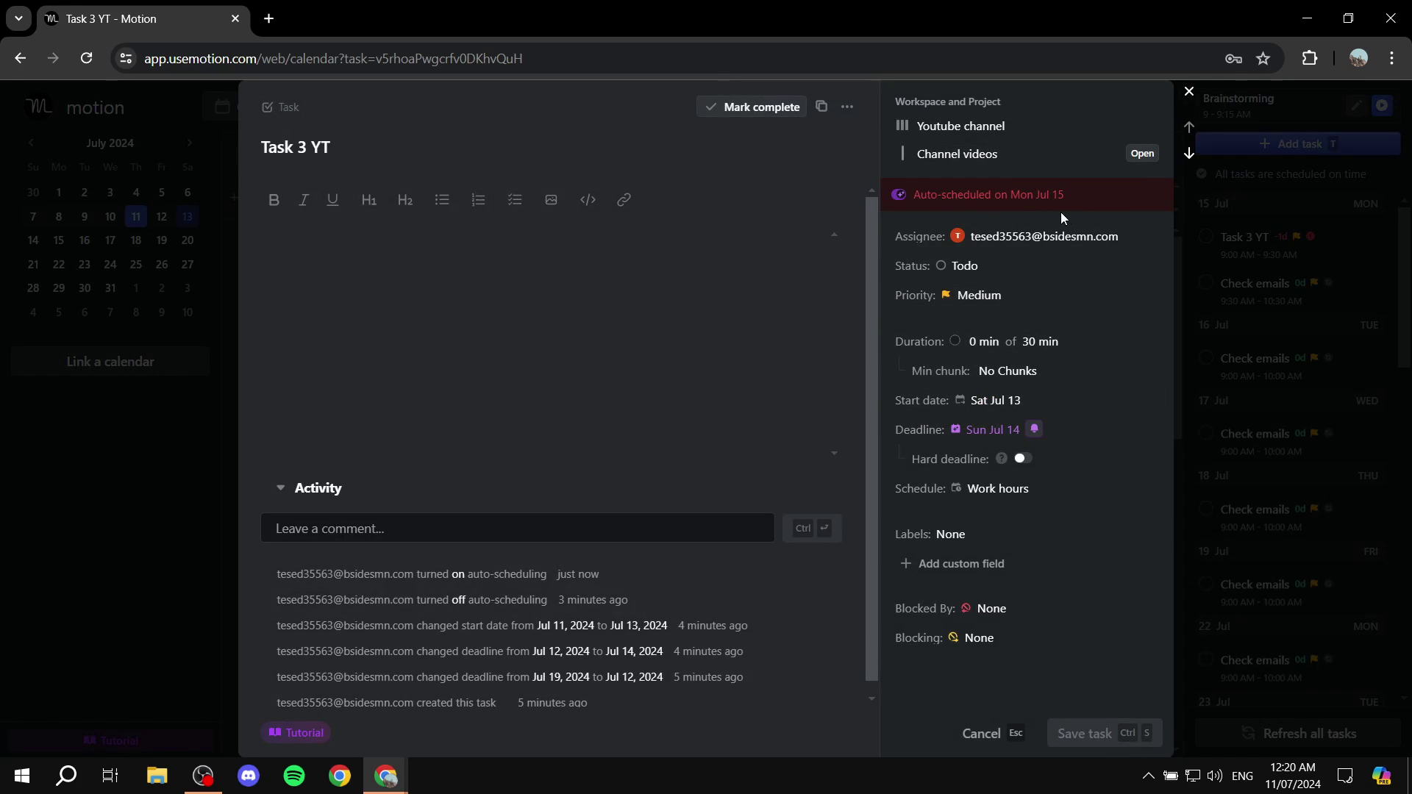
{"action": "left_click", "coordinate": [1199, 257]}
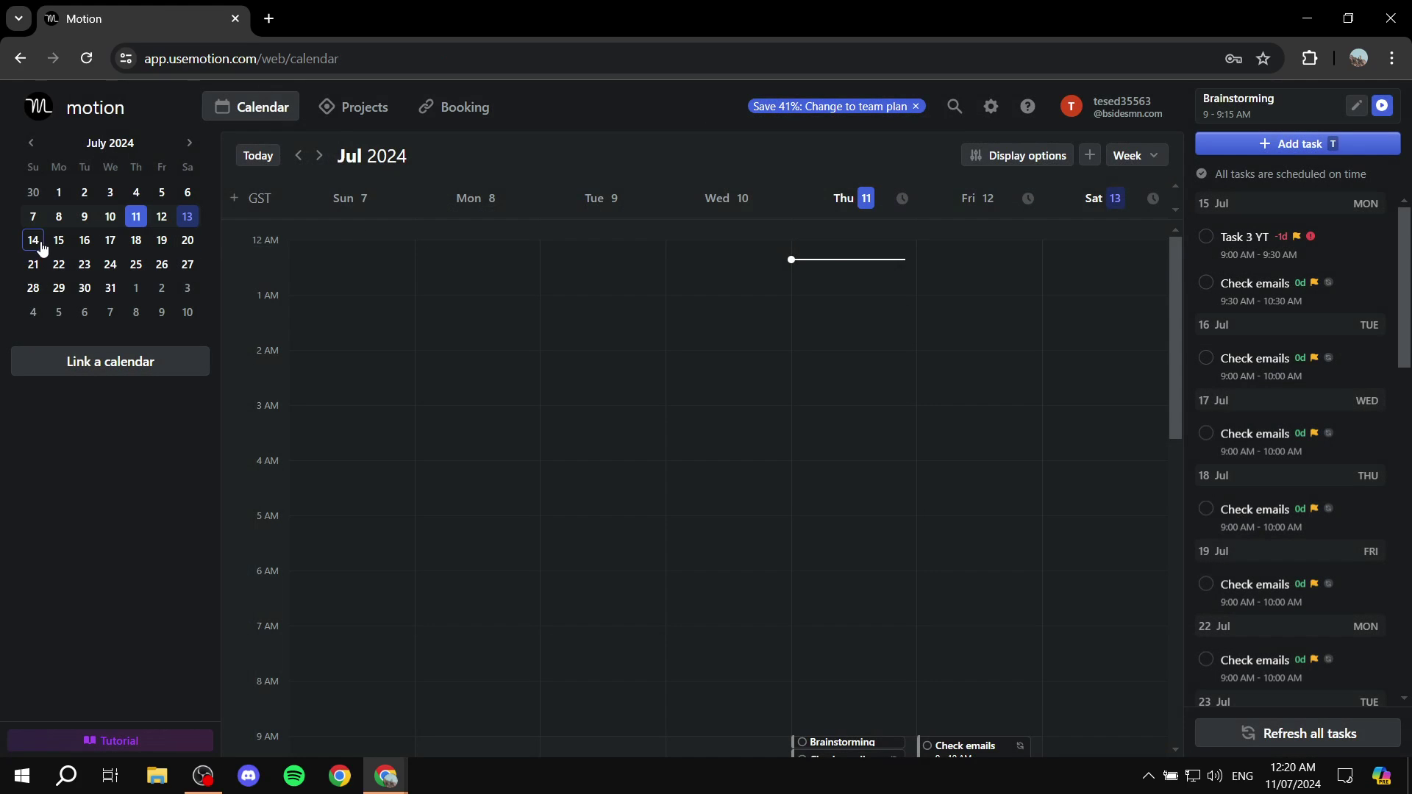
{"action": "left_click", "coordinate": [26, 241]}
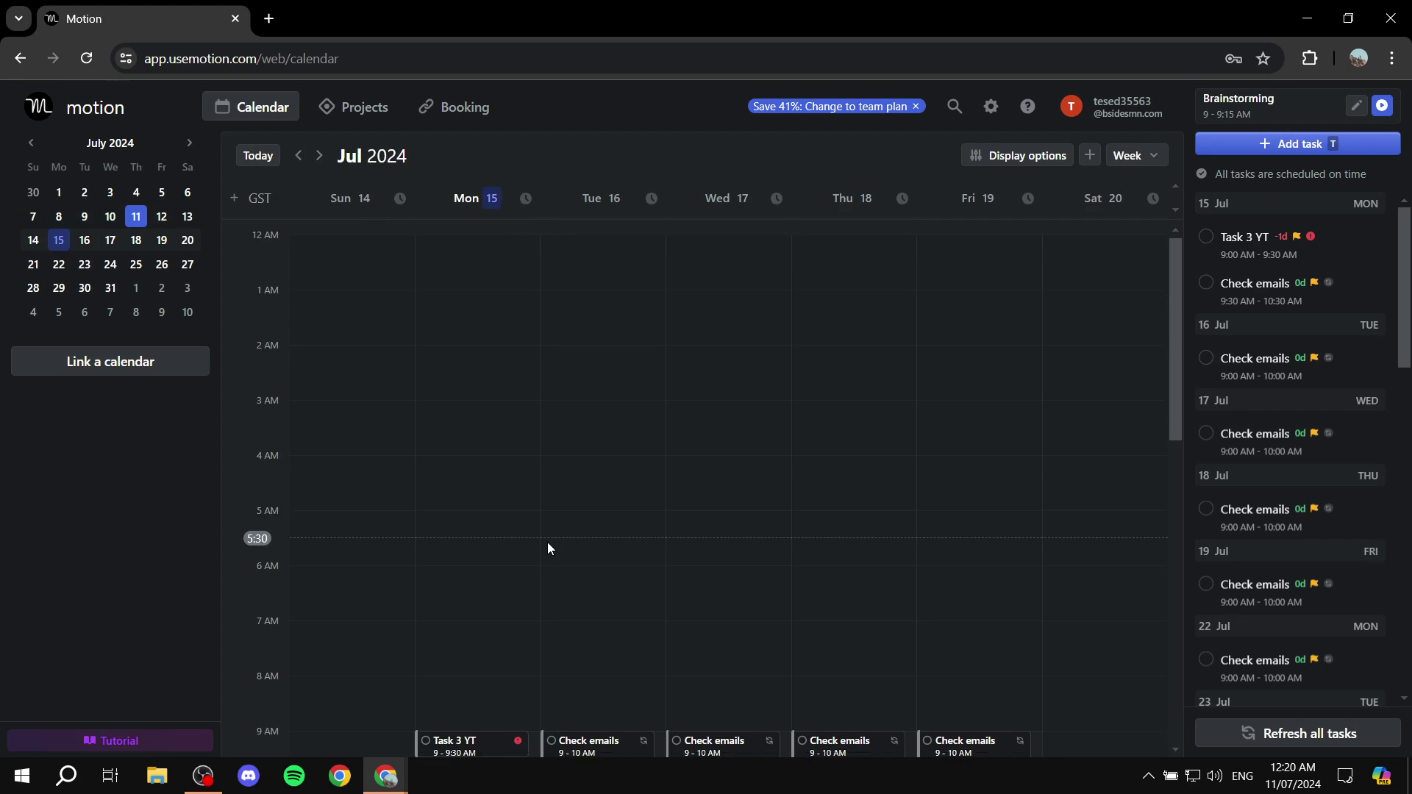
{"action": "scroll", "coordinate": [547, 541], "scroll_direction": "down", "scroll_amount": 3}
{"action": "scroll", "coordinate": [500, 536], "scroll_direction": "up", "scroll_amount": 3}
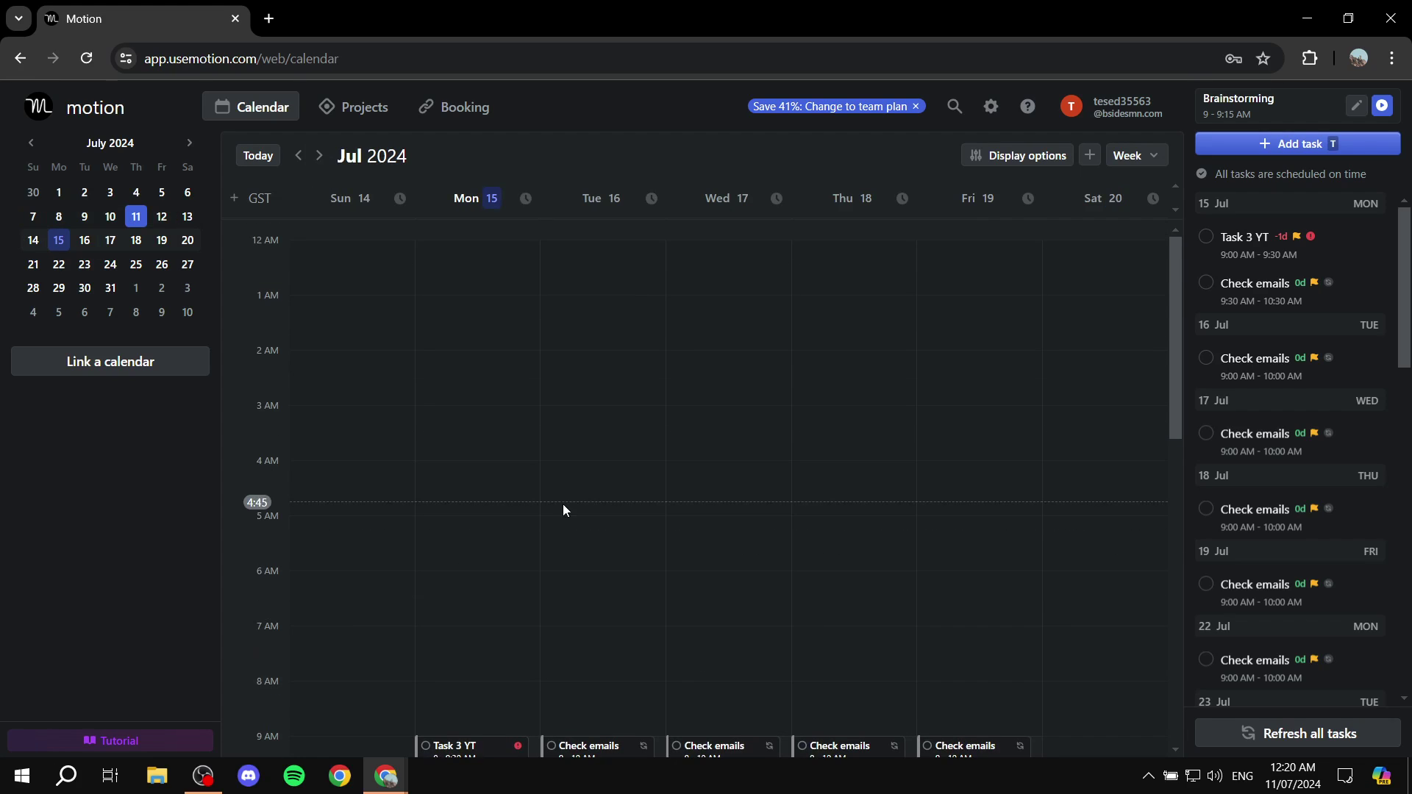
{"action": "left_click", "coordinate": [162, 216]}
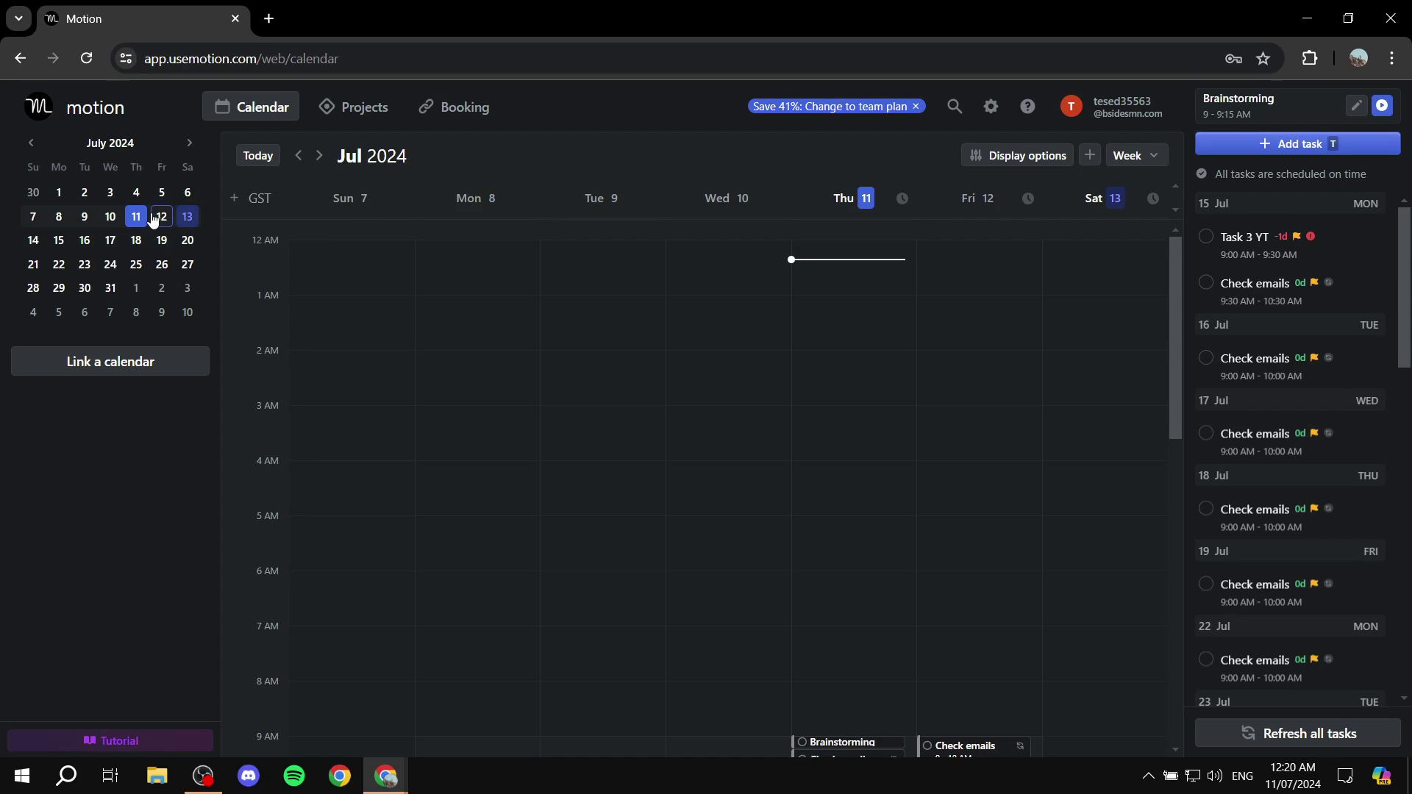
{"action": "left_click", "coordinate": [1010, 157]}
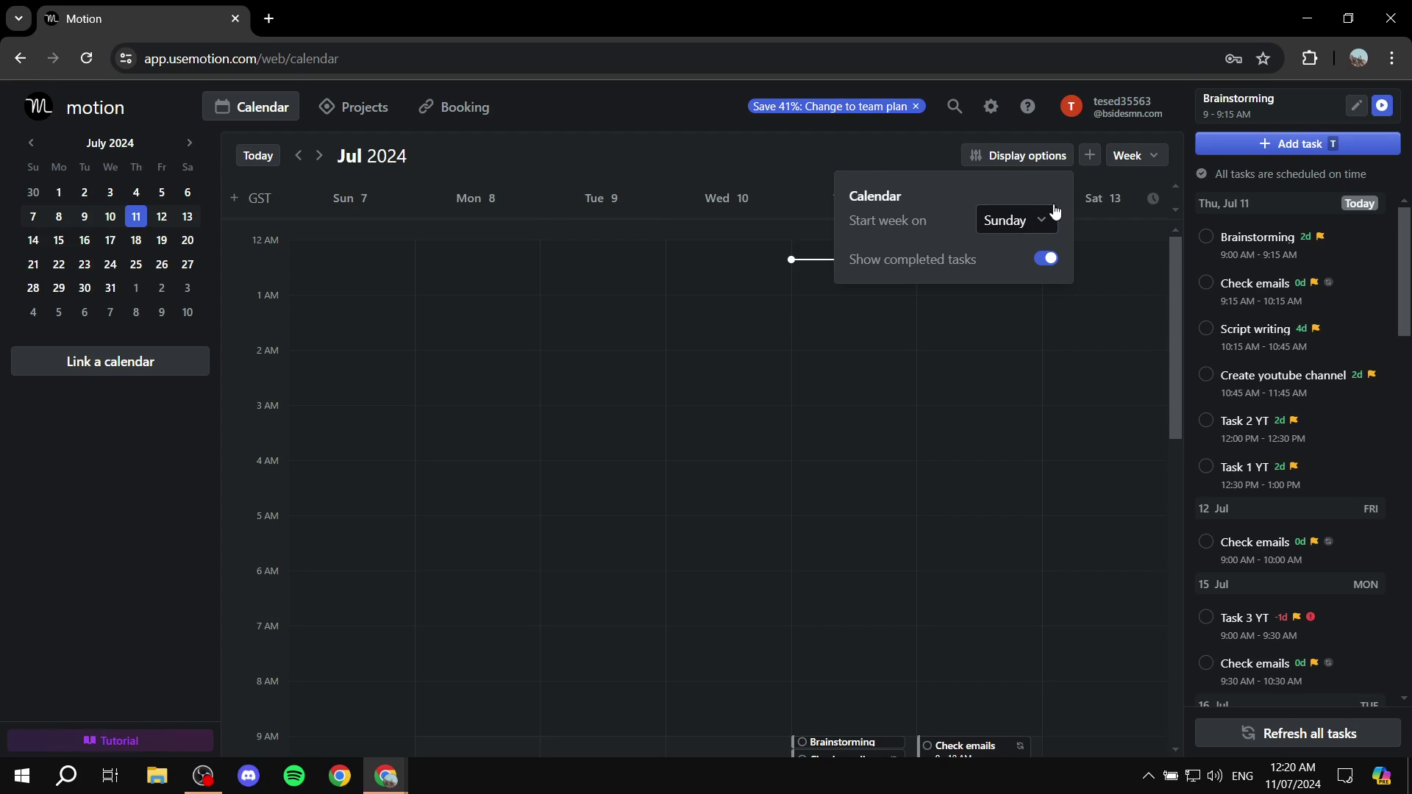
{"action": "left_click", "coordinate": [1026, 157]}
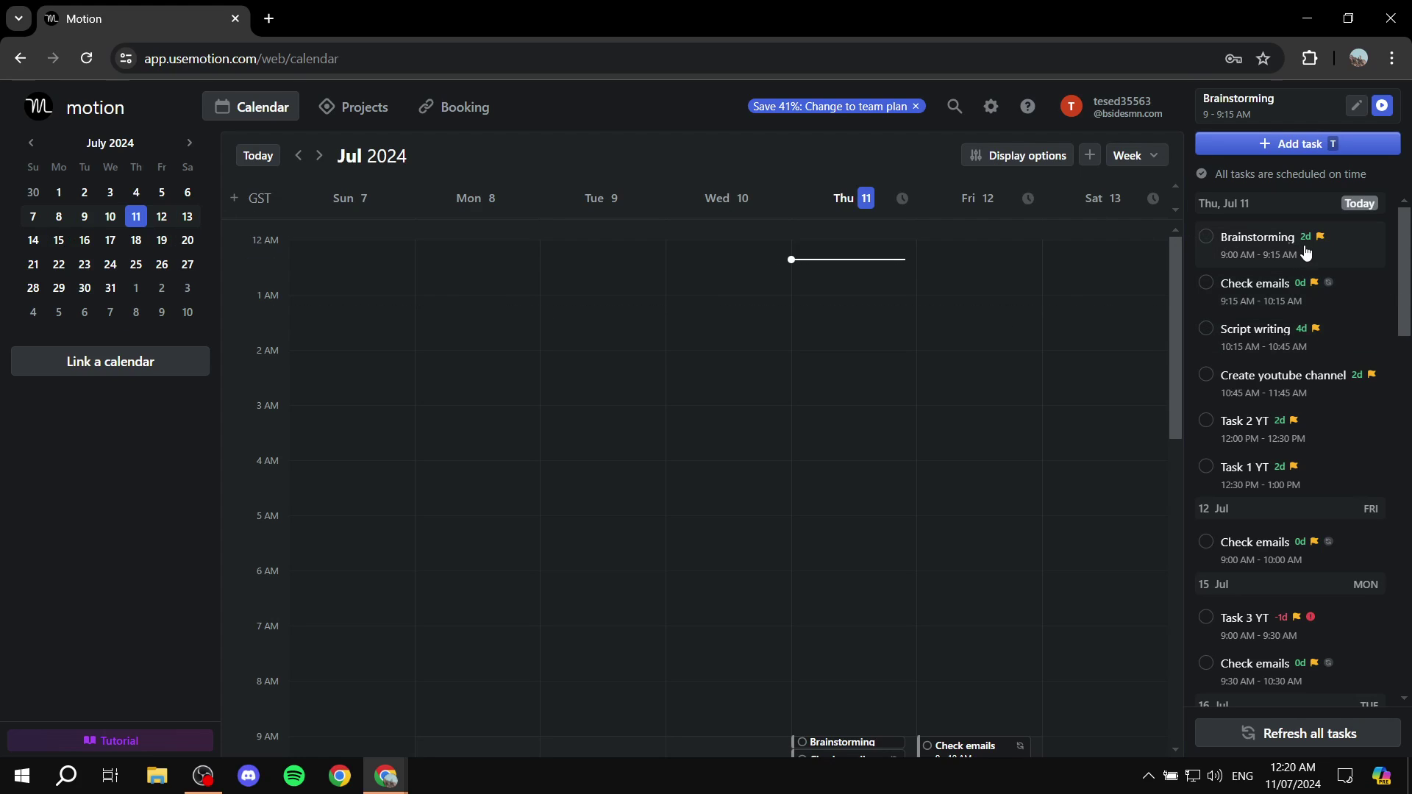
{"action": "scroll", "coordinate": [1300, 261], "scroll_direction": "down", "scroll_amount": 15}
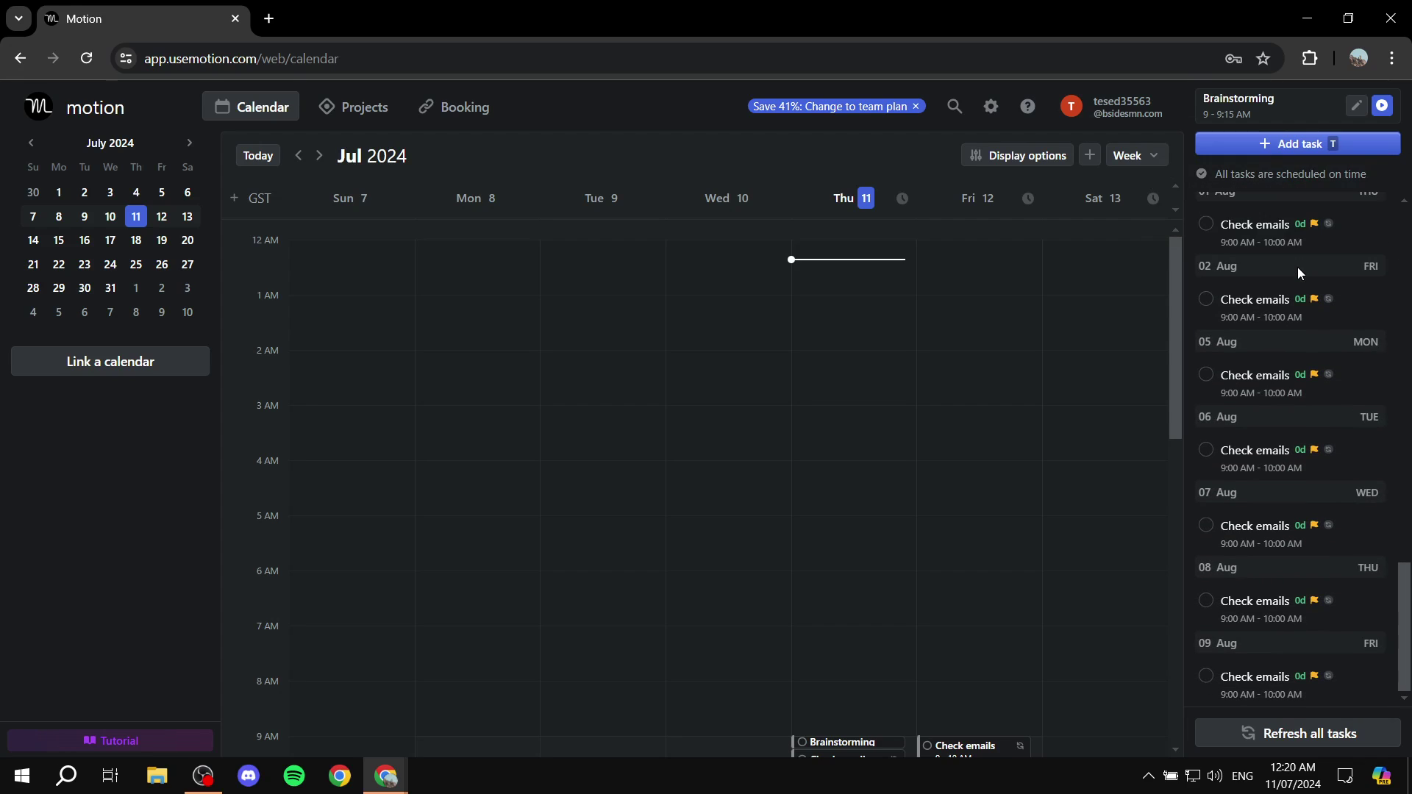
{"action": "scroll", "coordinate": [1287, 431], "scroll_direction": "up", "scroll_amount": 10}
{"action": "scroll", "coordinate": [1287, 434], "scroll_direction": "up", "scroll_amount": 6}
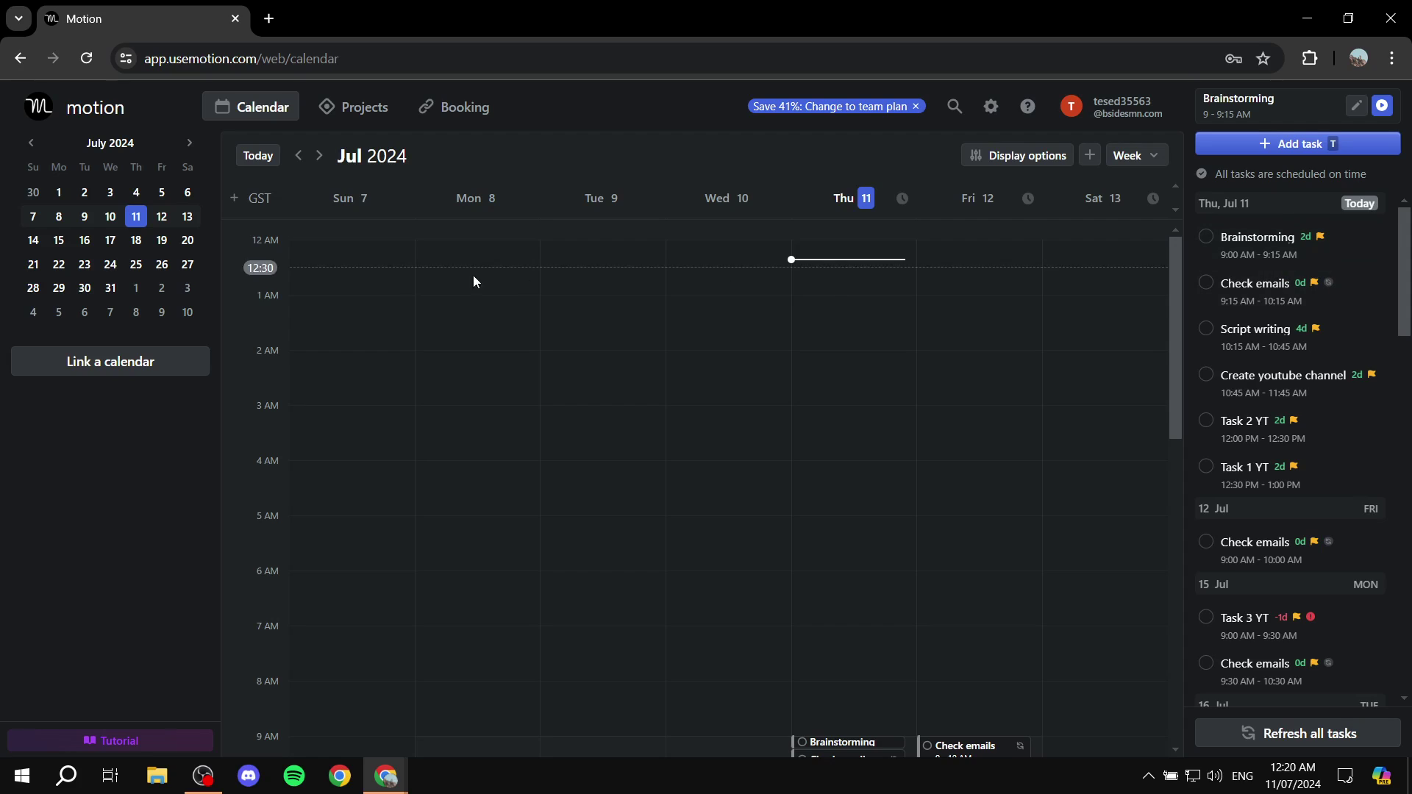
{"action": "left_click", "coordinate": [160, 216]}
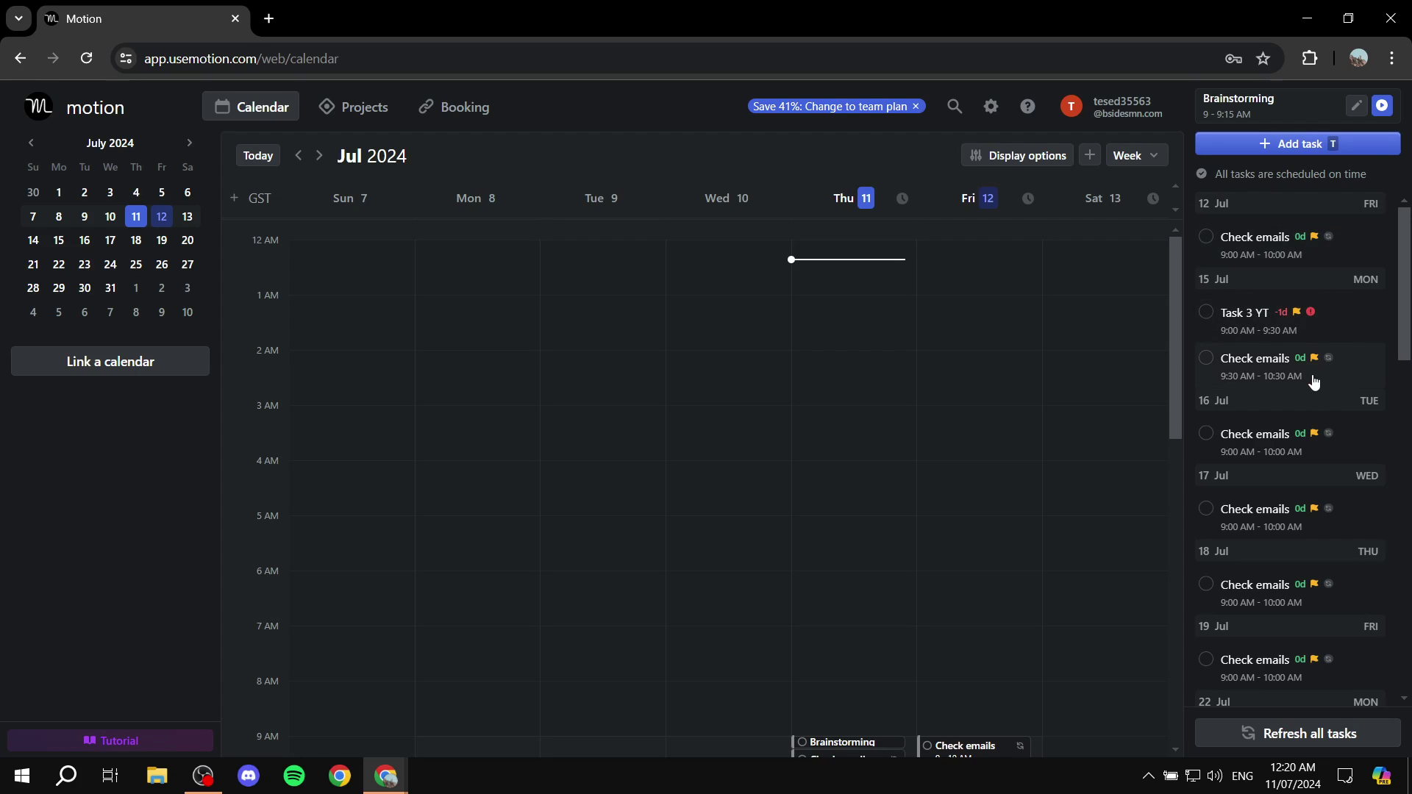
{"action": "left_click", "coordinate": [186, 216]}
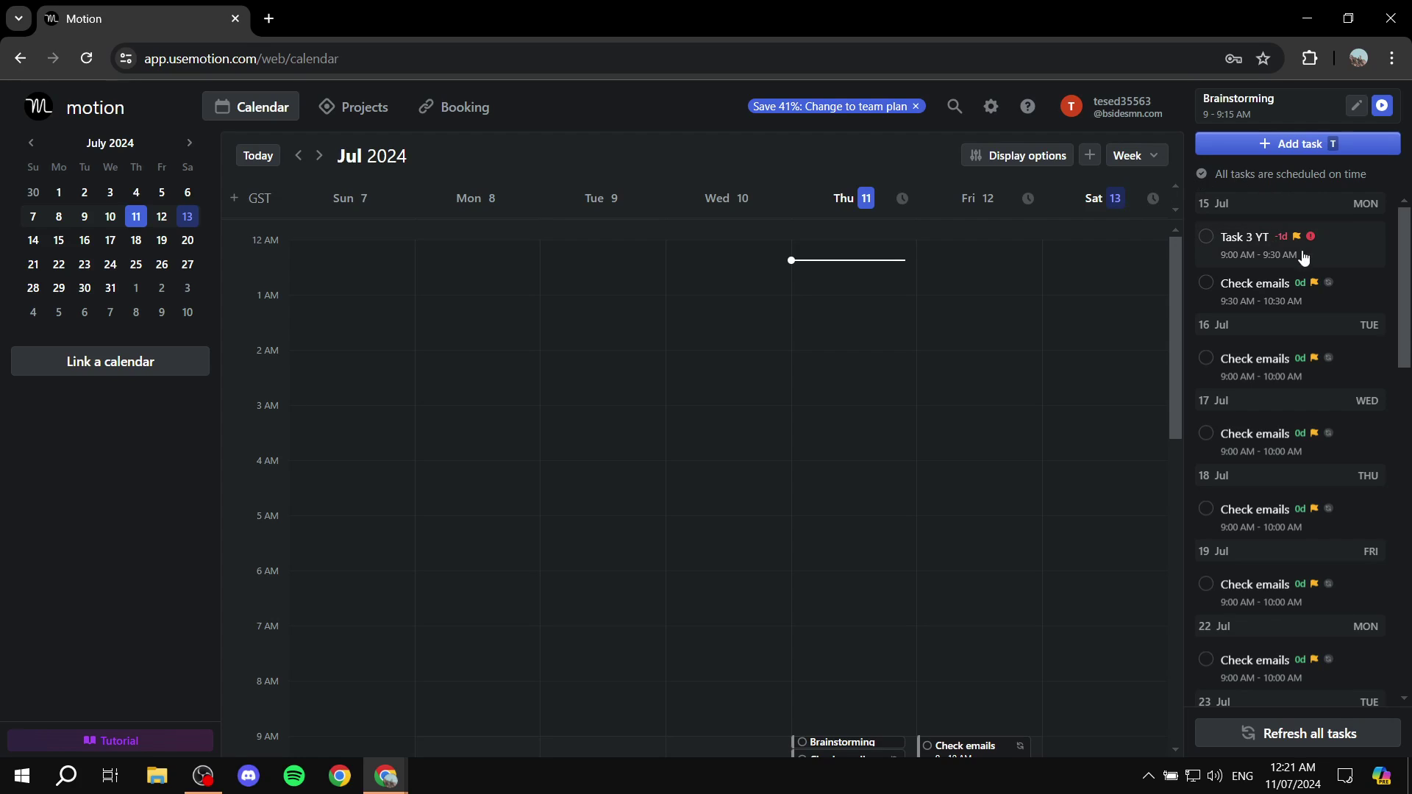
{"action": "scroll", "coordinate": [1326, 228], "scroll_direction": "down", "scroll_amount": 1}
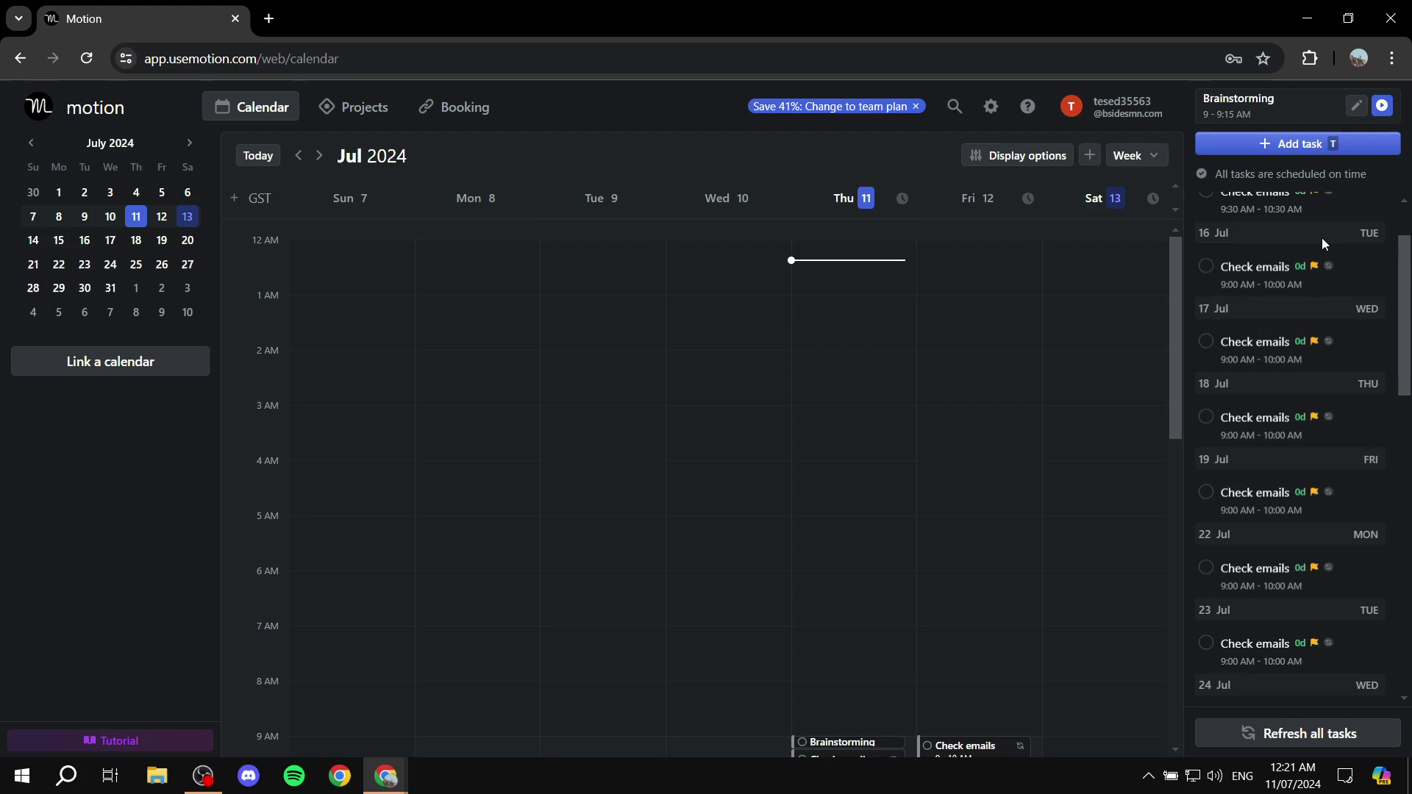
{"action": "scroll", "coordinate": [1322, 237], "scroll_direction": "down", "scroll_amount": 4}
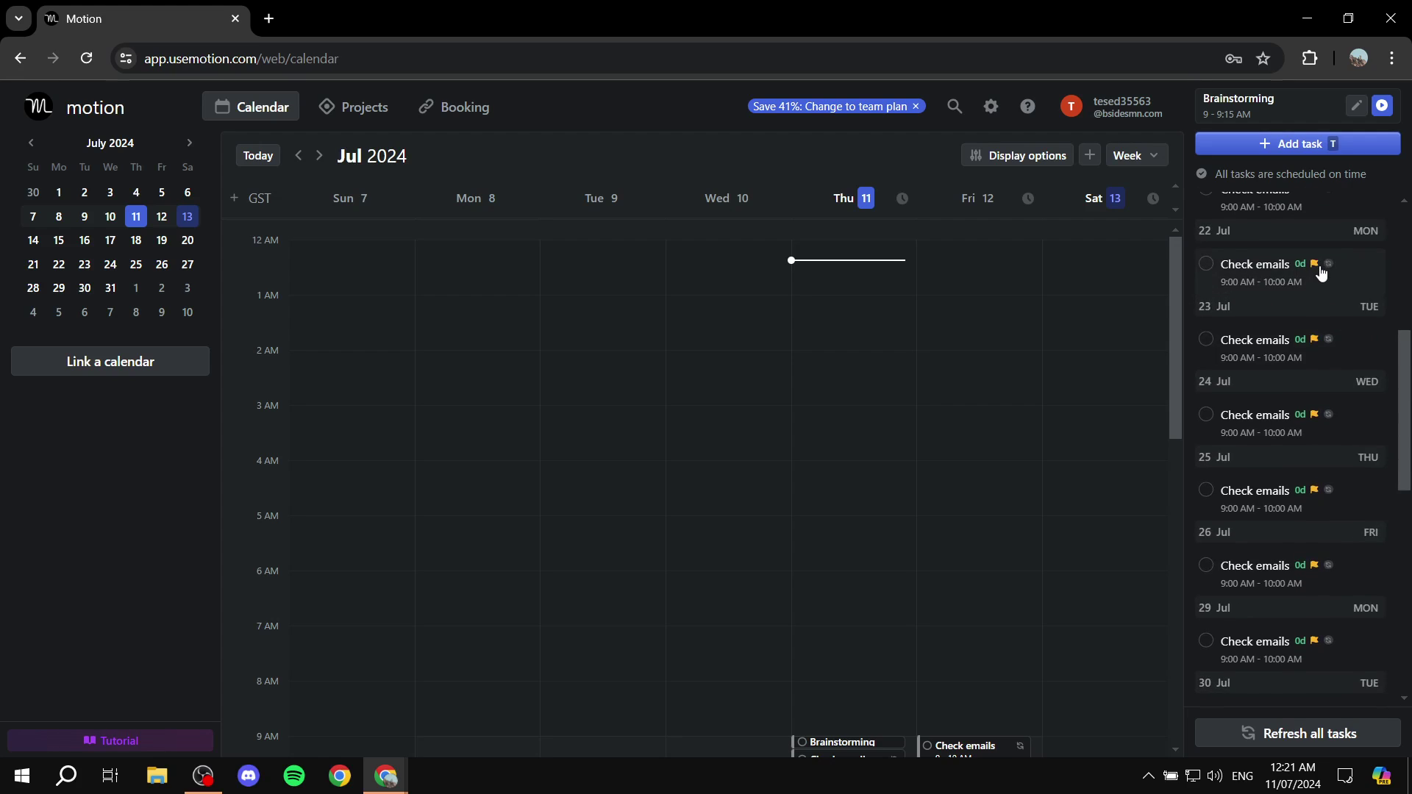
{"action": "scroll", "coordinate": [1321, 272], "scroll_direction": "up", "scroll_amount": 5}
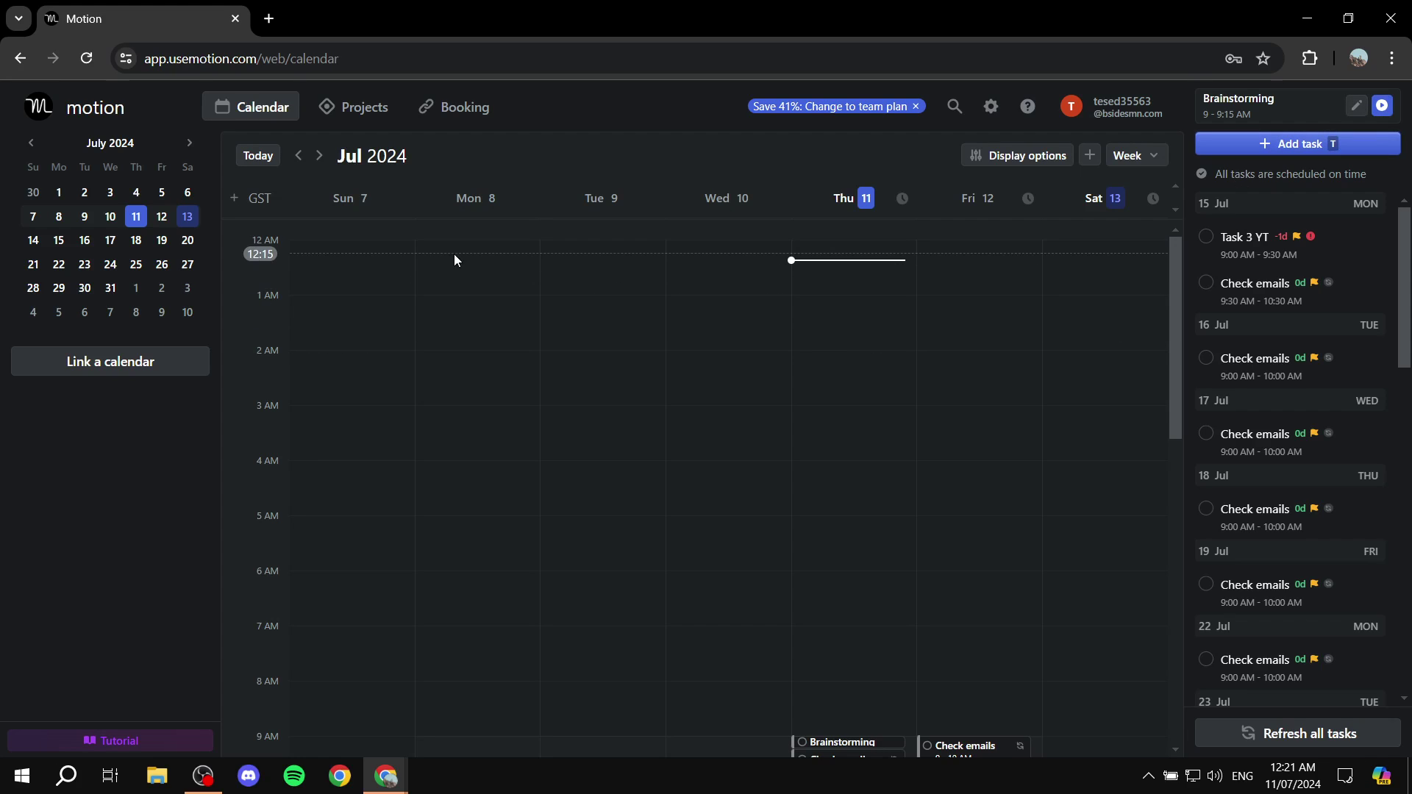
{"action": "scroll", "coordinate": [661, 353], "scroll_direction": "down", "scroll_amount": 3}
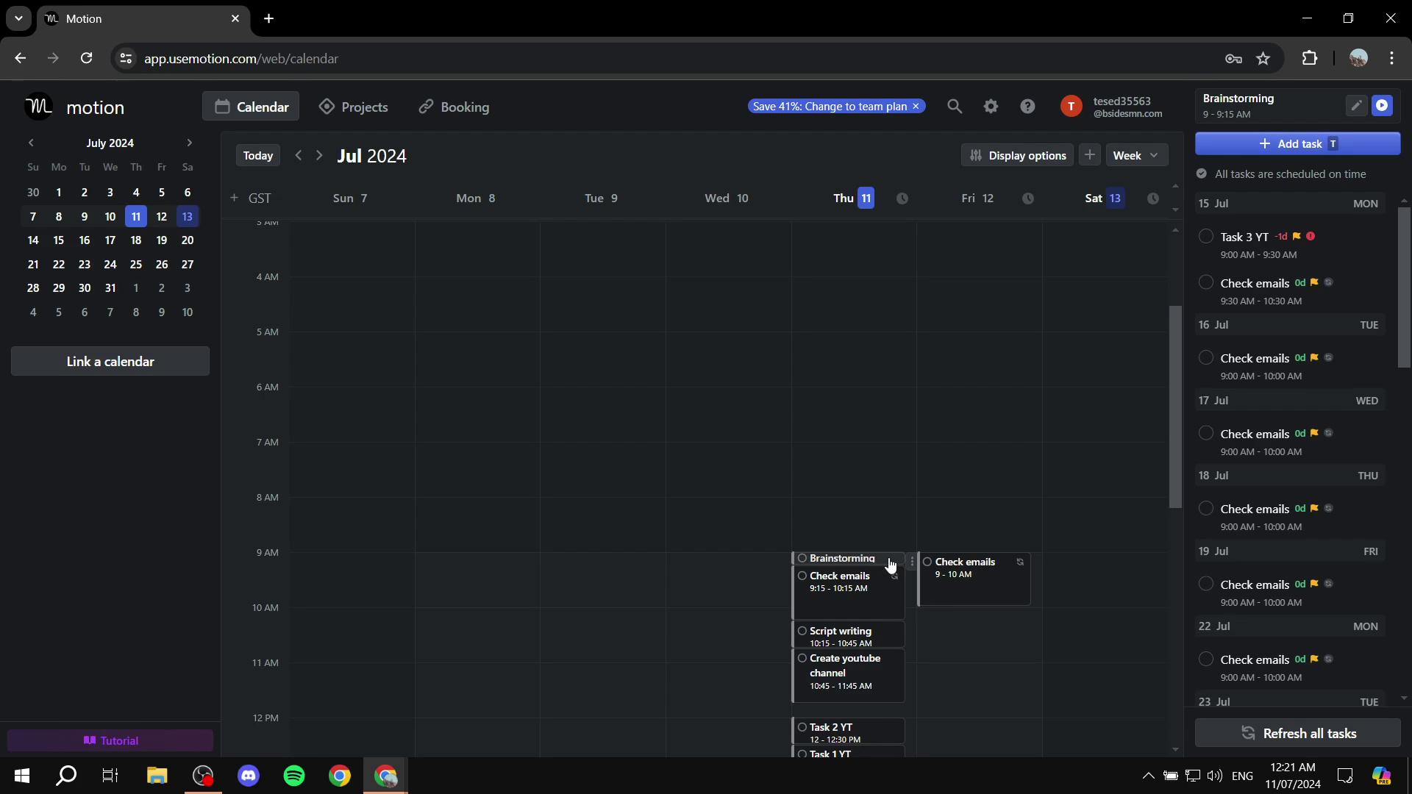
Start Brainstorming now as a 30 min session, running 12:21–12:51 AM
{"action": "left_click", "coordinate": [865, 558]}
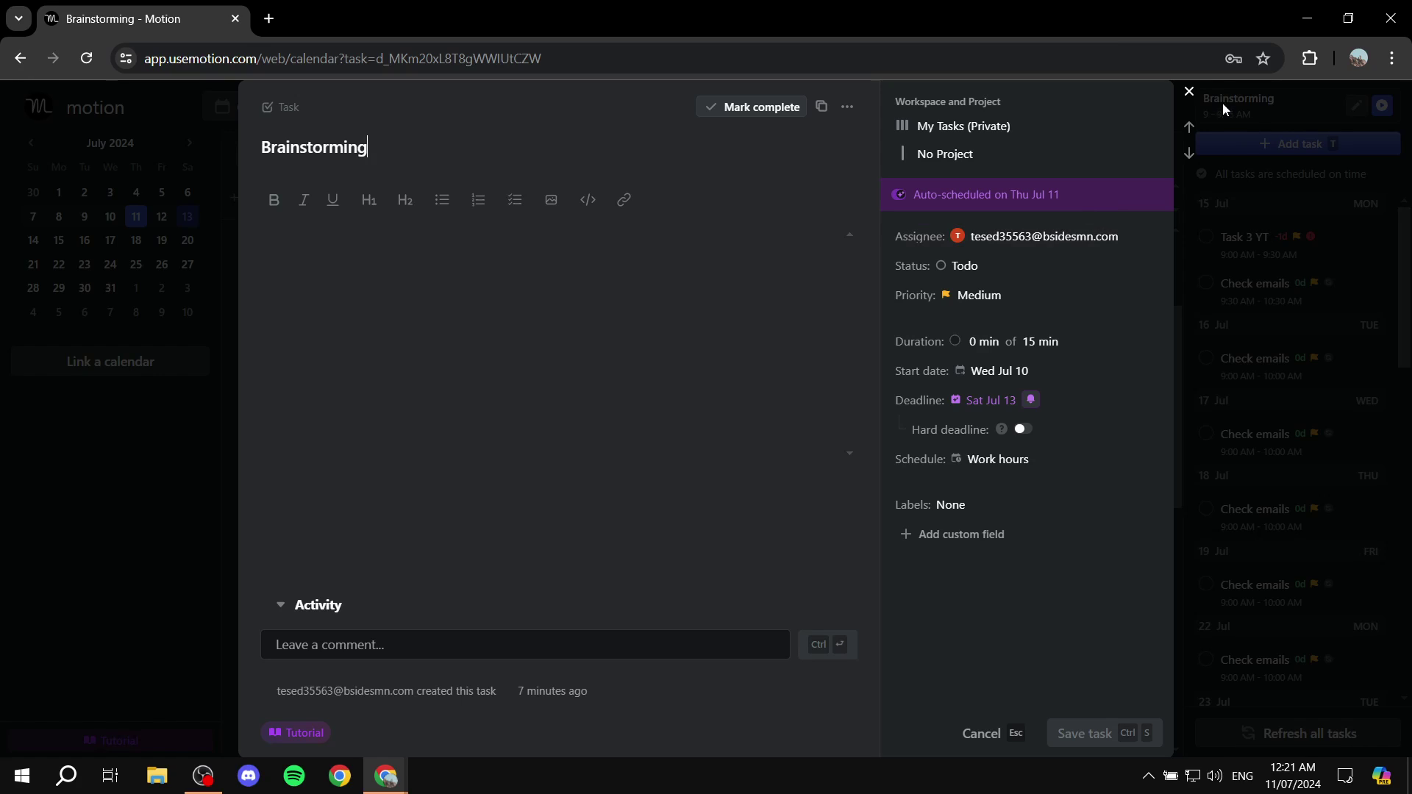
{"action": "left_click", "coordinate": [847, 106]}
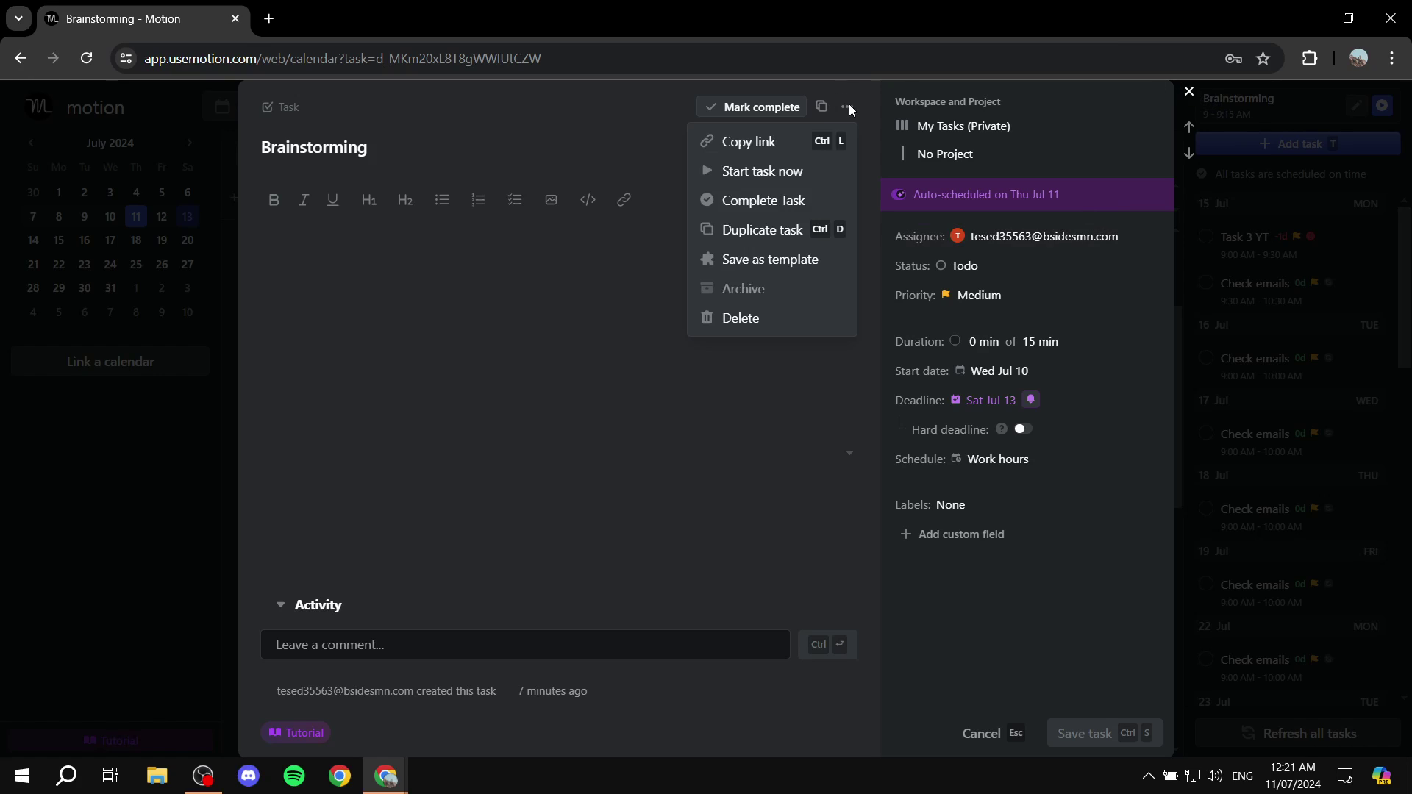
{"action": "left_click", "coordinate": [779, 175]}
{"action": "left_click", "coordinate": [544, 439]}
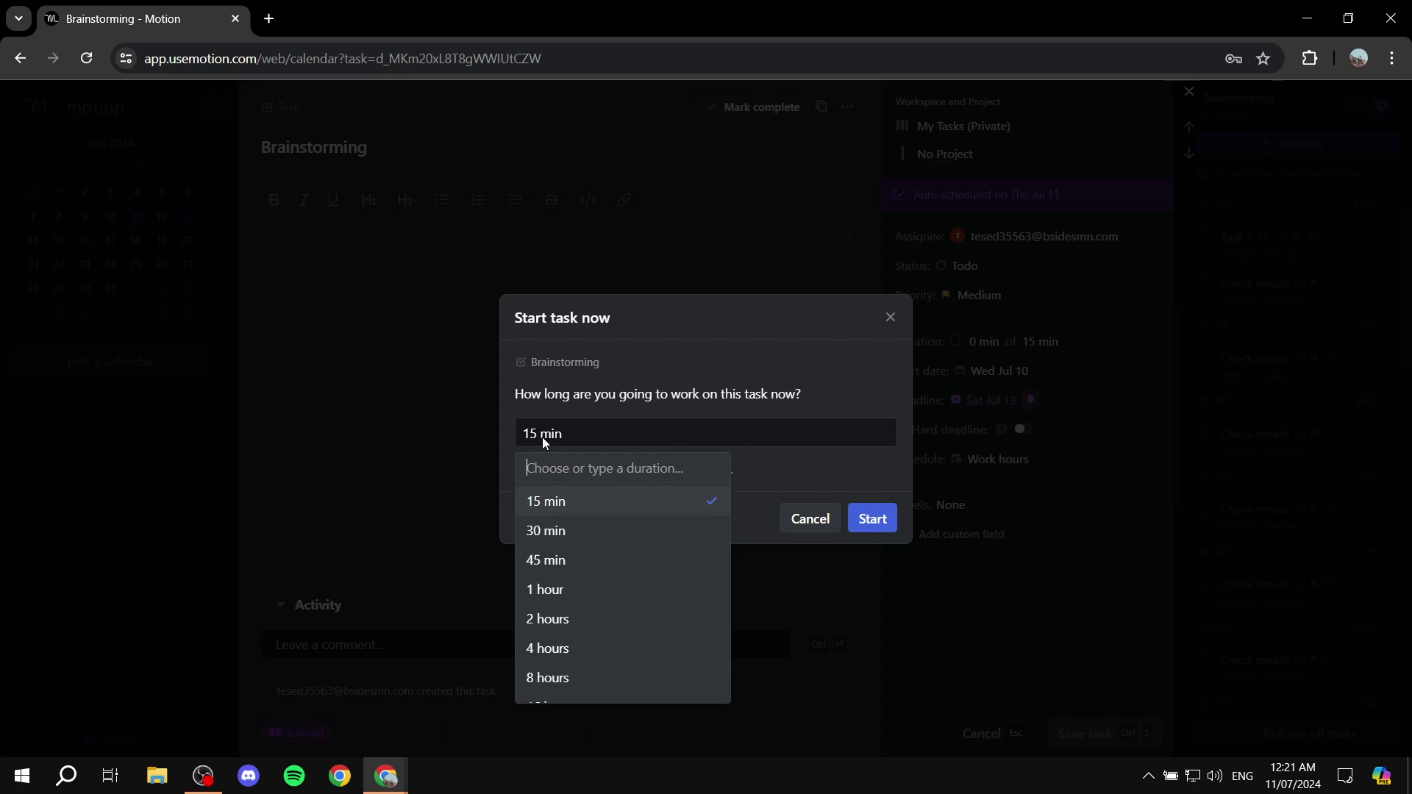
{"action": "left_click", "coordinate": [610, 528]}
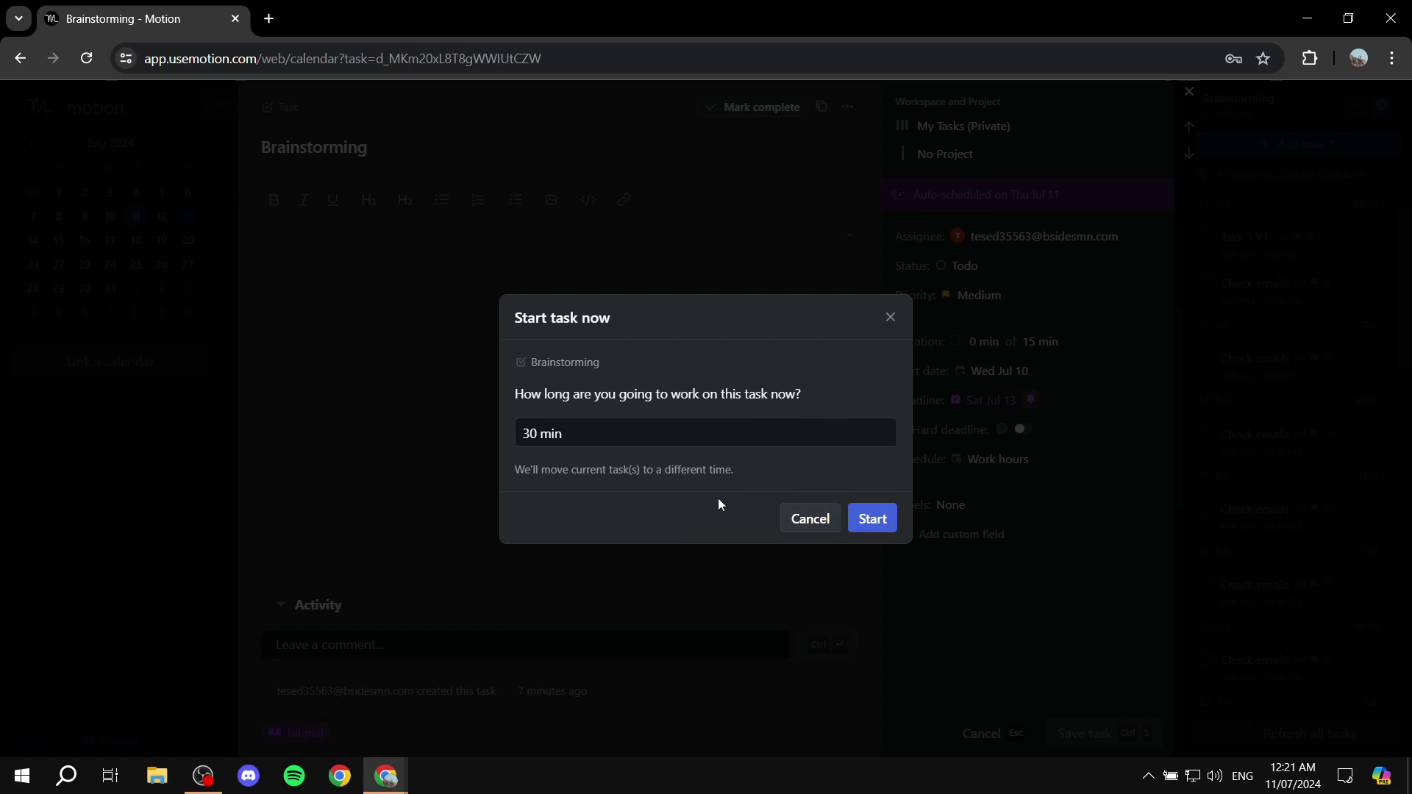
{"action": "left_click", "coordinate": [873, 516]}
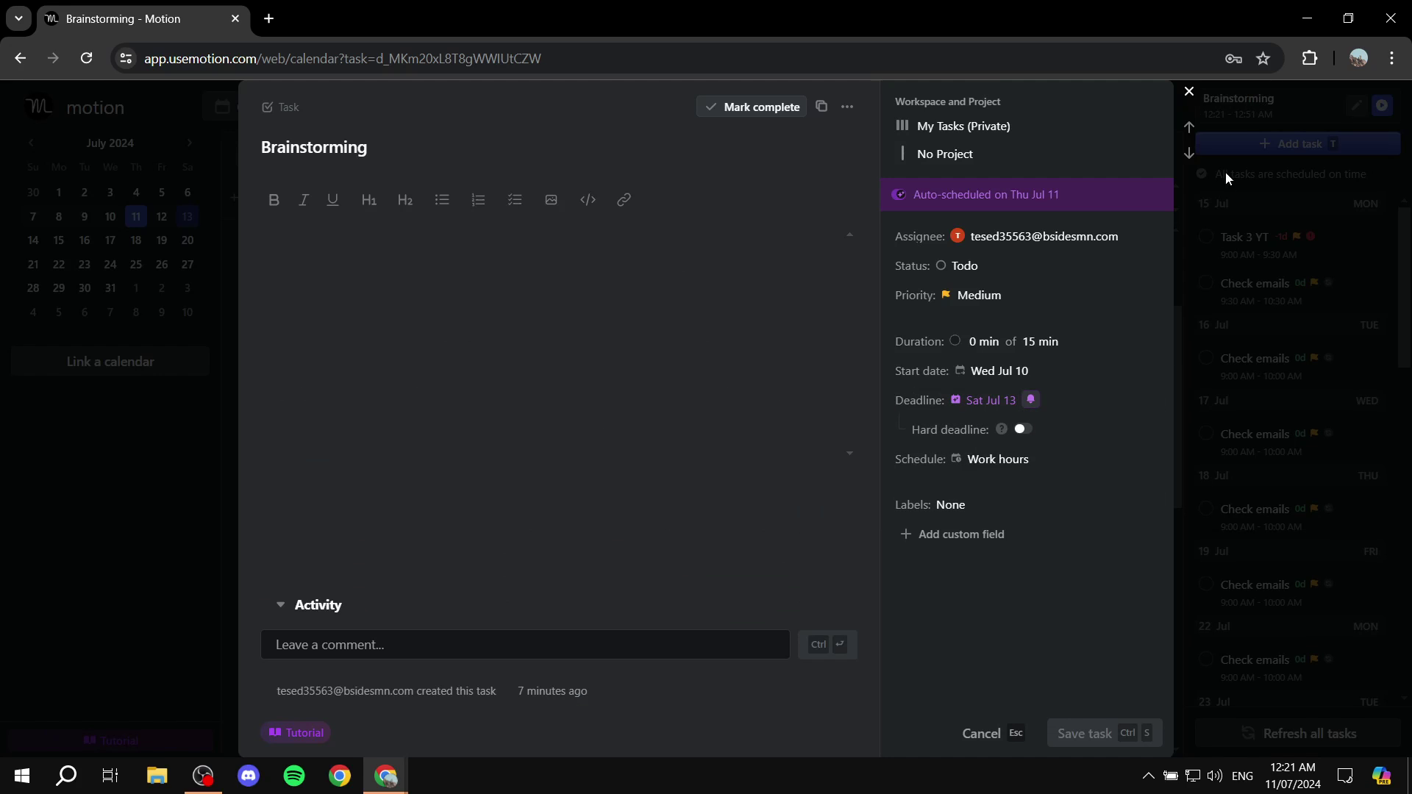
Close Brainstorming's details and show Jul 14–20, with Task 3 YT and Check emails on Monday
{"action": "left_click", "coordinate": [1190, 88]}
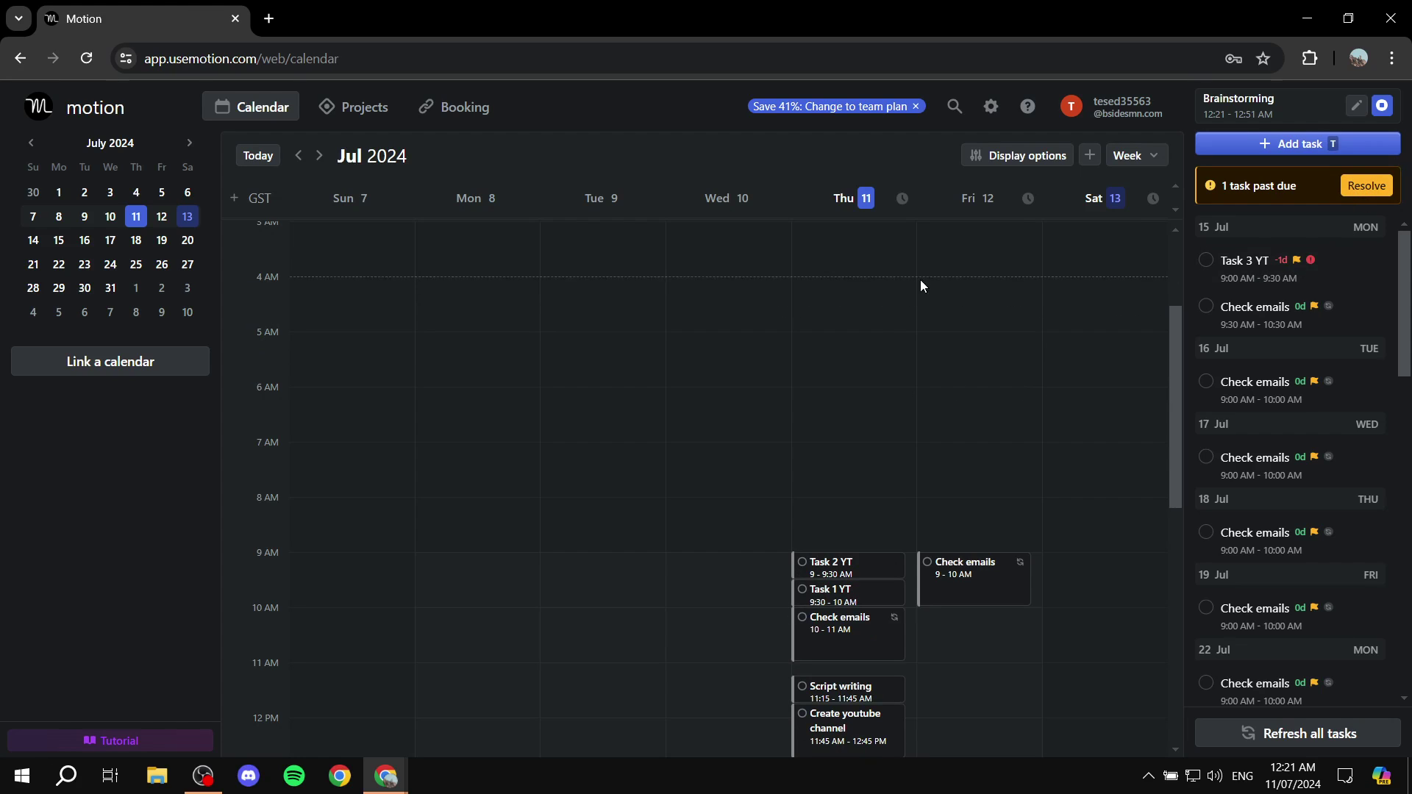
{"action": "scroll", "coordinate": [731, 397], "scroll_direction": "down", "scroll_amount": 5}
{"action": "scroll", "coordinate": [1140, 351], "scroll_direction": "up", "scroll_amount": 6}
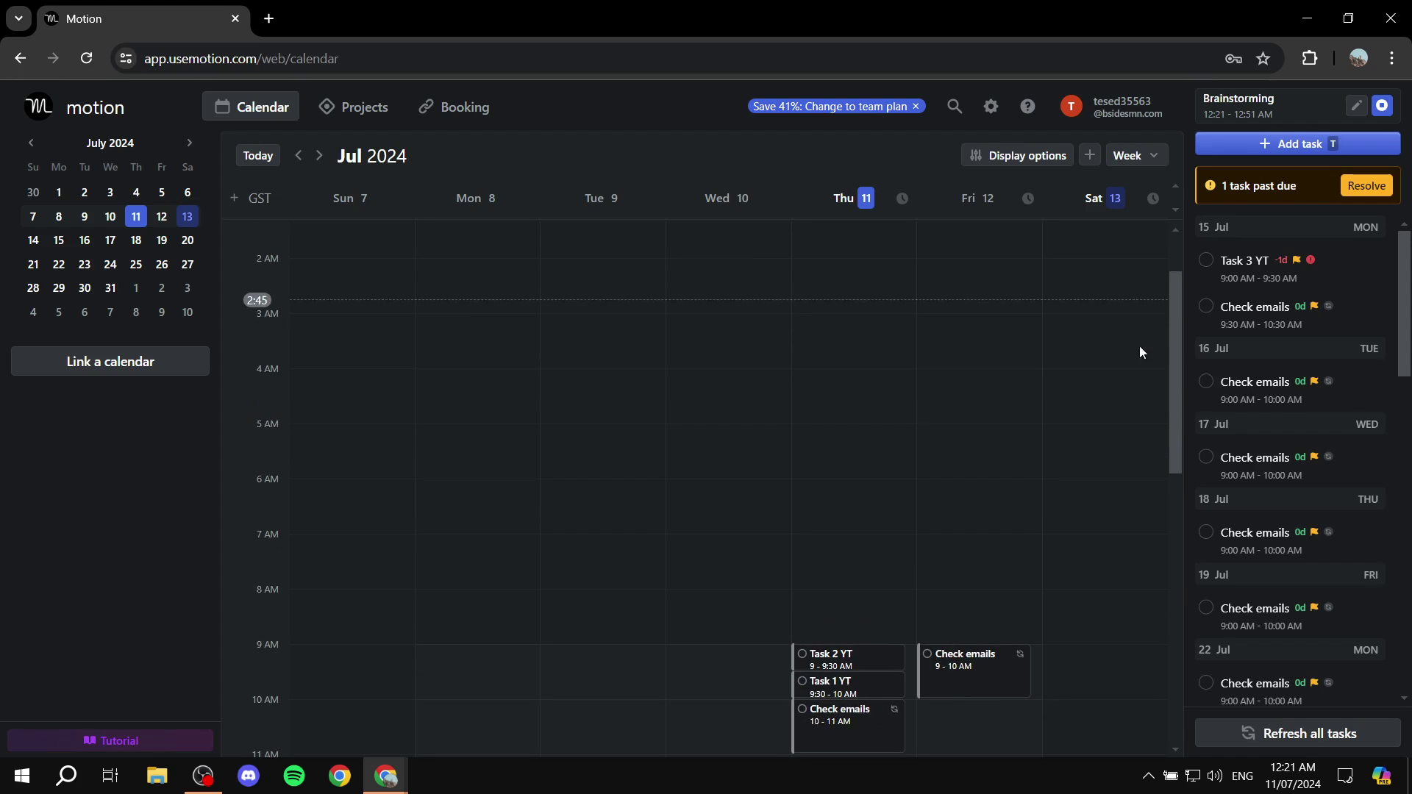
{"action": "scroll", "coordinate": [578, 414], "scroll_direction": "down", "scroll_amount": 5}
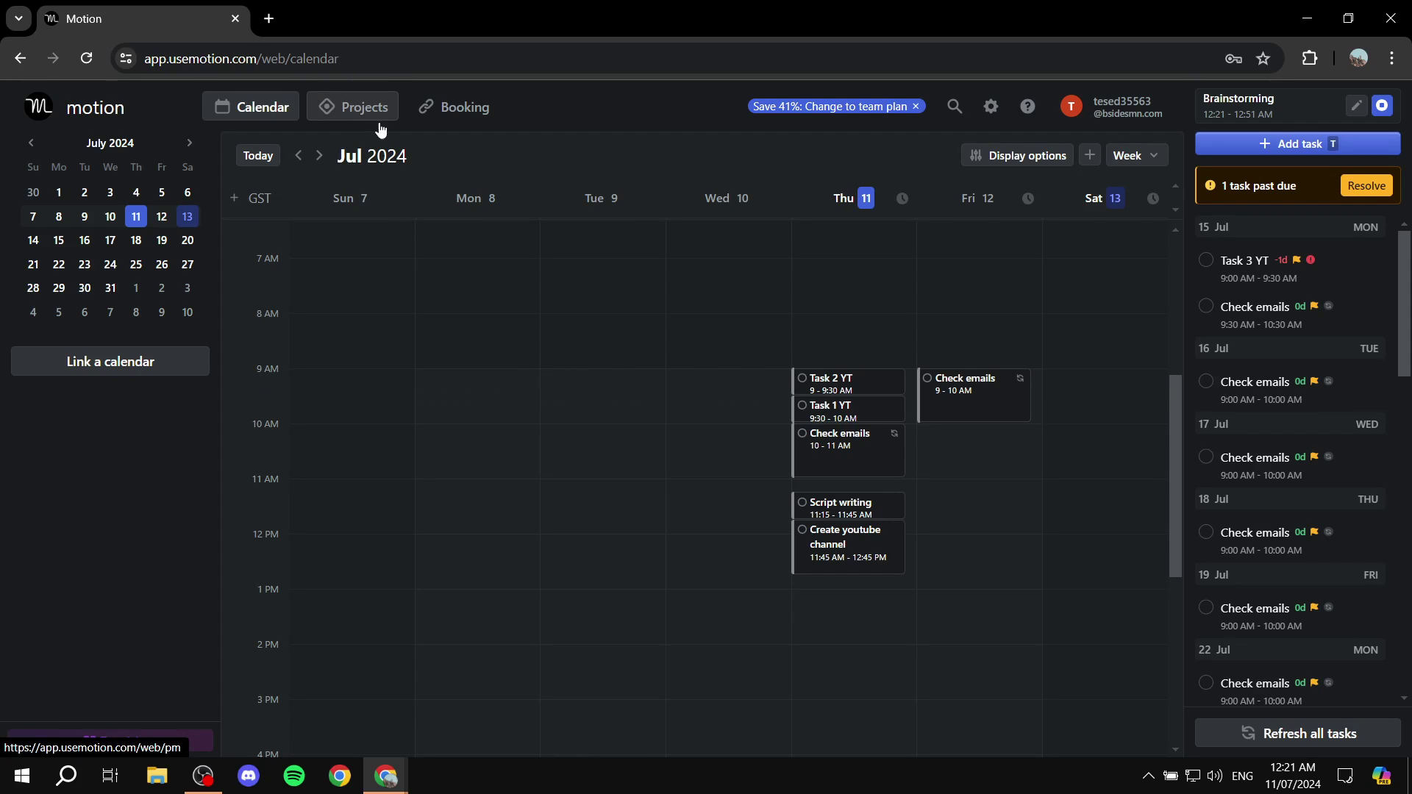
{"action": "scroll", "coordinate": [592, 298], "scroll_direction": "up", "scroll_amount": 2}
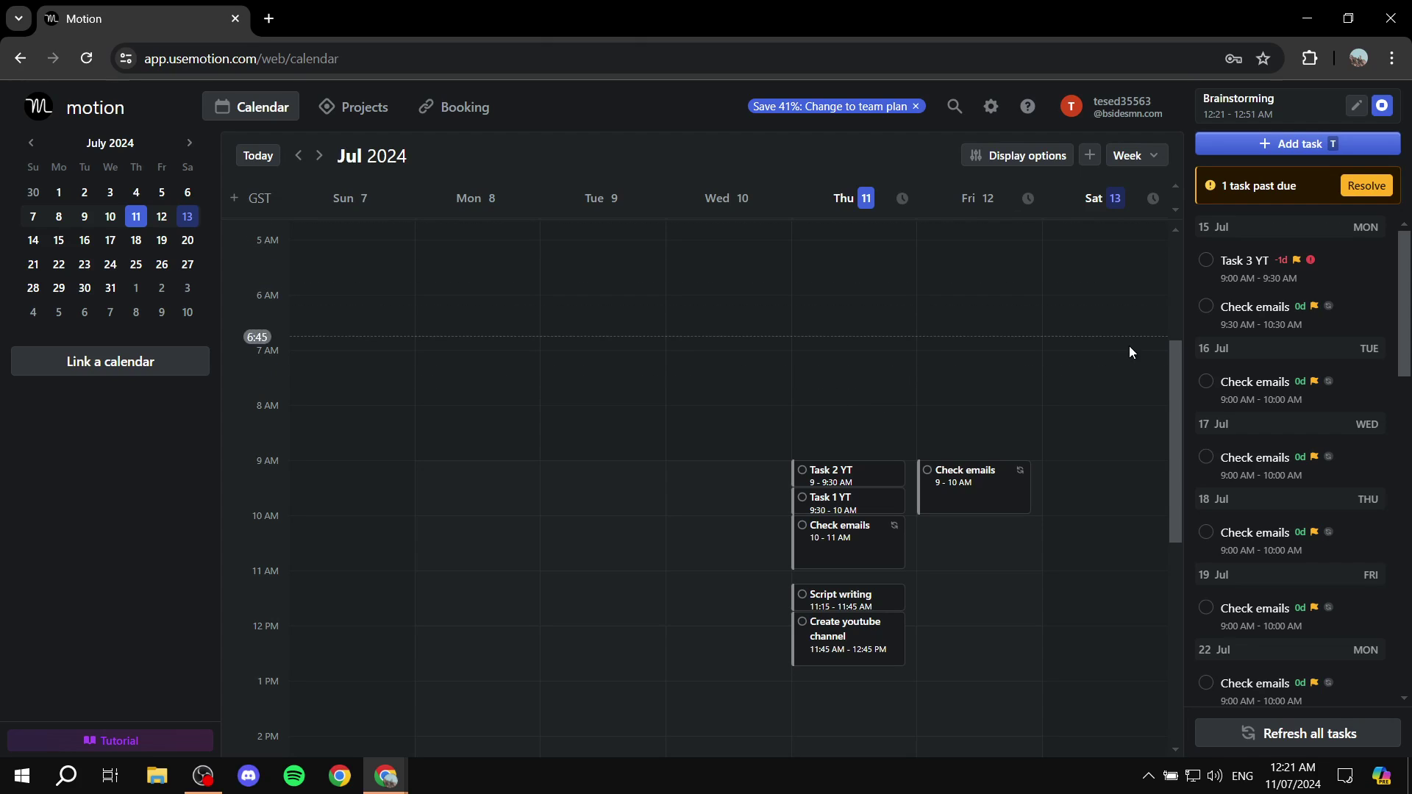
{"action": "left_click", "coordinate": [59, 241]}
{"action": "scroll", "coordinate": [486, 514], "scroll_direction": "down", "scroll_amount": 1}
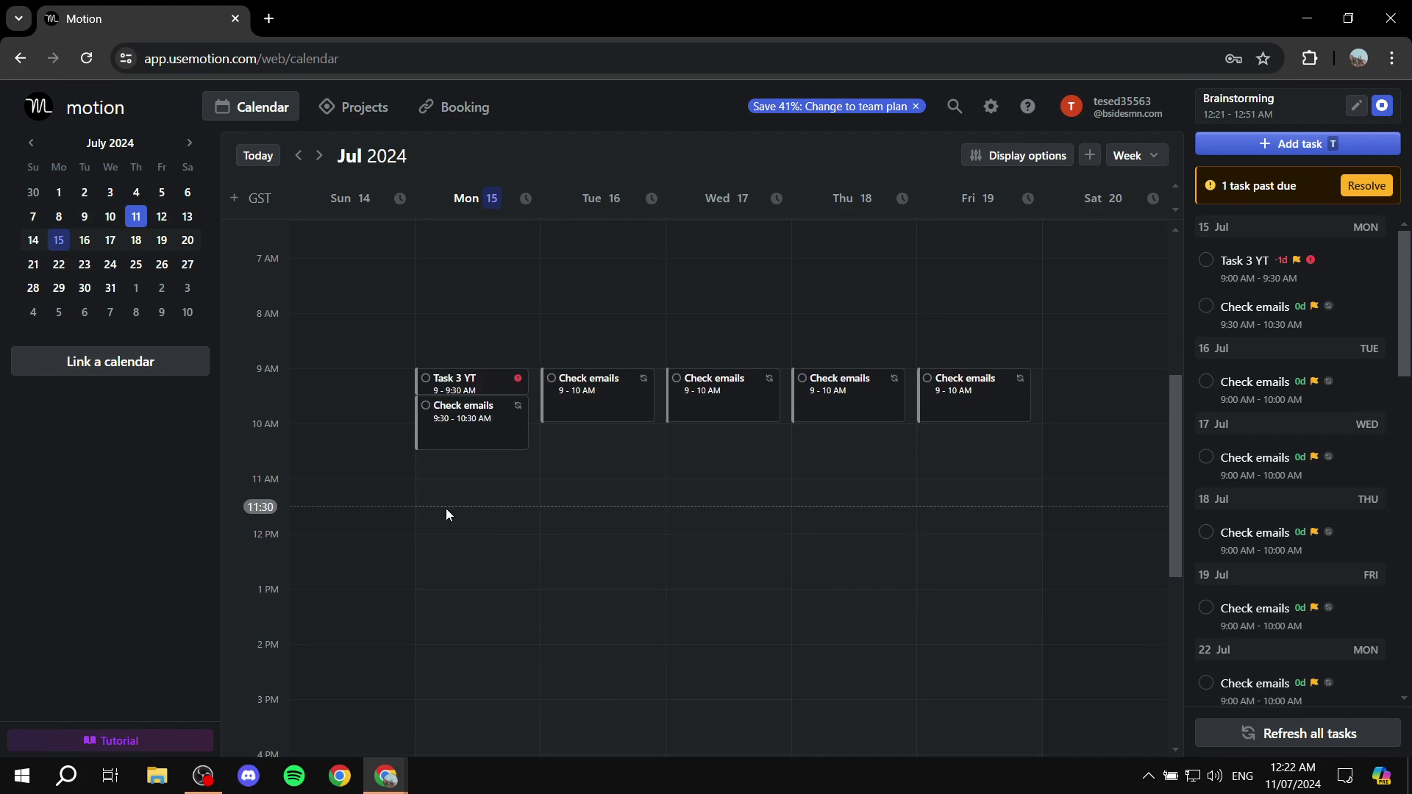
{"action": "scroll", "coordinate": [427, 489], "scroll_direction": "down", "scroll_amount": 4}
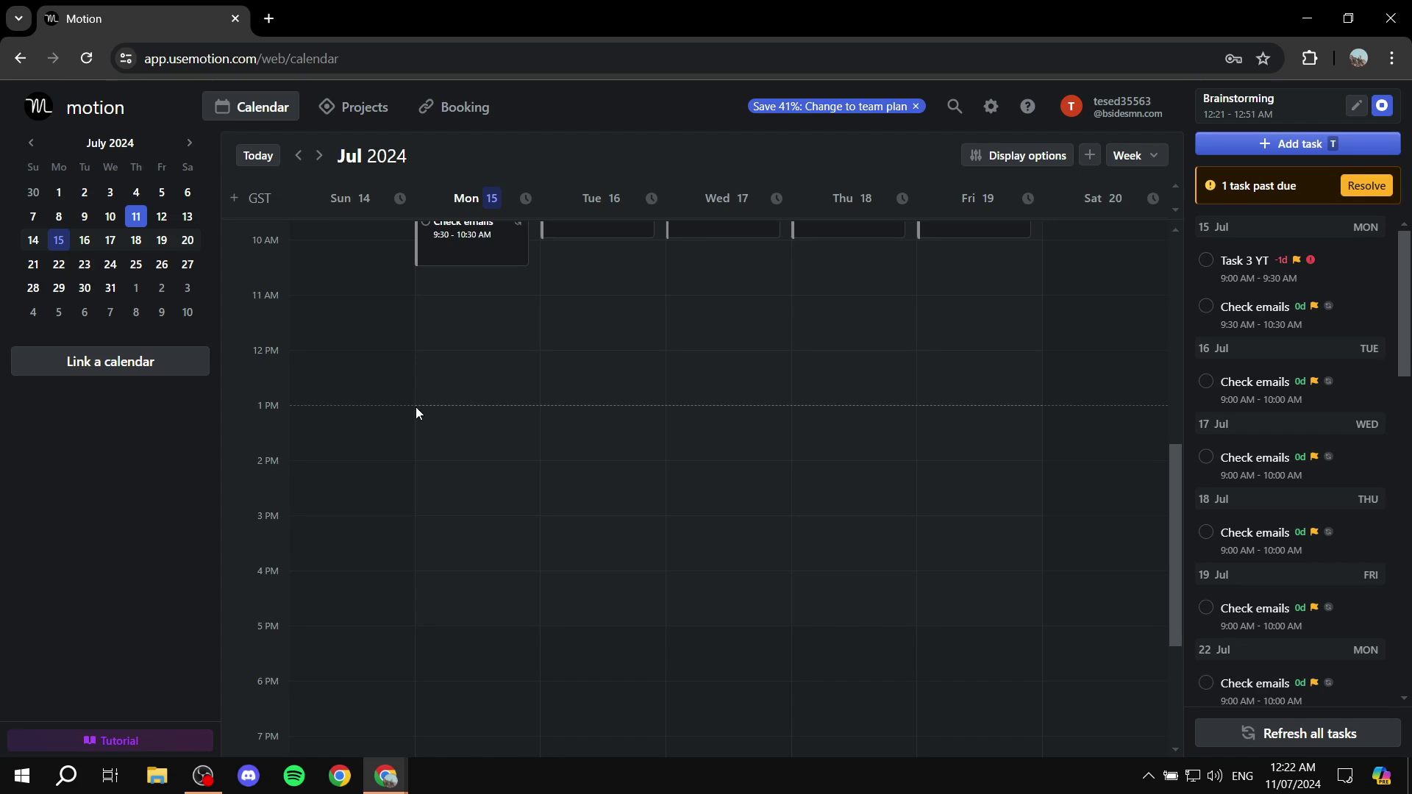
Create a 'Water the plants' task for Mon Jul 15, 1–2 PM
{"action": "left_click_drag", "start_coordinate": [417, 409], "coordinate": [535, 456]}
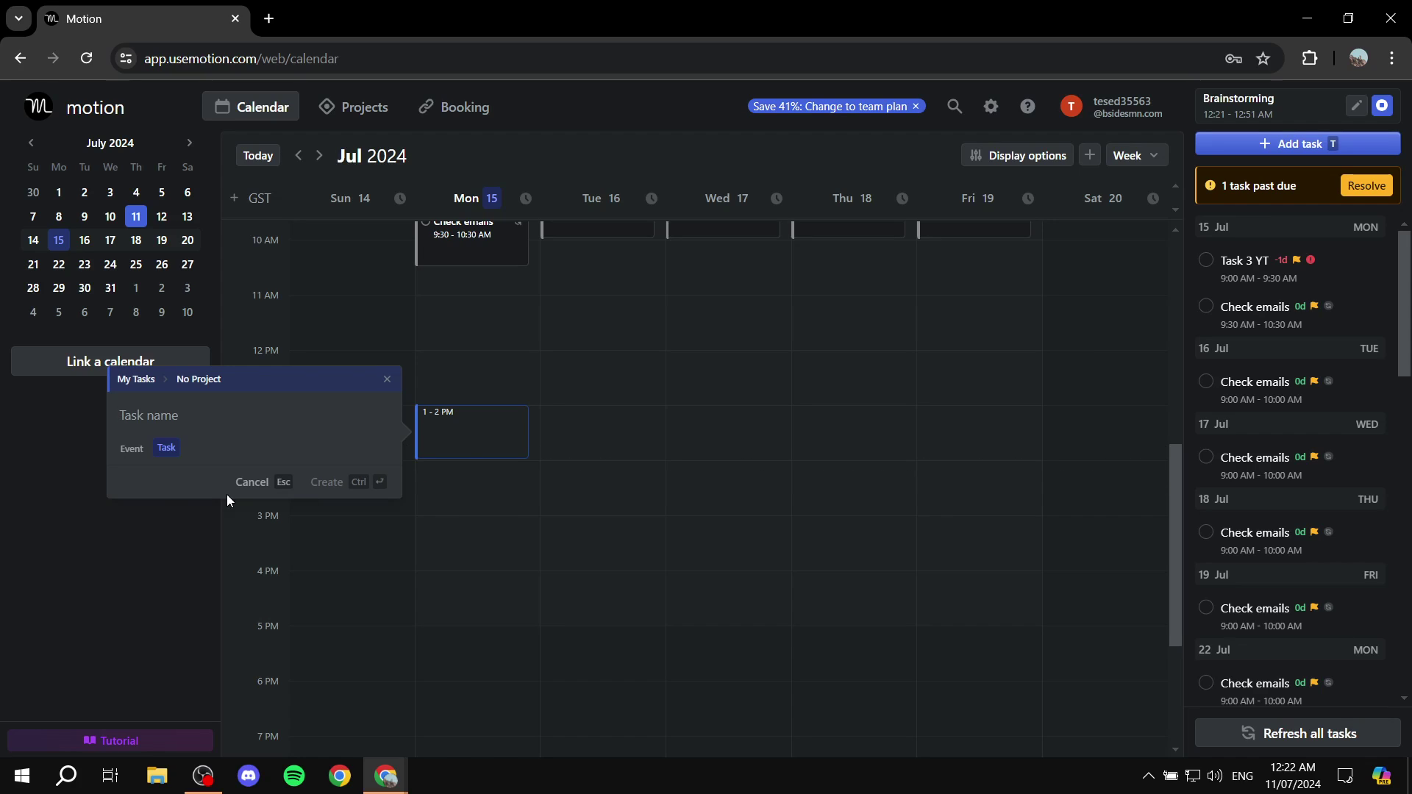
{"action": "left_click", "coordinate": [130, 449]}
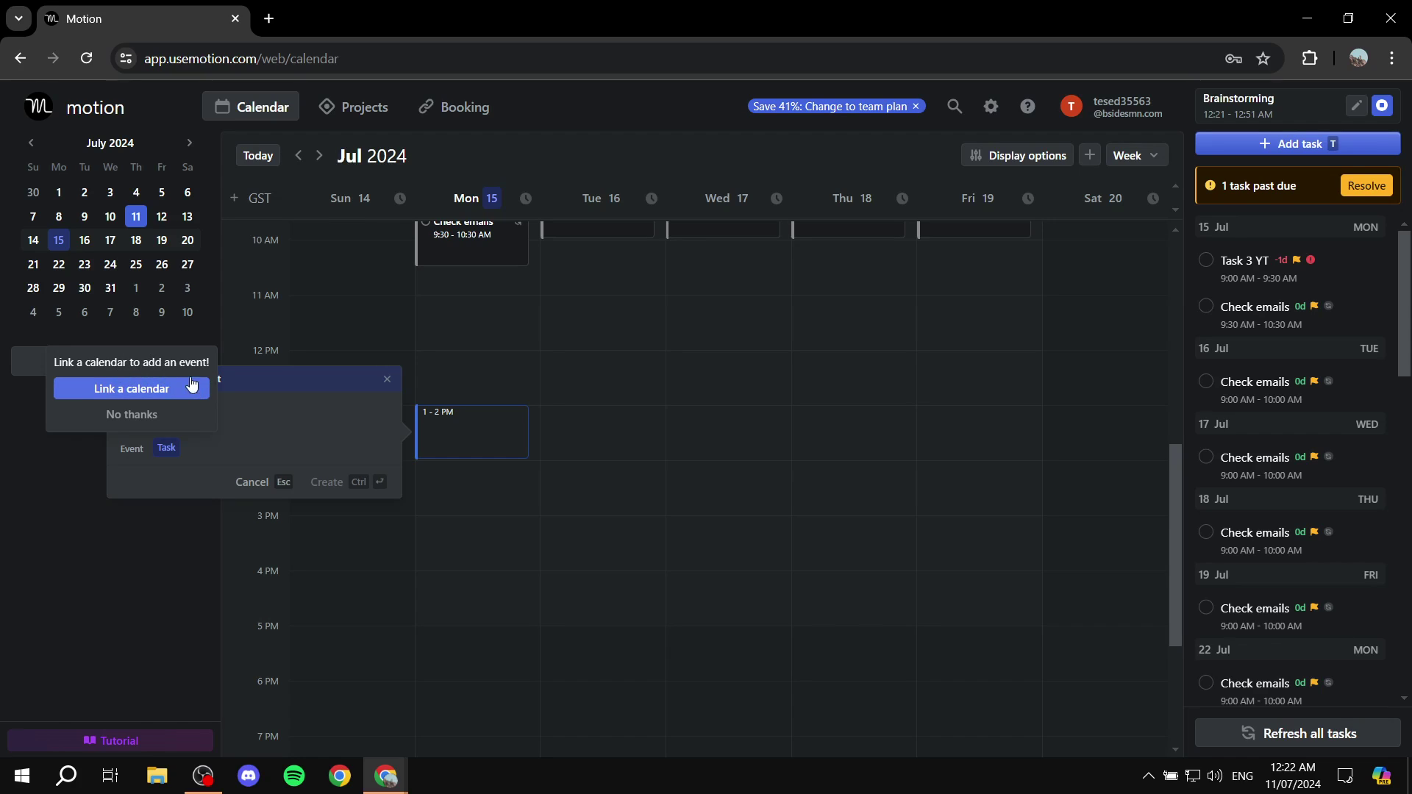
{"action": "left_click", "coordinate": [169, 455]}
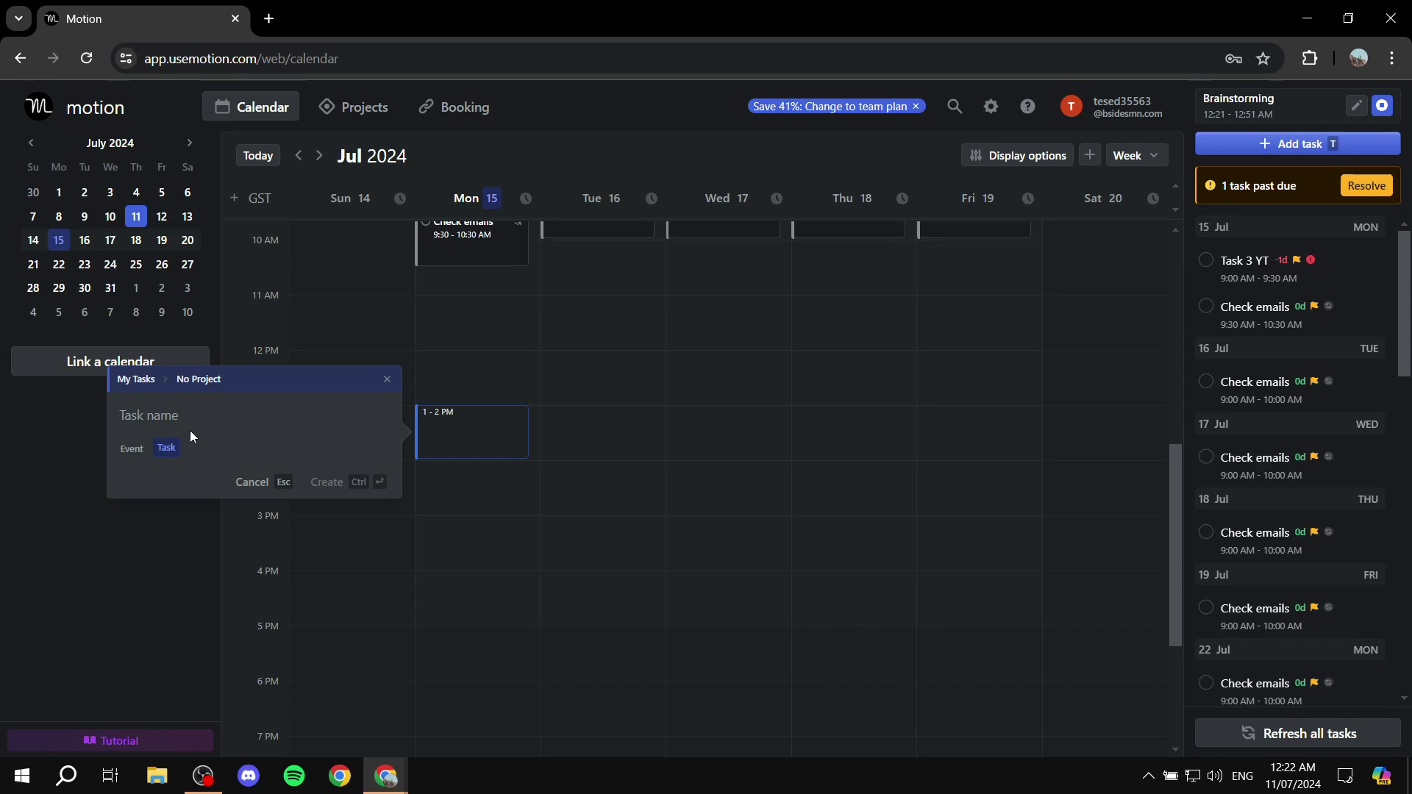
{"action": "type", "text": "Water the plants"}
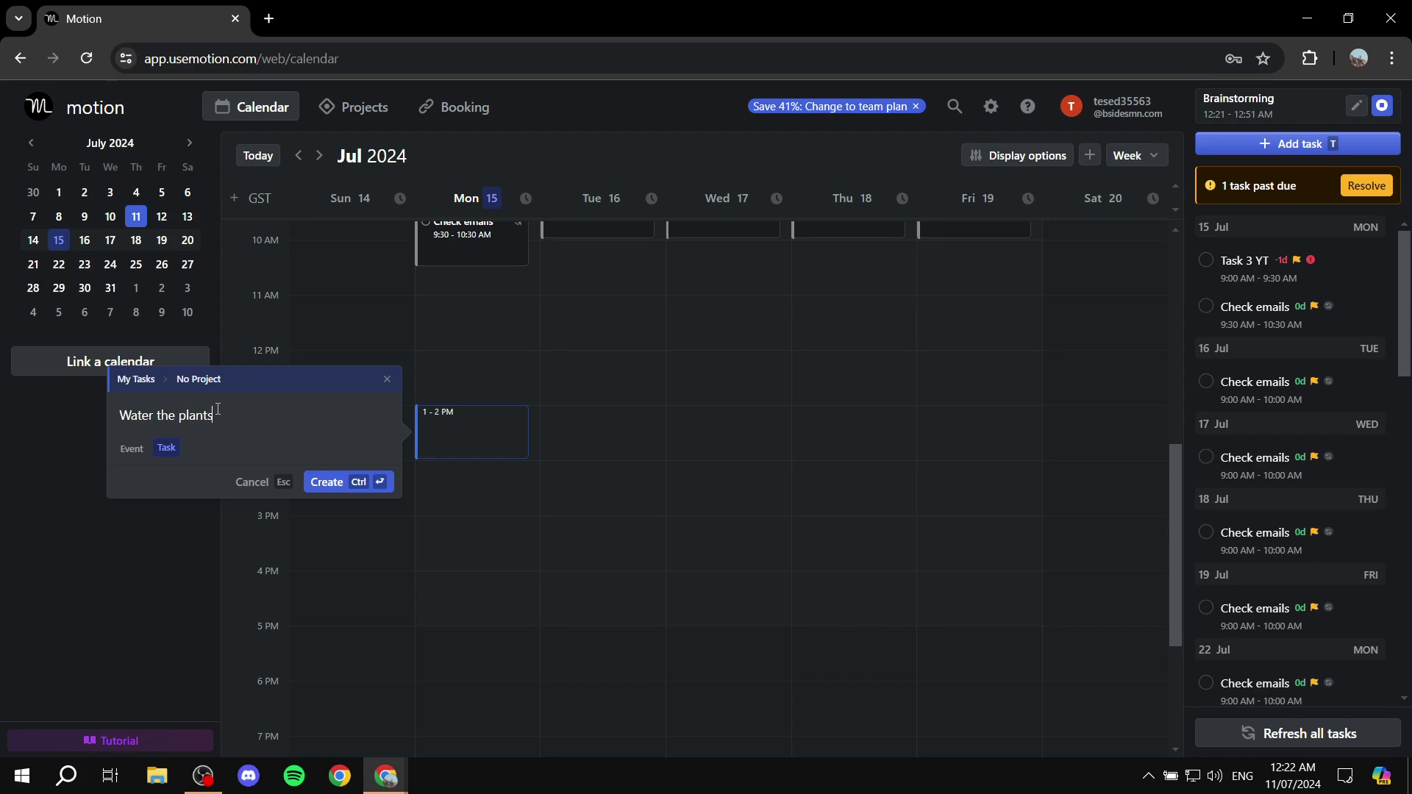
{"action": "left_click", "coordinate": [323, 480]}
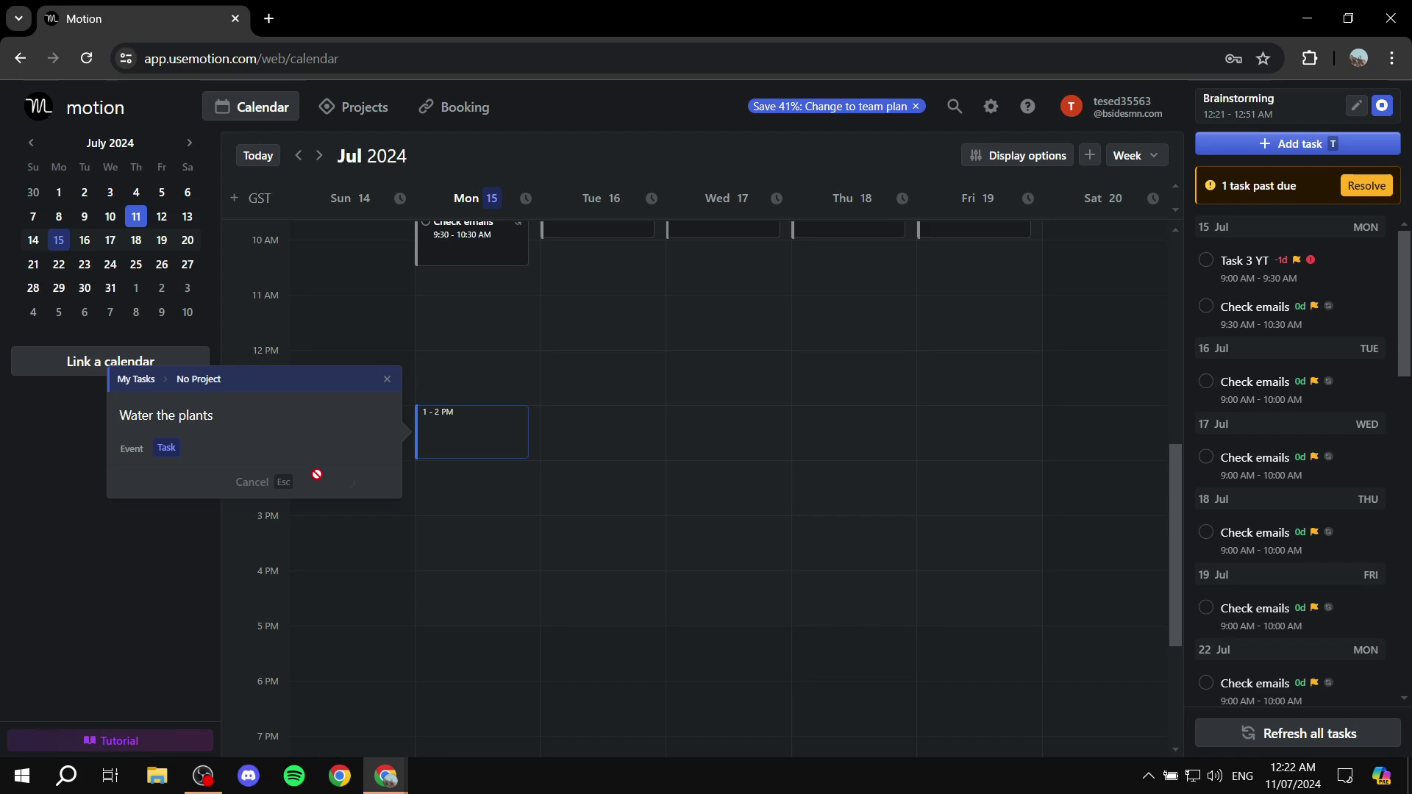
Mark 15 min of Water the plants' 1 hour as completed and save the task
{"action": "left_click", "coordinate": [482, 452]}
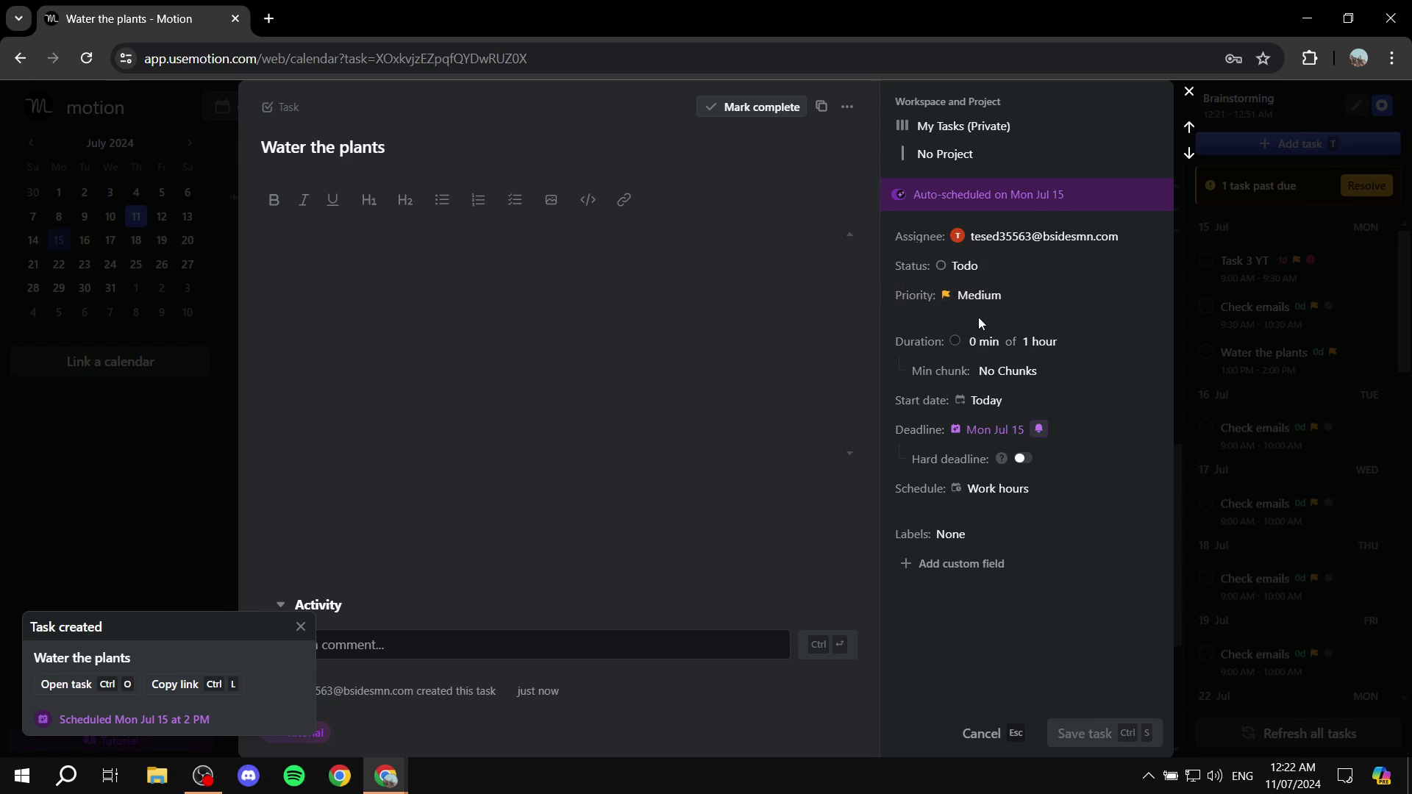
{"action": "left_click", "coordinate": [978, 342]}
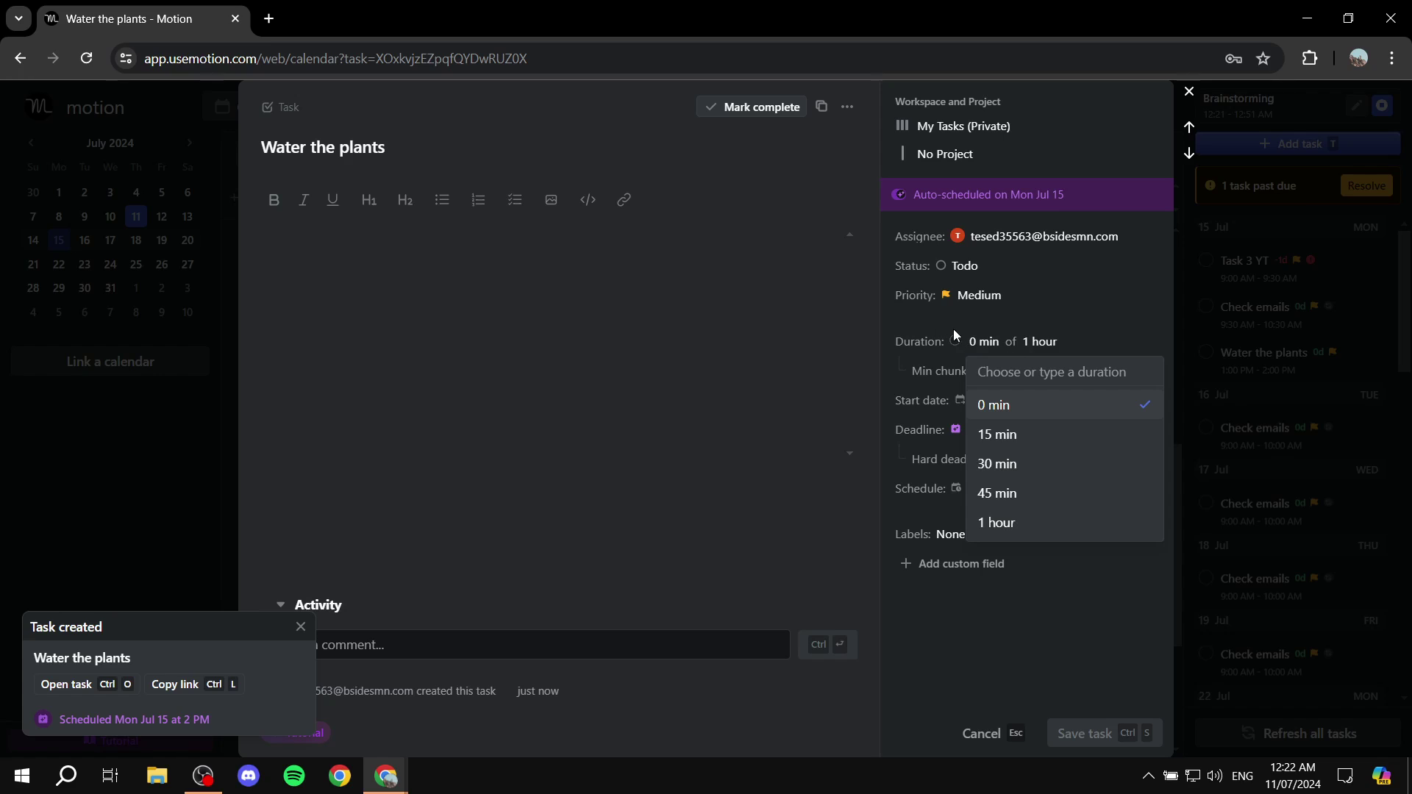
{"action": "left_click", "coordinate": [1000, 433]}
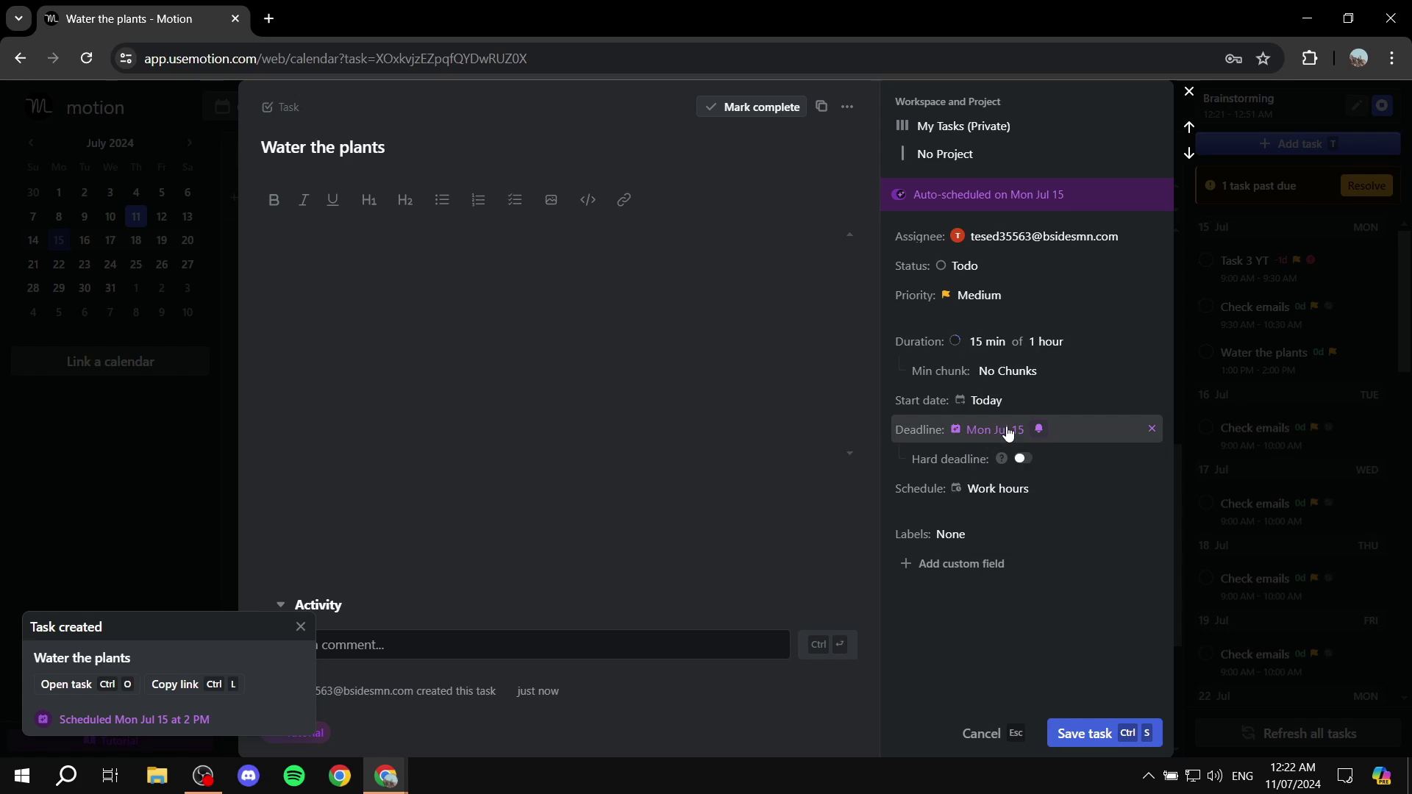
{"action": "left_click", "coordinate": [975, 344]}
{"action": "left_click", "coordinate": [1049, 404]}
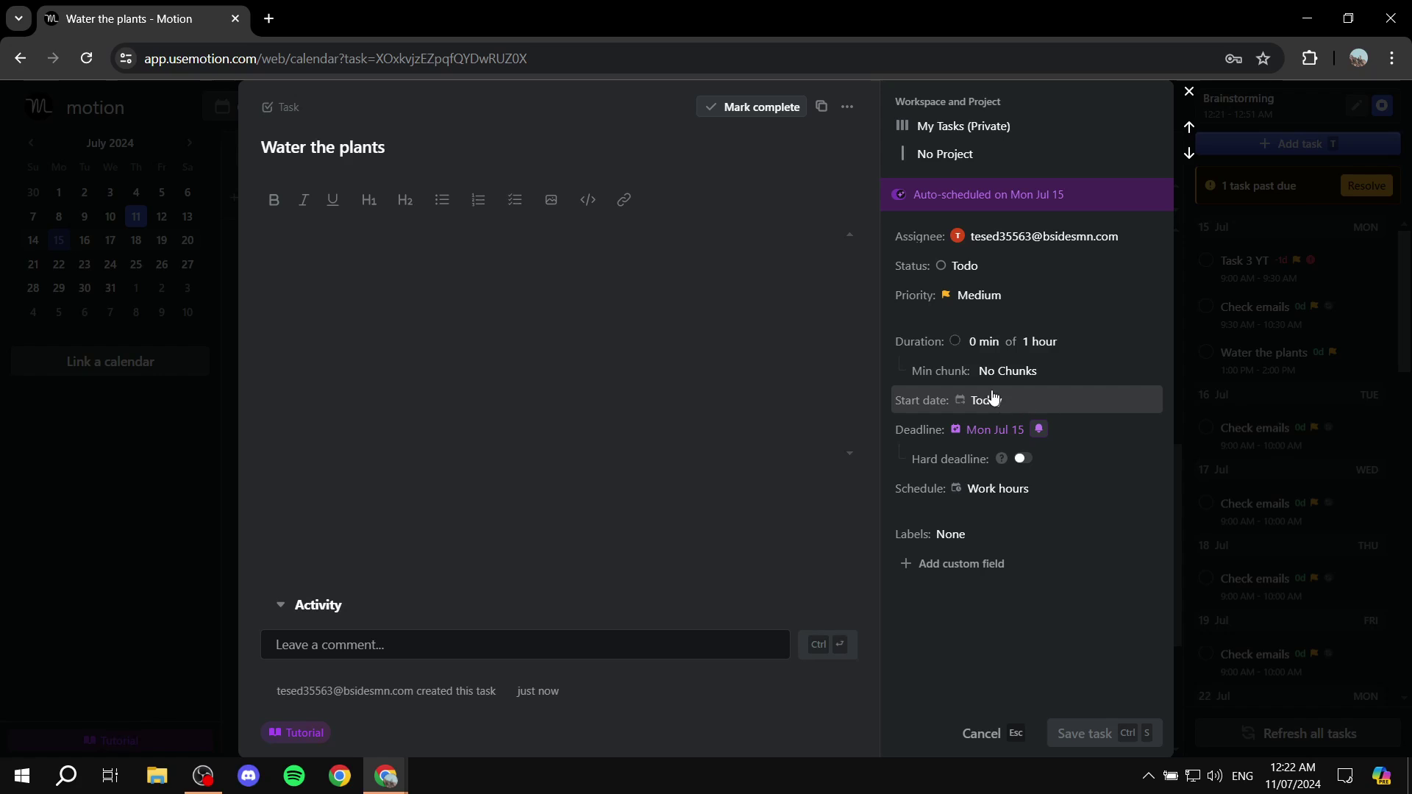
{"action": "left_click", "coordinate": [984, 342]}
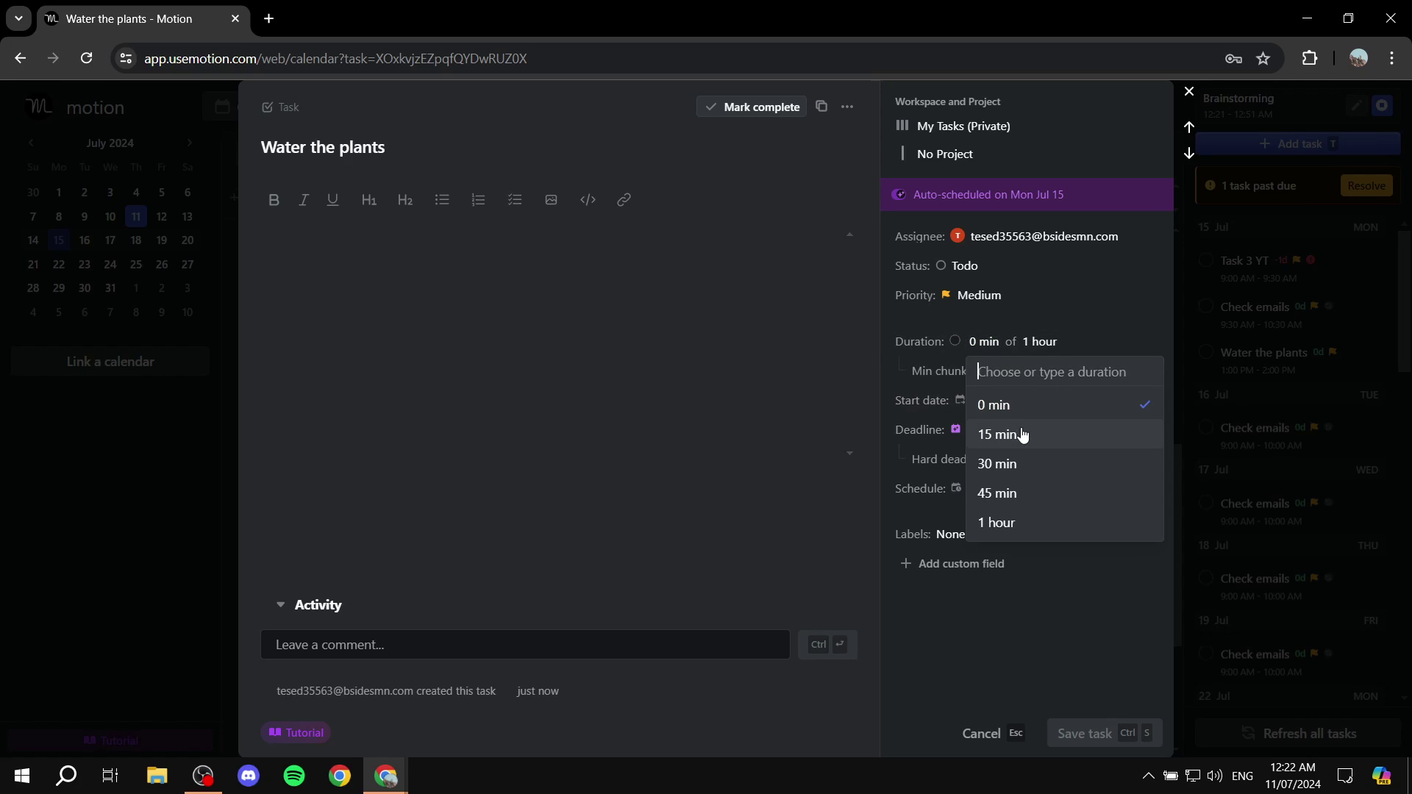
{"action": "left_click", "coordinate": [985, 434]}
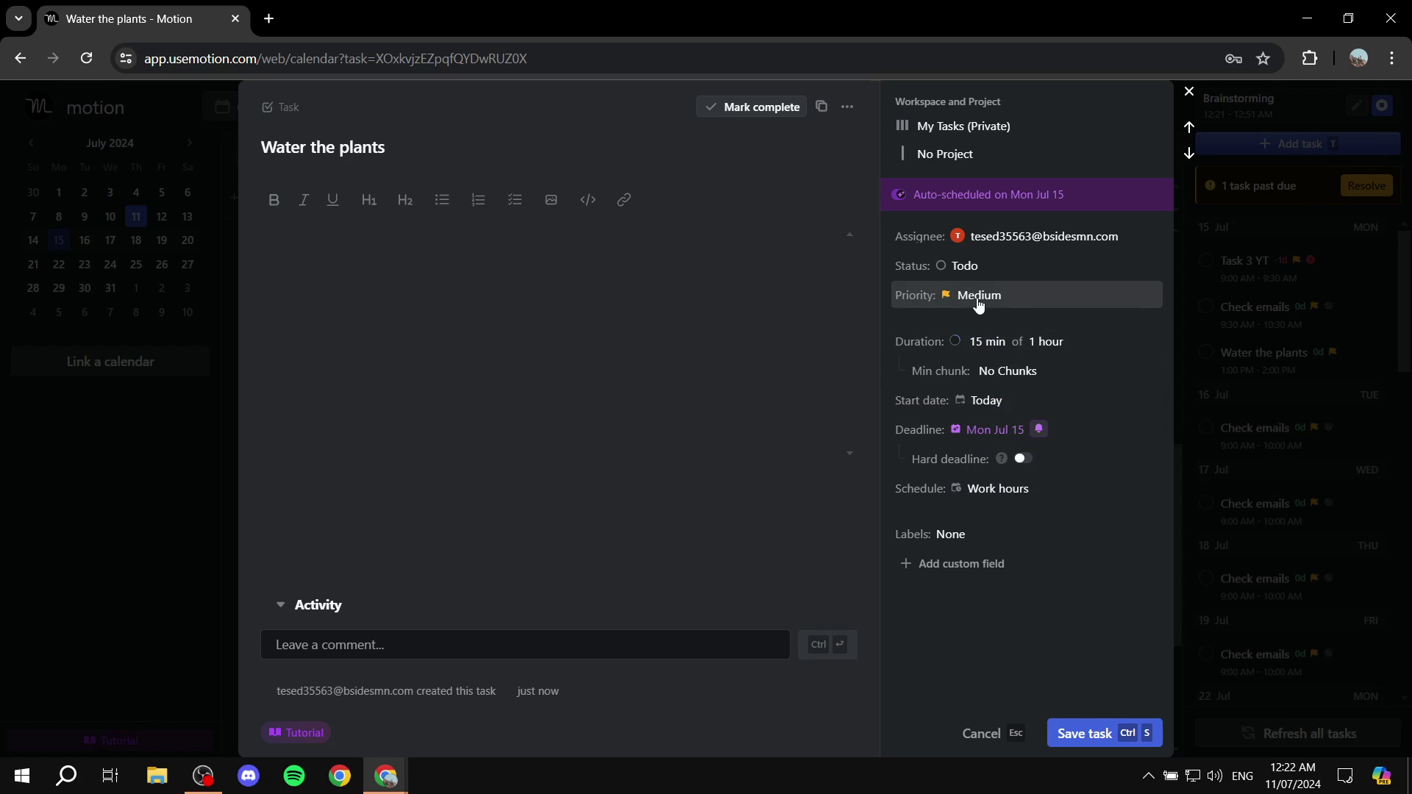
{"action": "left_click", "coordinate": [1000, 403]}
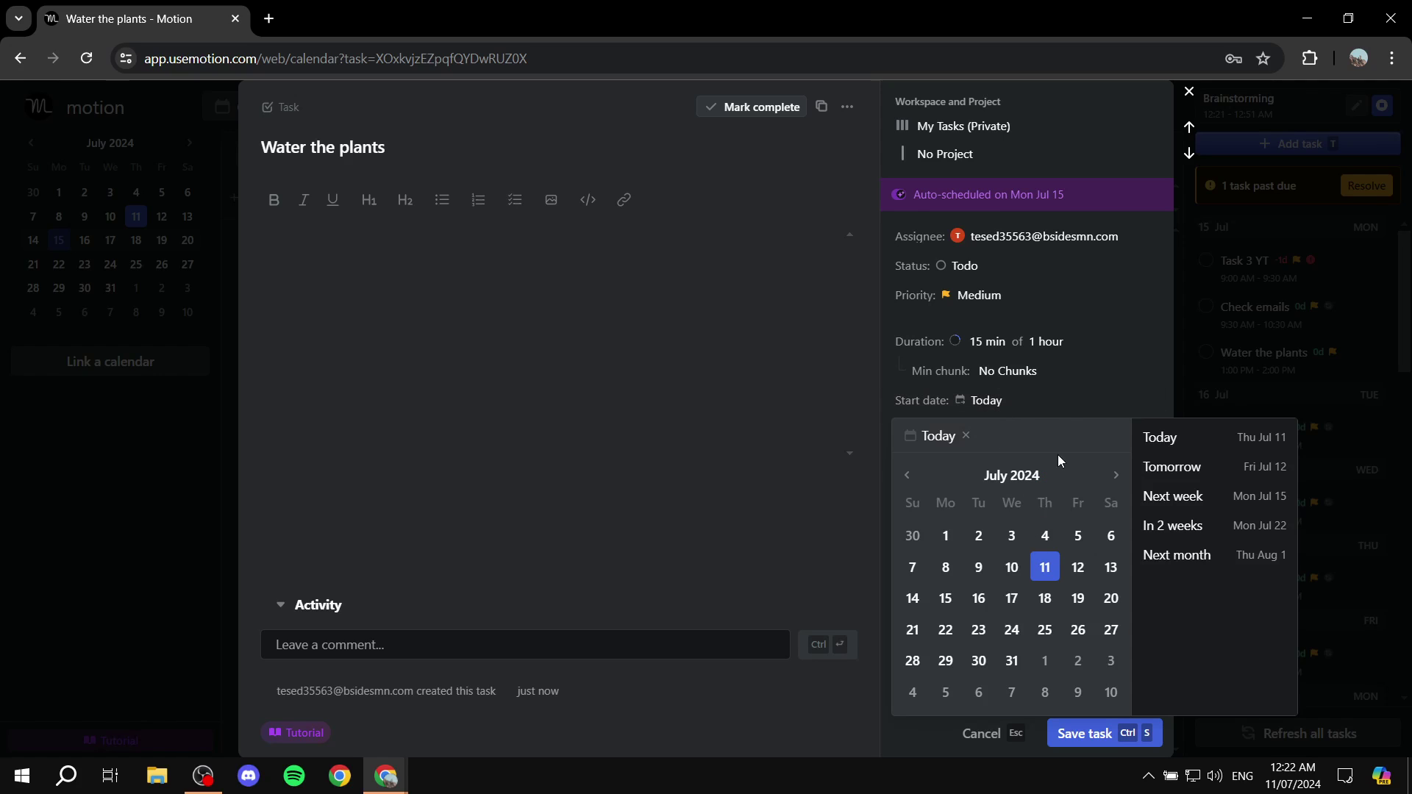
{"action": "left_click", "coordinate": [1061, 397]}
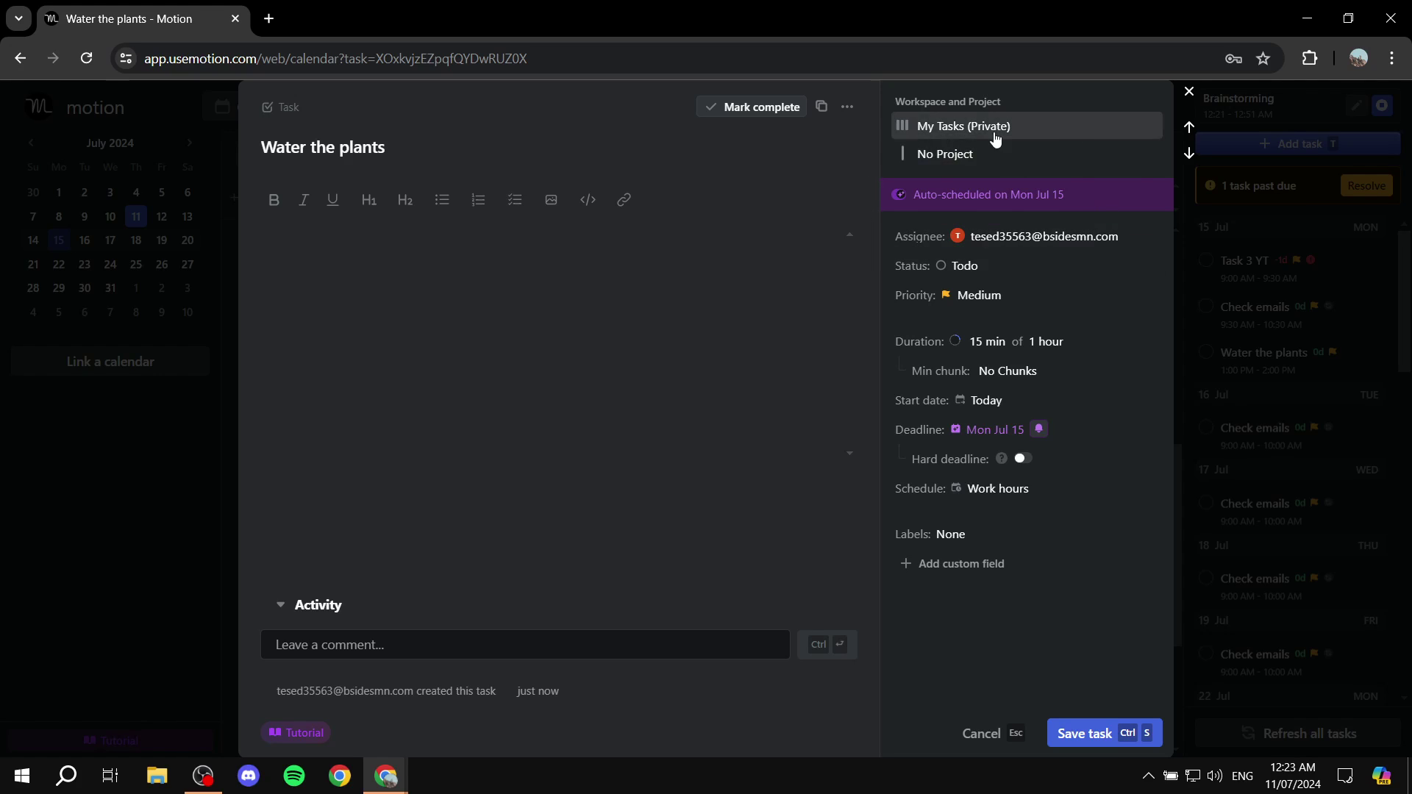
{"action": "left_click", "coordinate": [1125, 732]}
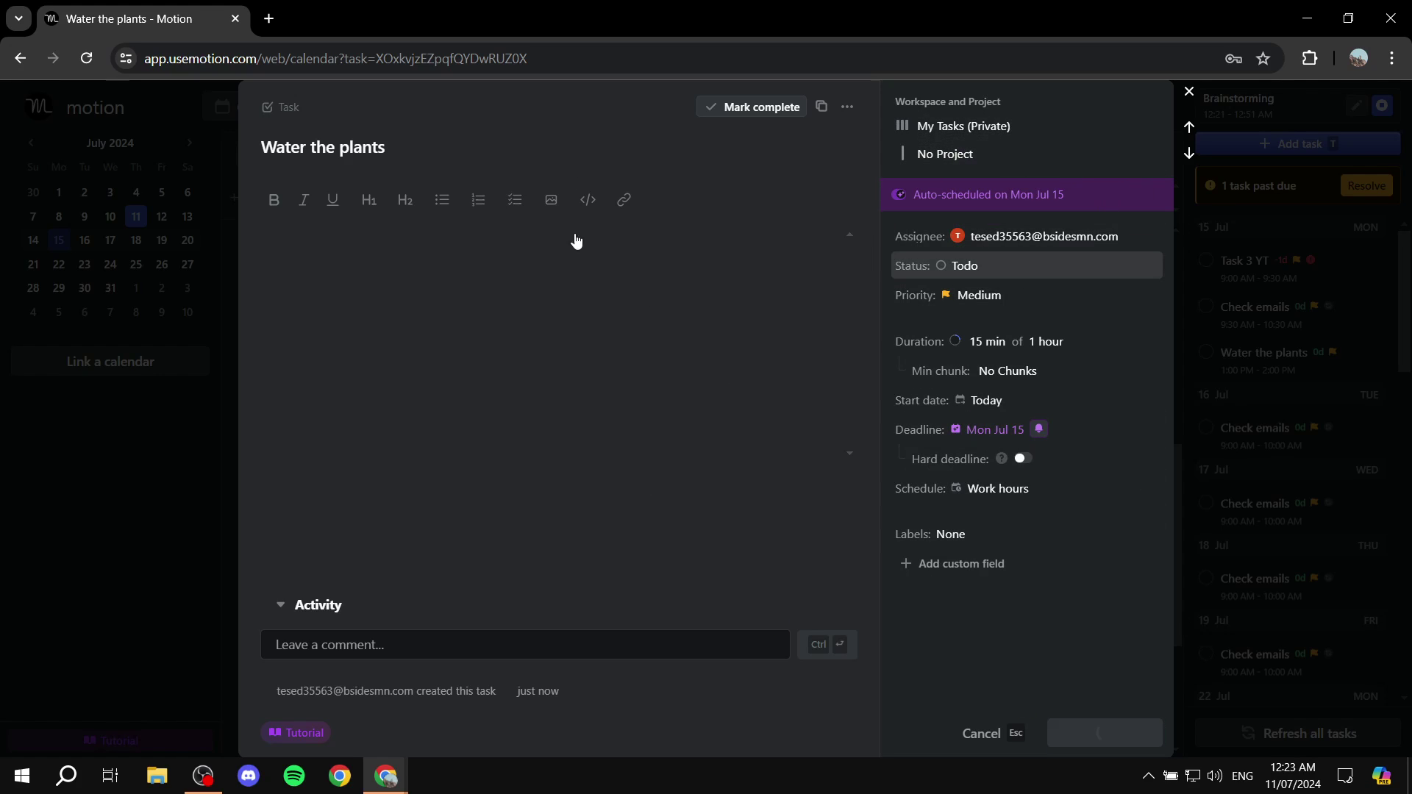
Reopen Water the plants and reset its completed time to 0 min
{"action": "left_click", "coordinate": [1237, 181]}
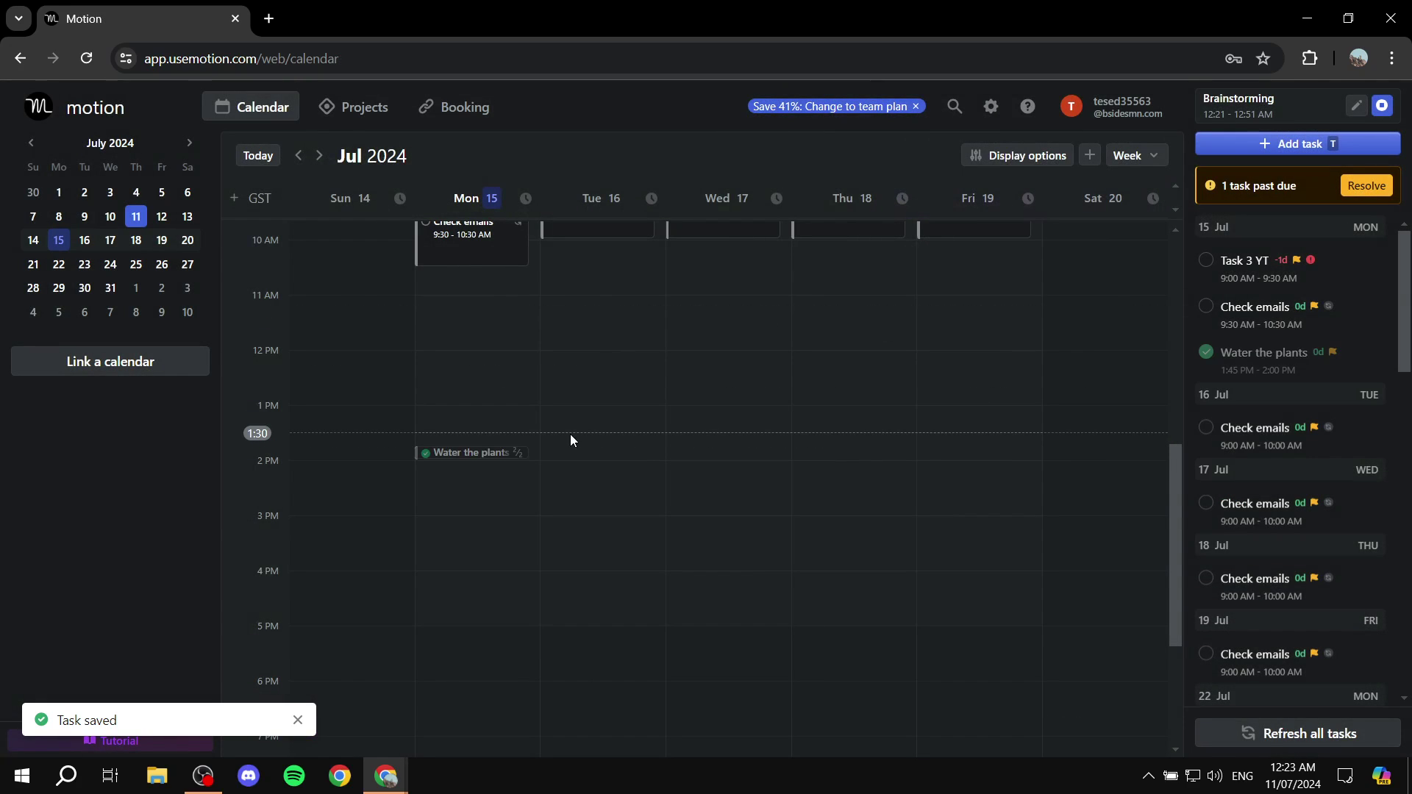
{"action": "scroll", "coordinate": [422, 452], "scroll_direction": "up", "scroll_amount": 8}
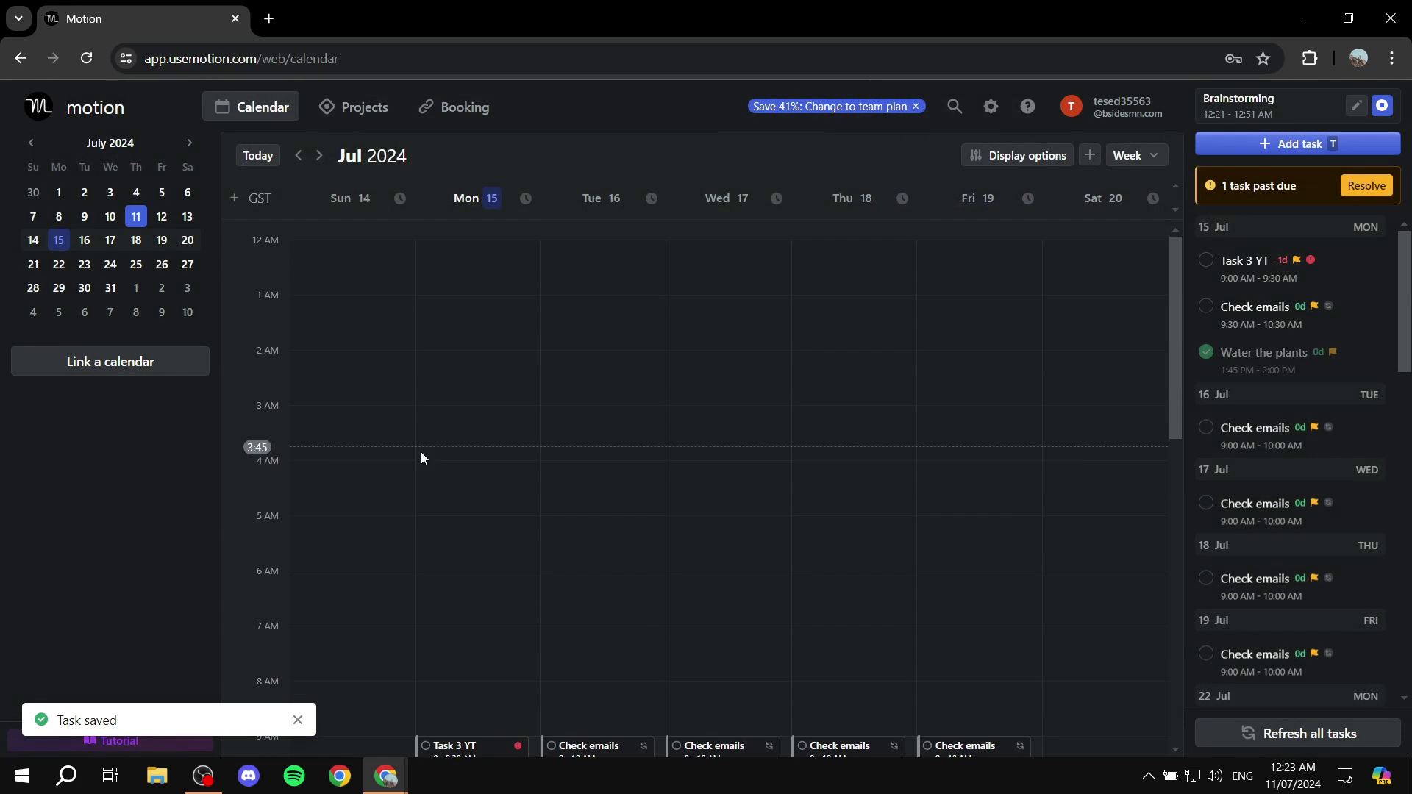
{"action": "left_click", "coordinate": [1220, 354]}
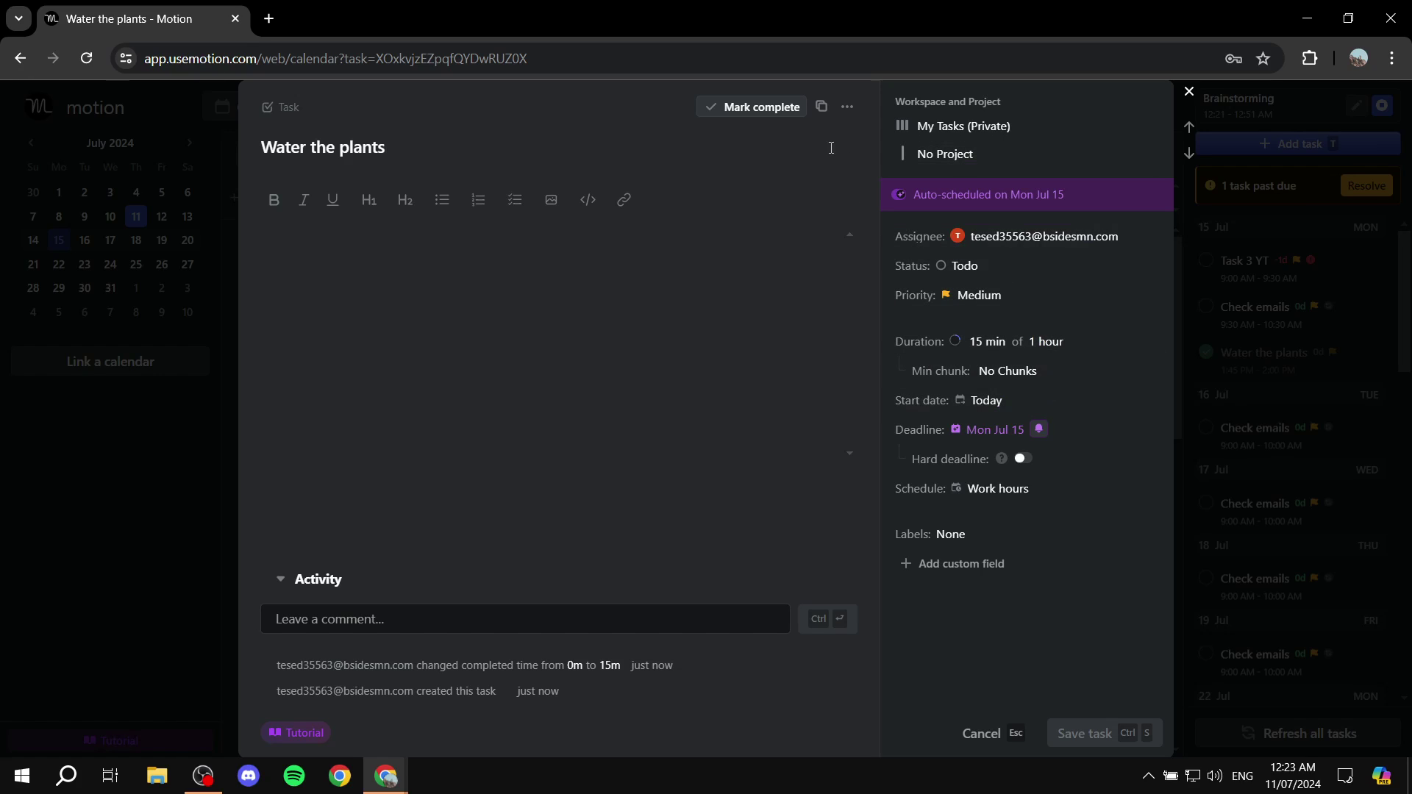
{"action": "left_click", "coordinate": [1019, 267]}
{"action": "left_click", "coordinate": [964, 364]}
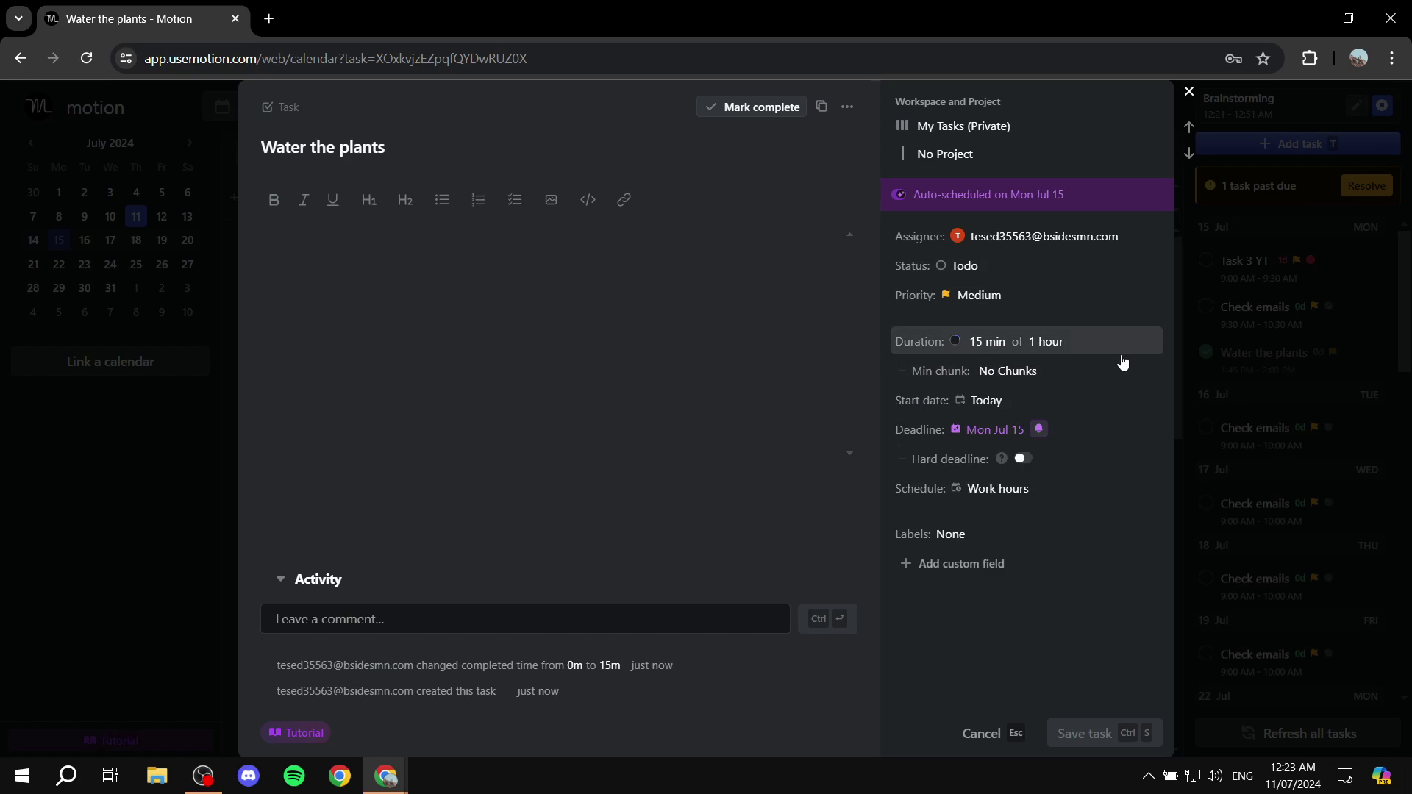
{"action": "left_click", "coordinate": [961, 343]}
{"action": "left_click", "coordinate": [994, 405]}
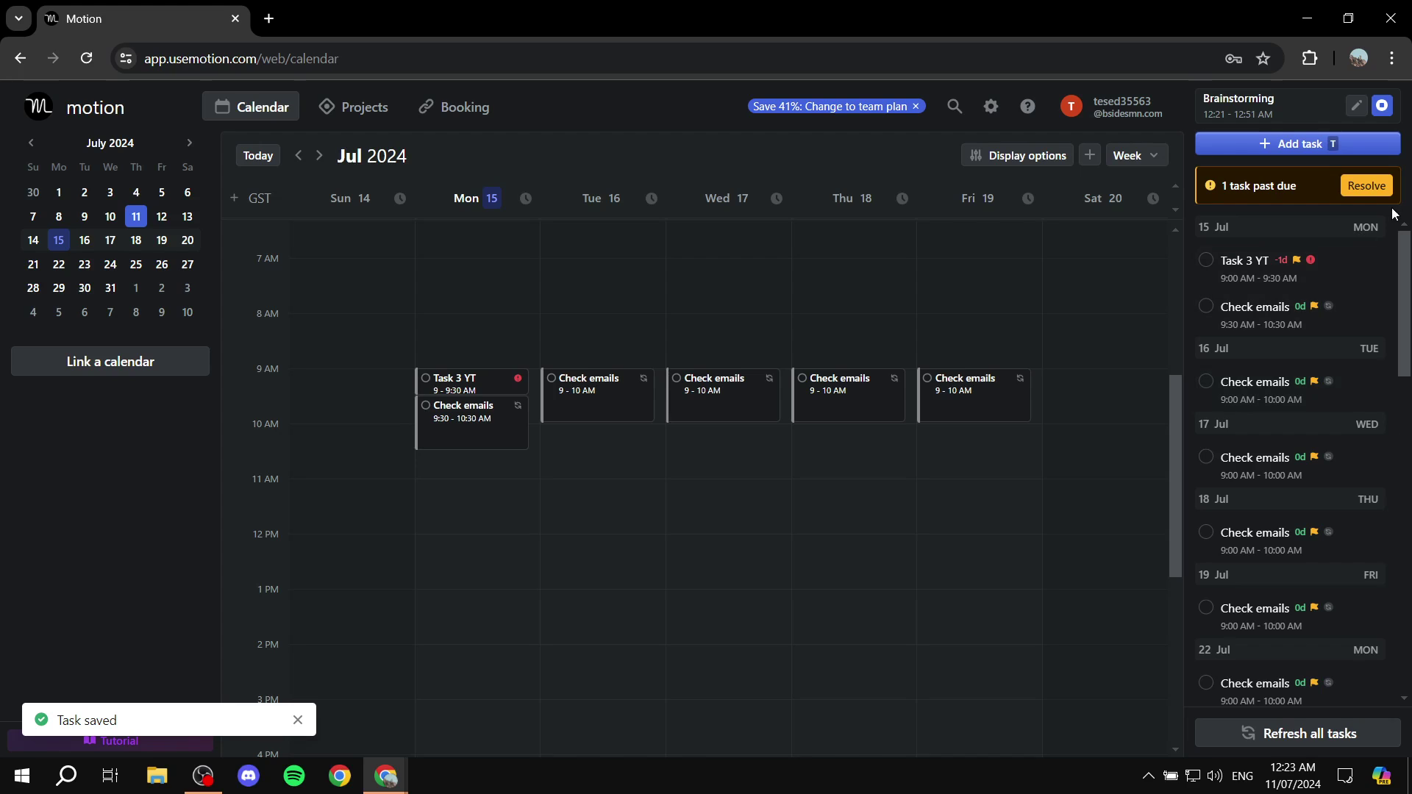
Mark Task 3 YT complete, then open the workspace's task list in Projects
{"action": "scroll", "coordinate": [920, 410], "scroll_direction": "up", "scroll_amount": 5}
{"action": "scroll", "coordinate": [527, 375], "scroll_direction": "down", "scroll_amount": 4}
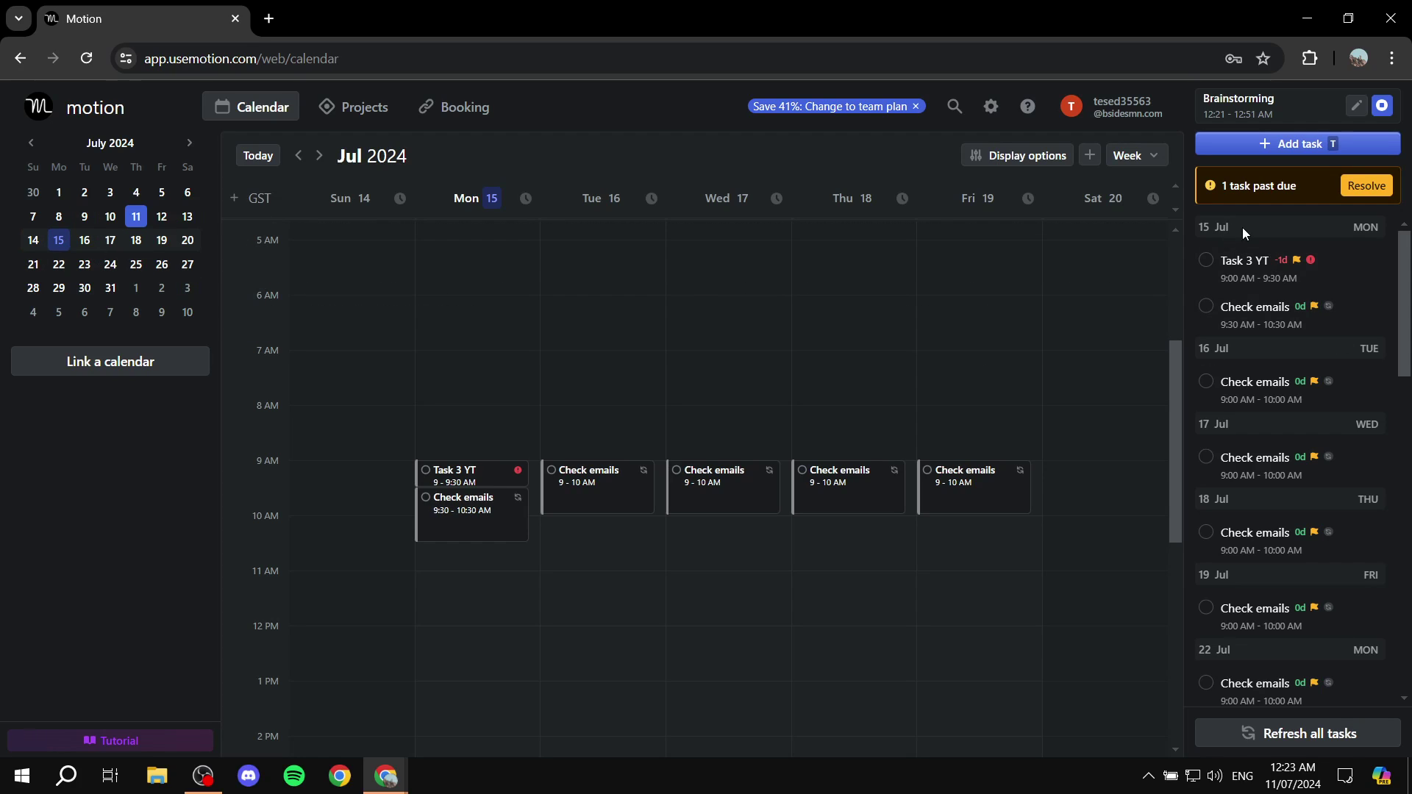
{"action": "left_click", "coordinate": [1210, 267]}
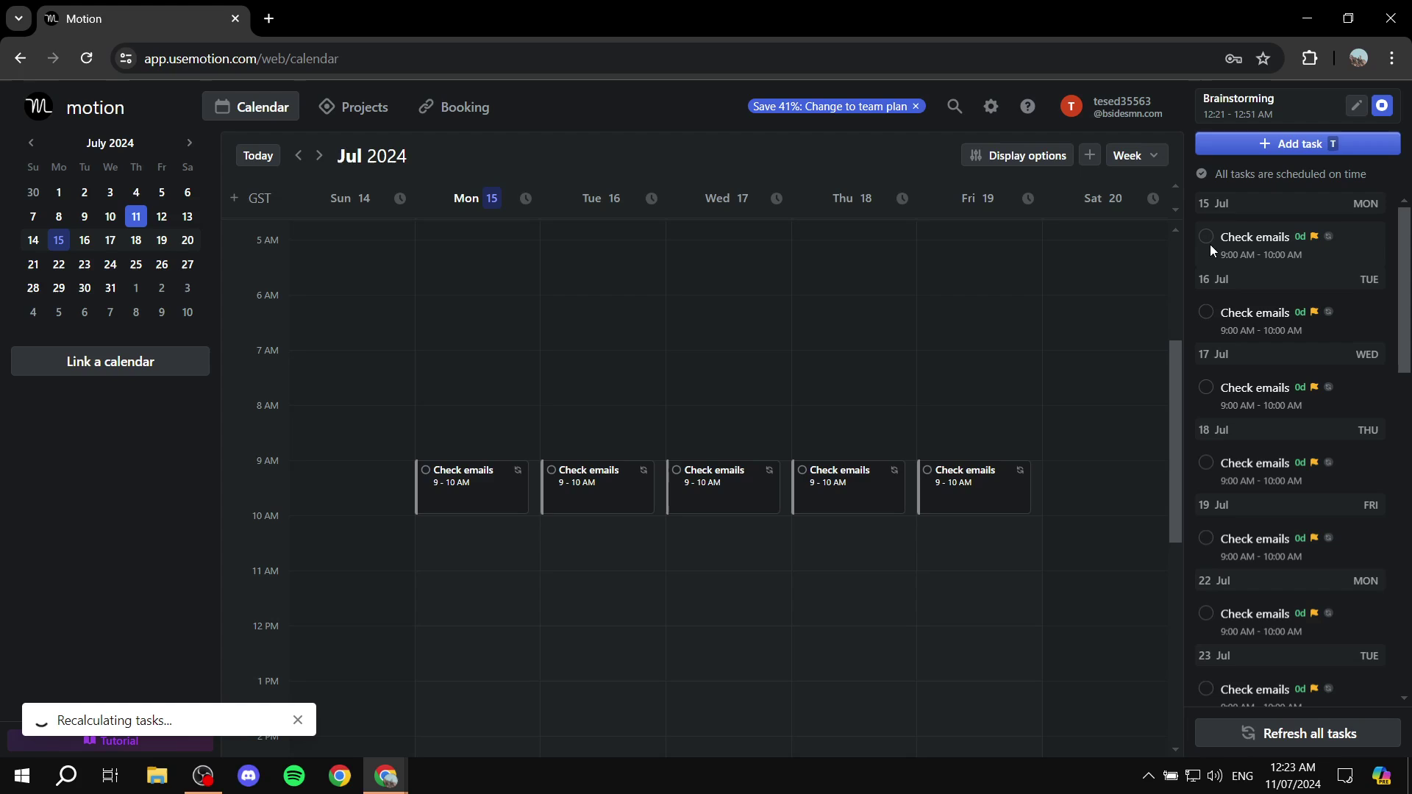
{"action": "scroll", "coordinate": [1279, 419], "scroll_direction": "down", "scroll_amount": 10}
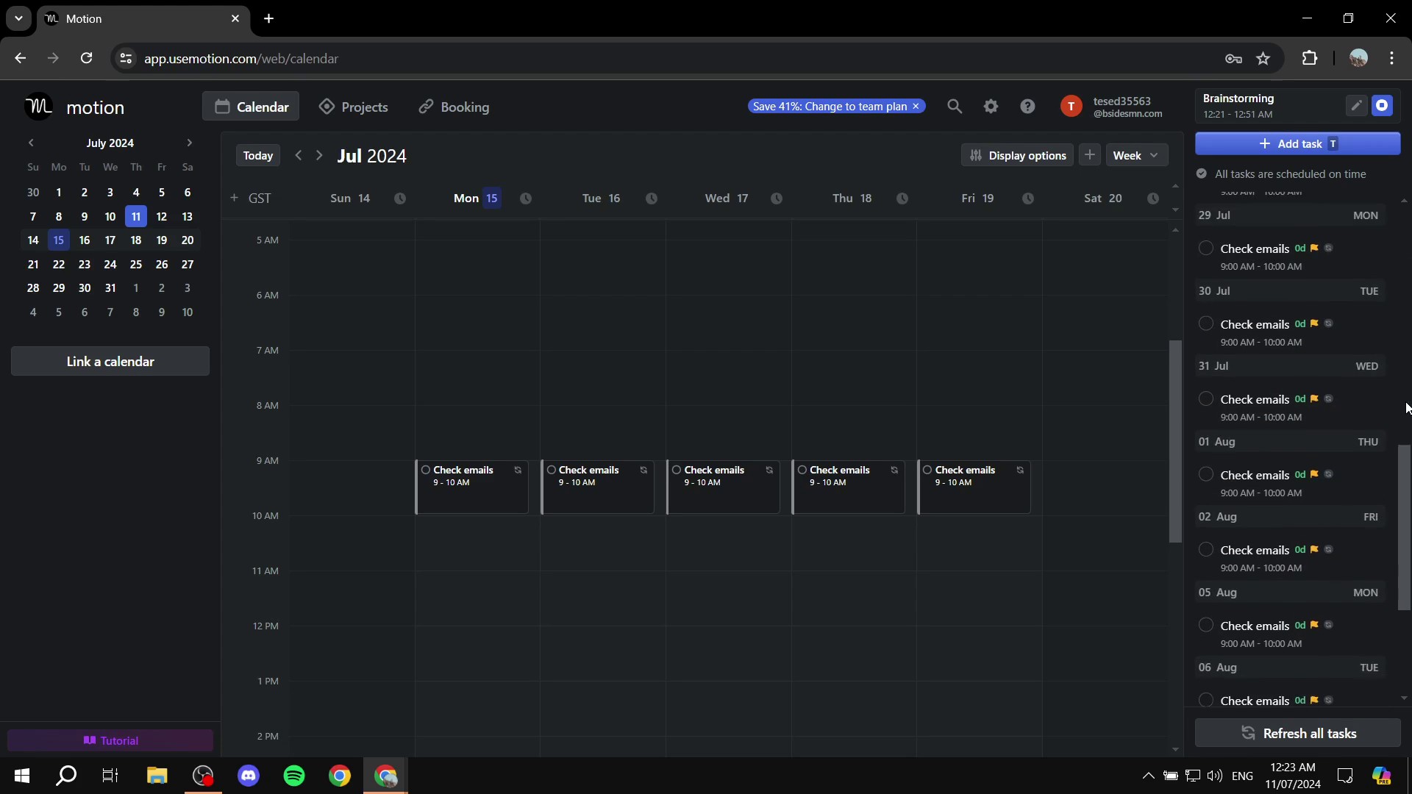
{"action": "scroll", "coordinate": [1406, 409], "scroll_direction": "down", "scroll_amount": 3}
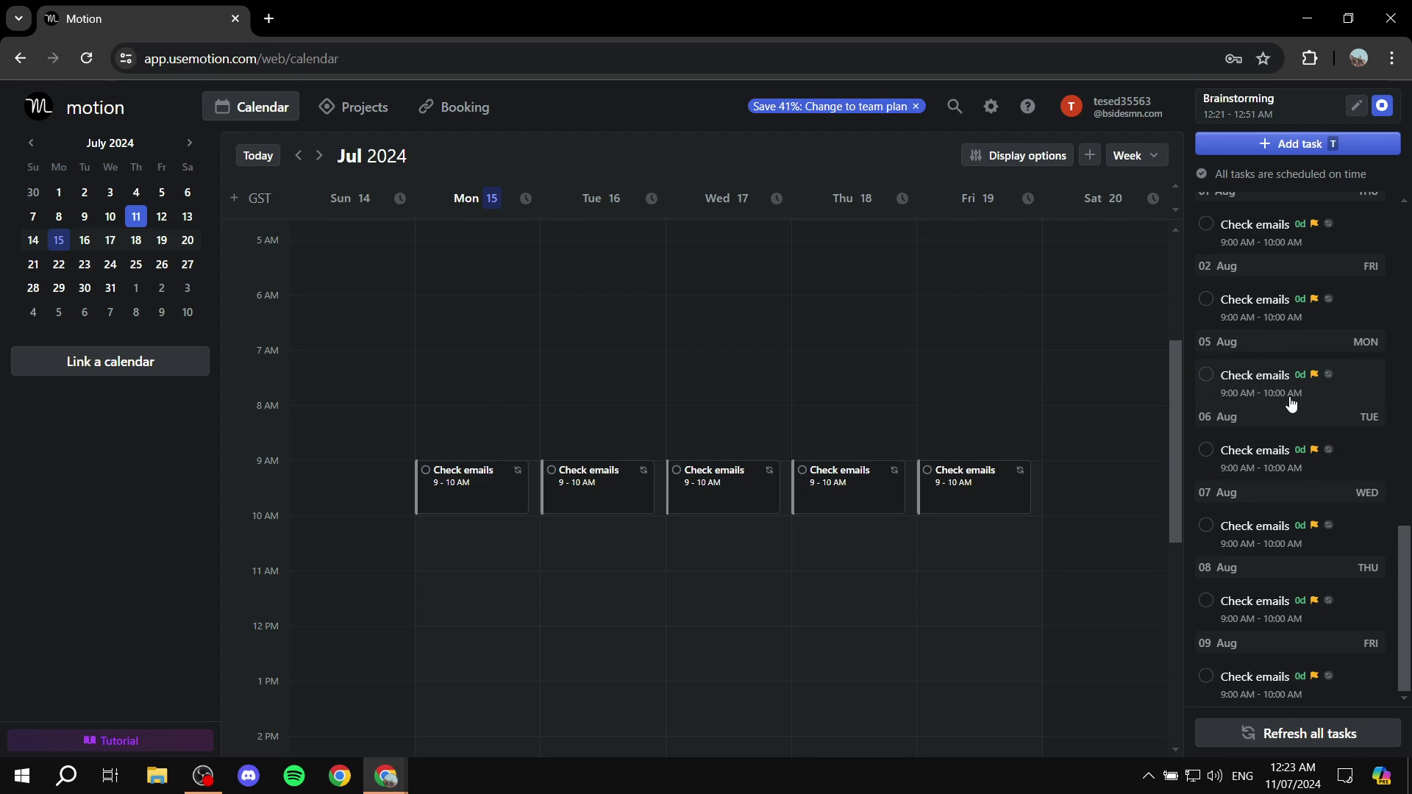
{"action": "scroll", "coordinate": [1284, 392], "scroll_direction": "up", "scroll_amount": 10}
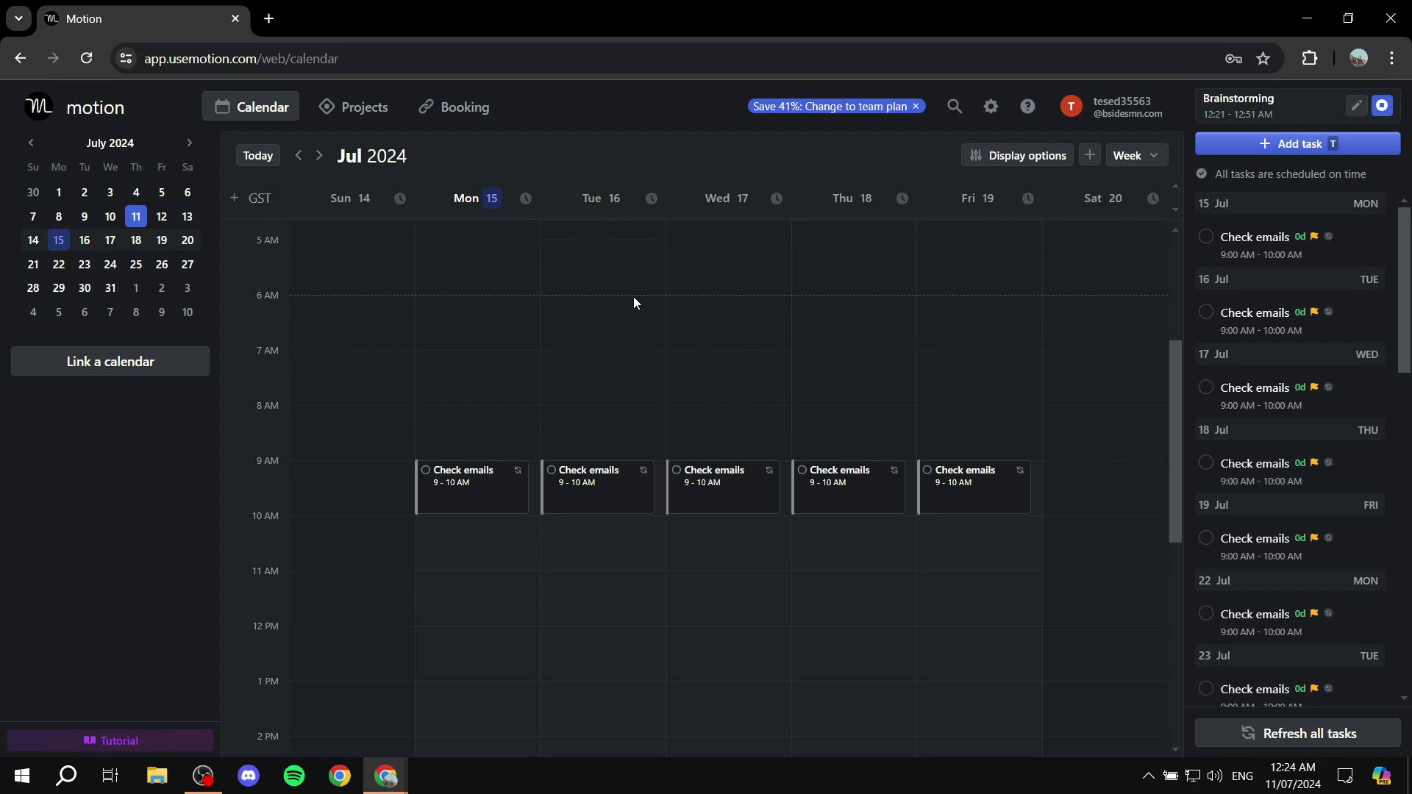
{"action": "left_click", "coordinate": [367, 123]}
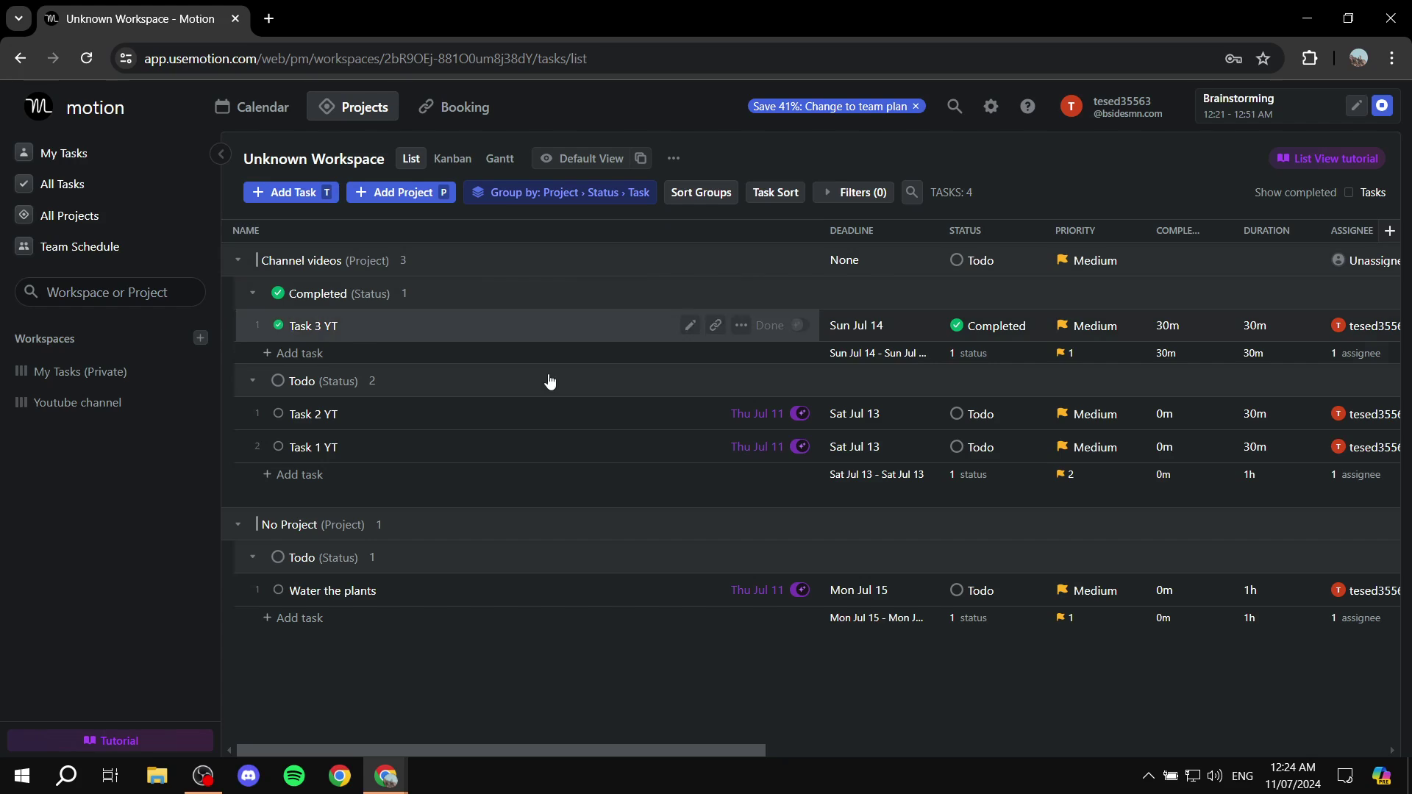
View the workspace as Kanban and Gantt, then return to List and the week calendar
{"action": "left_click", "coordinate": [452, 158]}
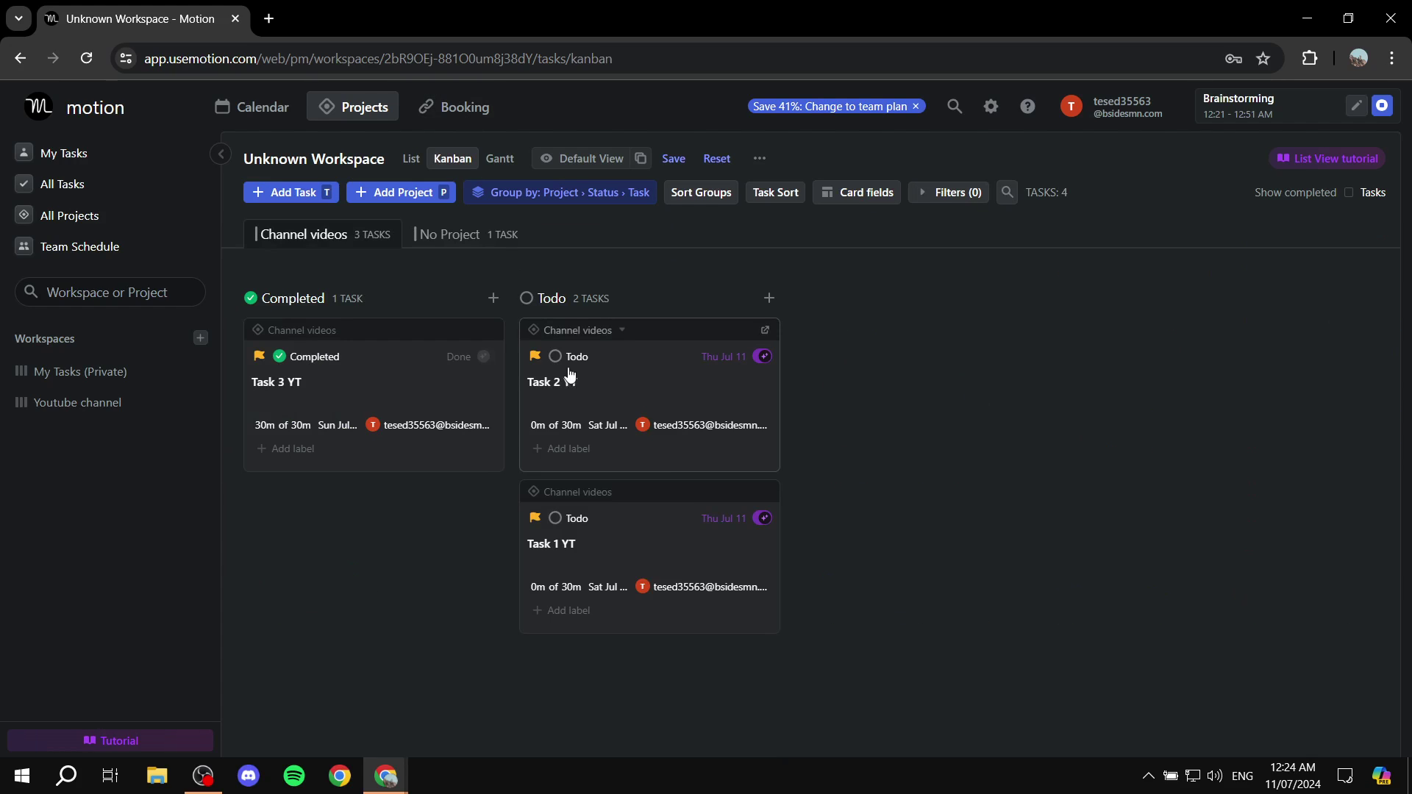
{"action": "left_click", "coordinate": [511, 165]}
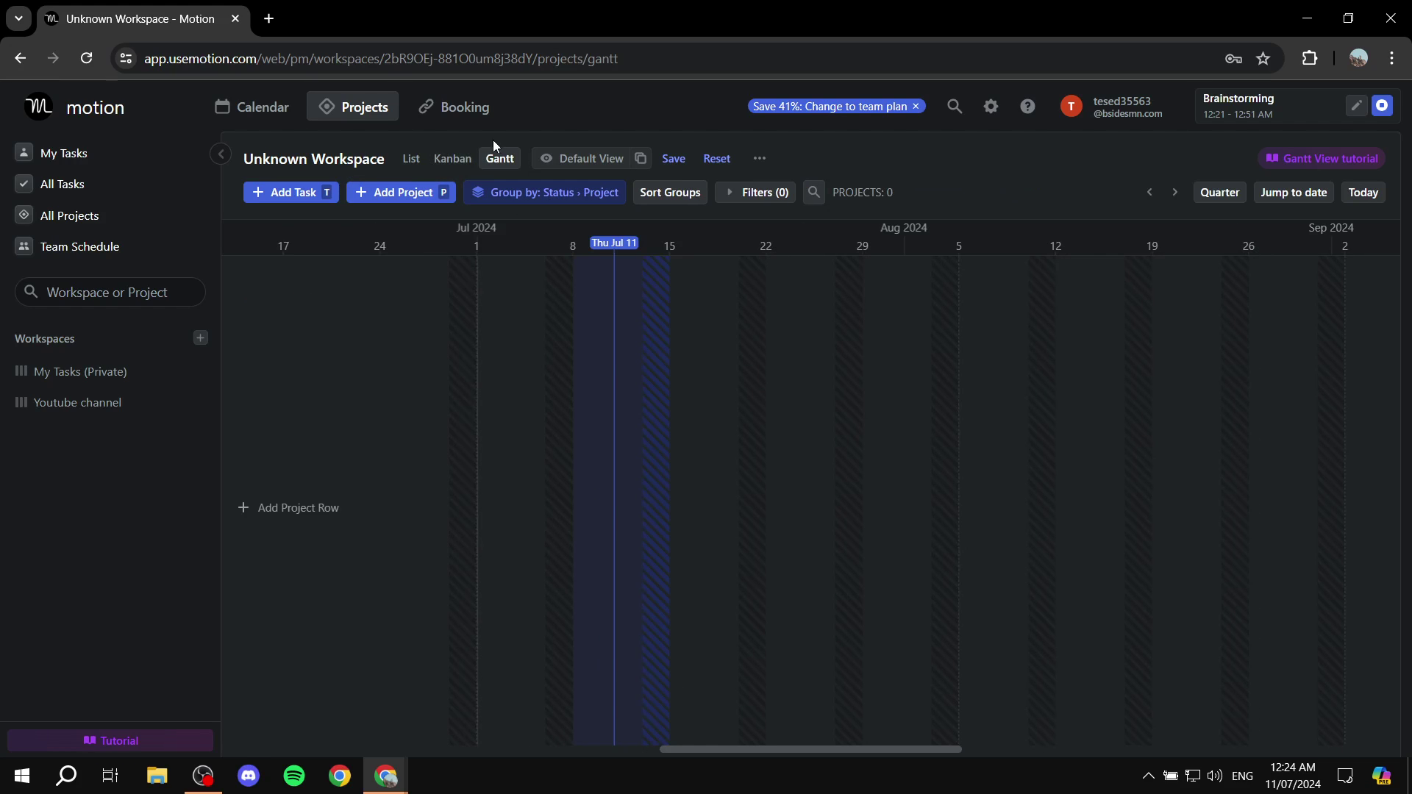
{"action": "left_click", "coordinate": [413, 159]}
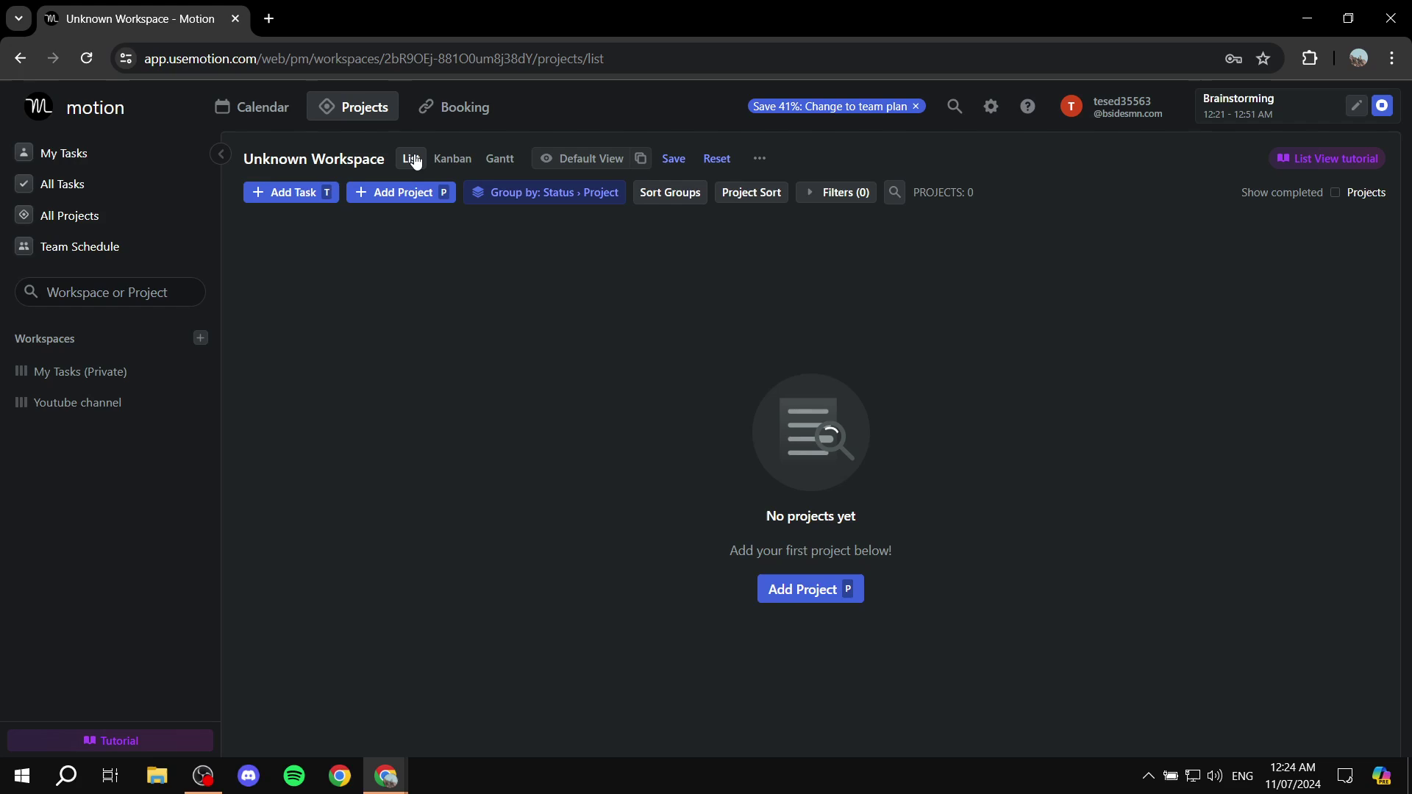
{"action": "left_click", "coordinate": [256, 108]}
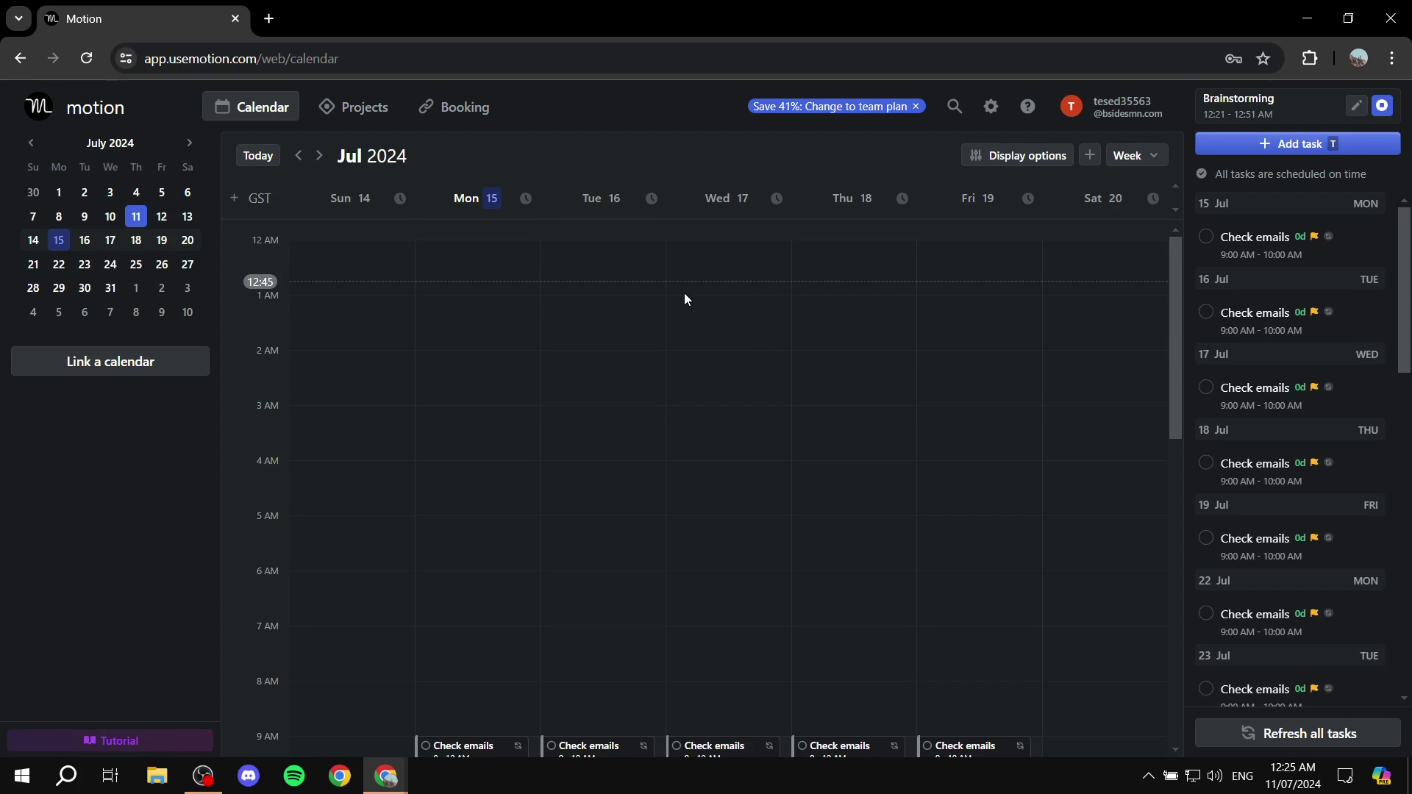
Start a new task for Wed Jul 17, 12:45–2 AM
{"action": "left_click_drag", "start_coordinate": [684, 291], "coordinate": [748, 345]}
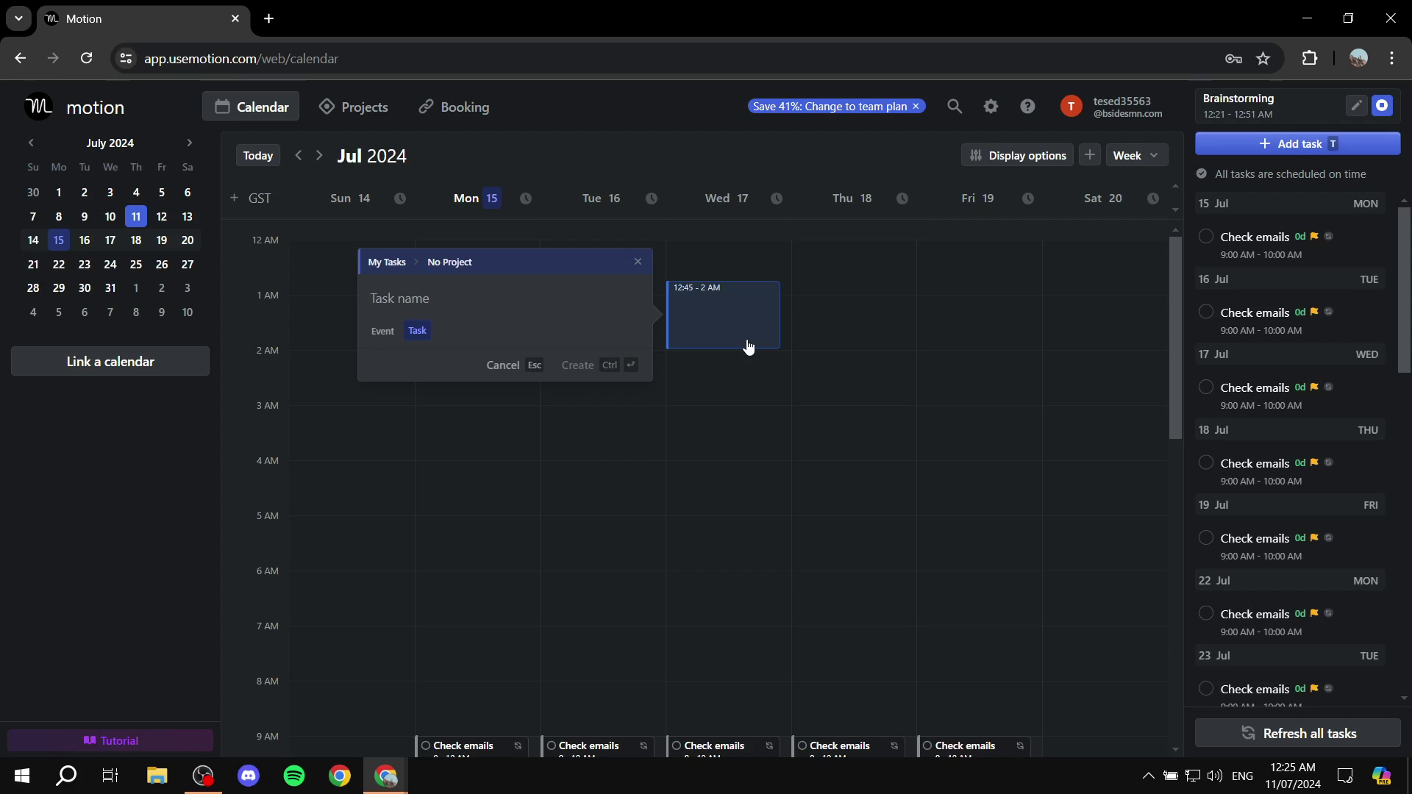